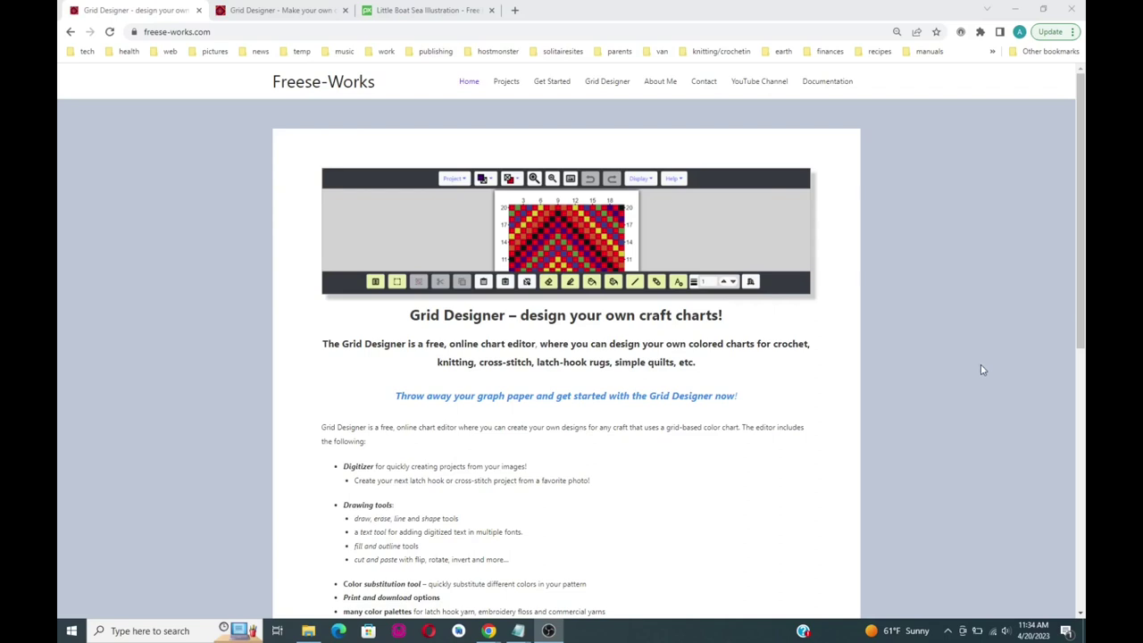
# View the finished sailboat chart and the Little Boat Sea illustration on Pixabay, and return to the Freese-Works home page.
pyautogui.click(420, 18)
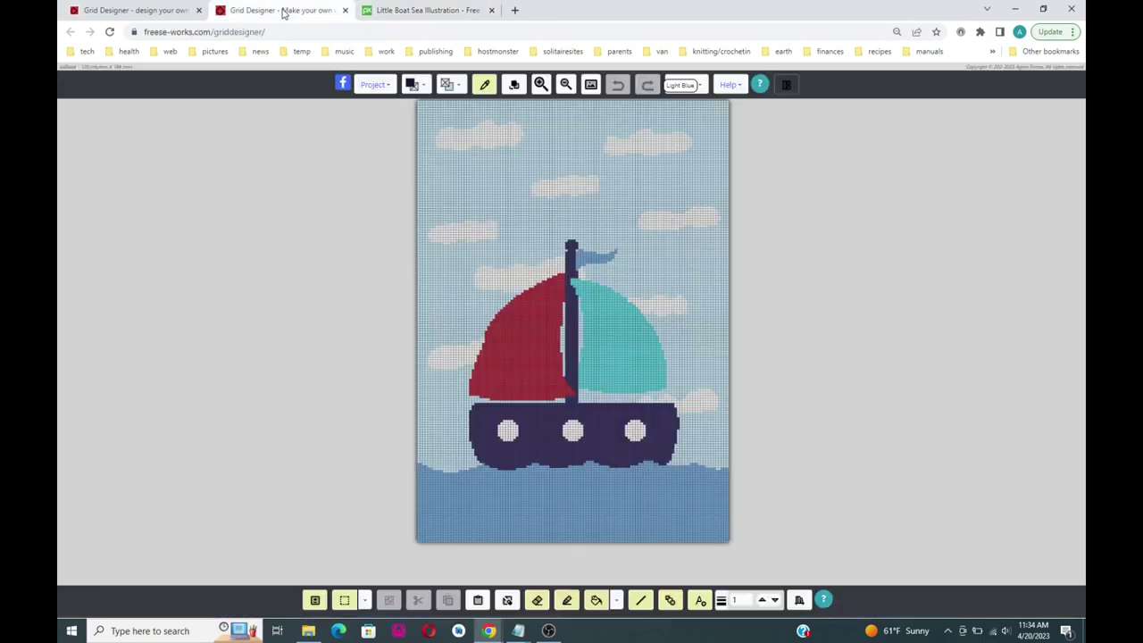
pyautogui.click(282, 10)
pyautogui.click(428, 11)
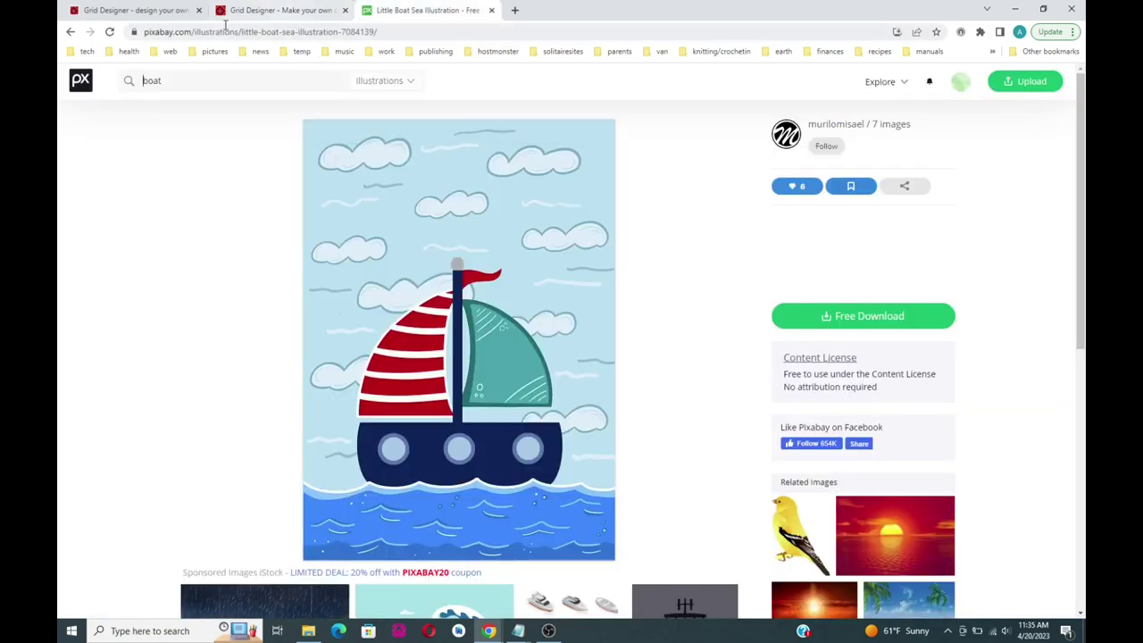
pyautogui.click(132, 11)
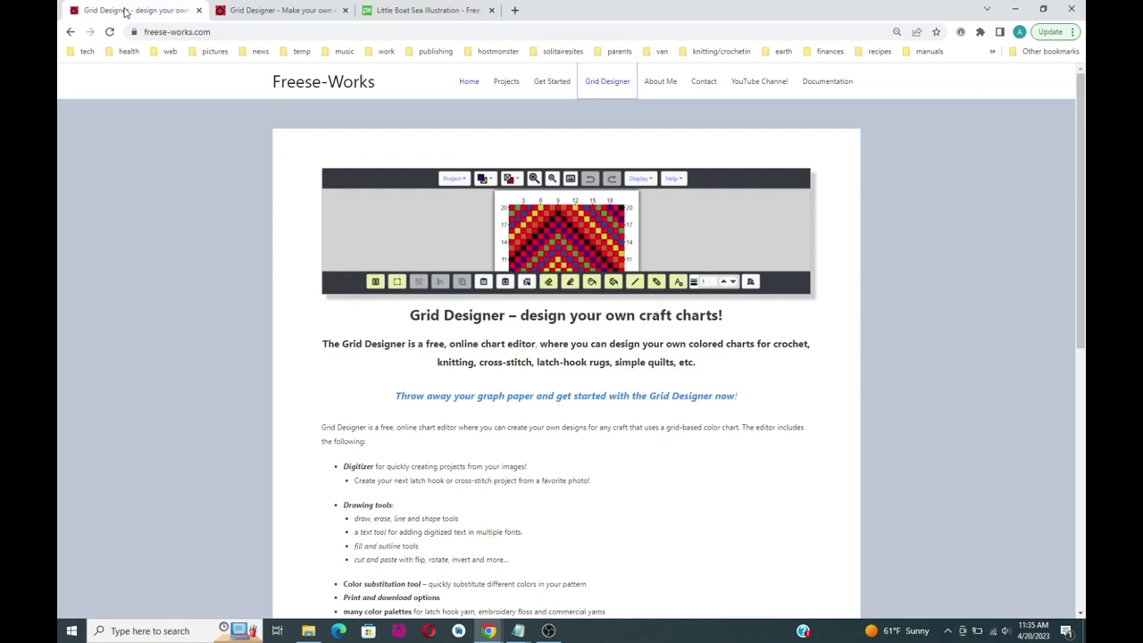
# Open the Grid Designer from the Freese-Works site and start a new project created from an image.
pyautogui.click(212, 32)
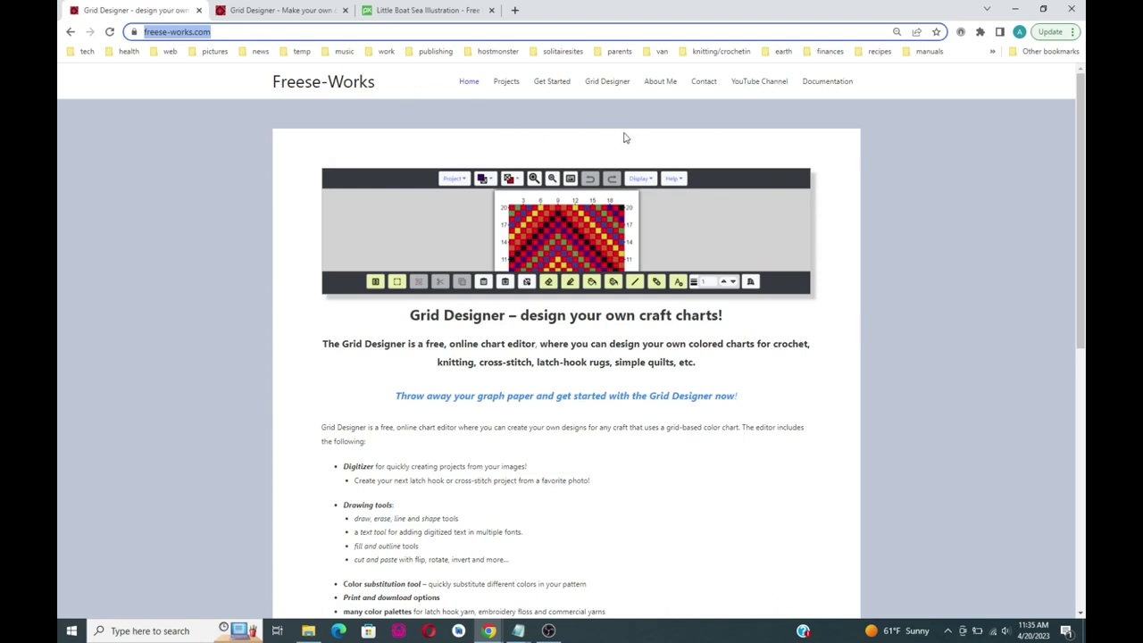
pyautogui.click(607, 82)
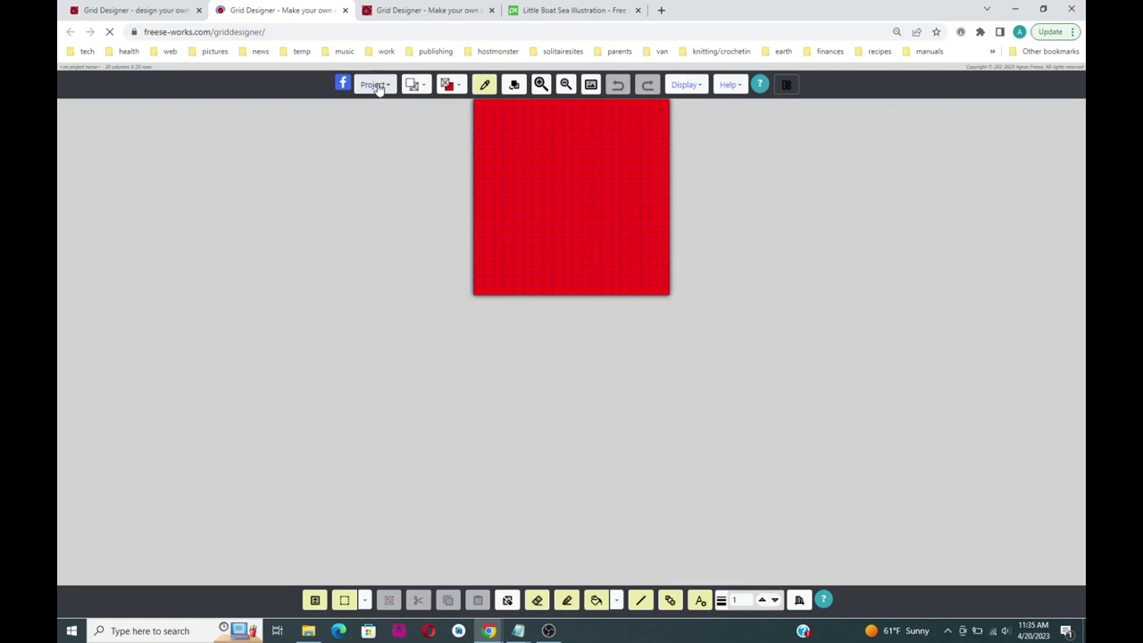
pyautogui.click(375, 84)
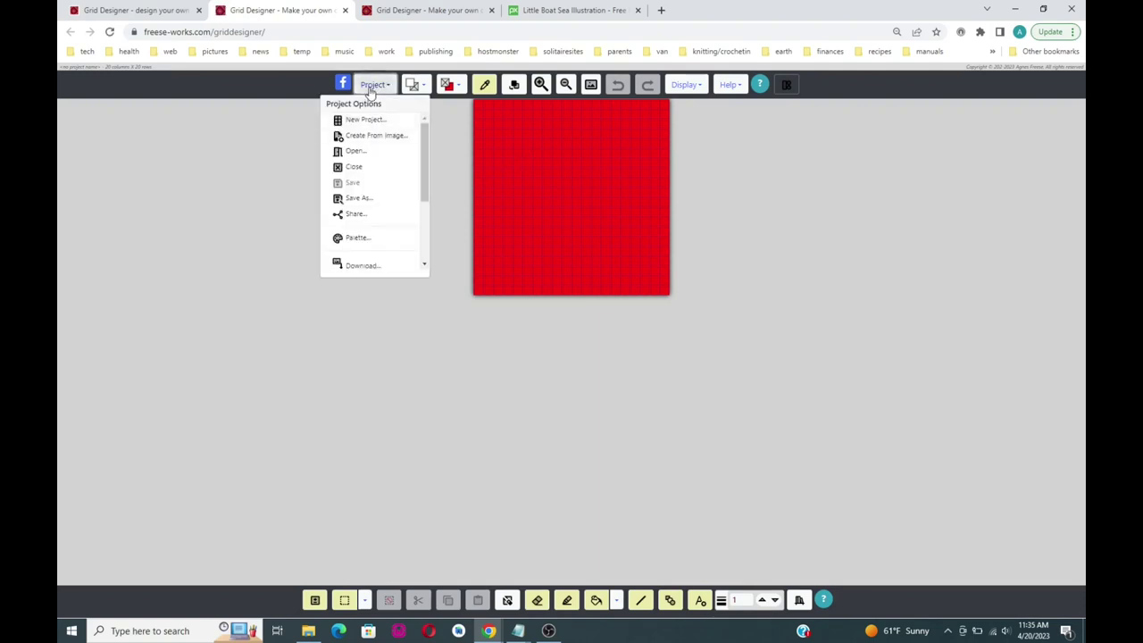
pyautogui.click(371, 137)
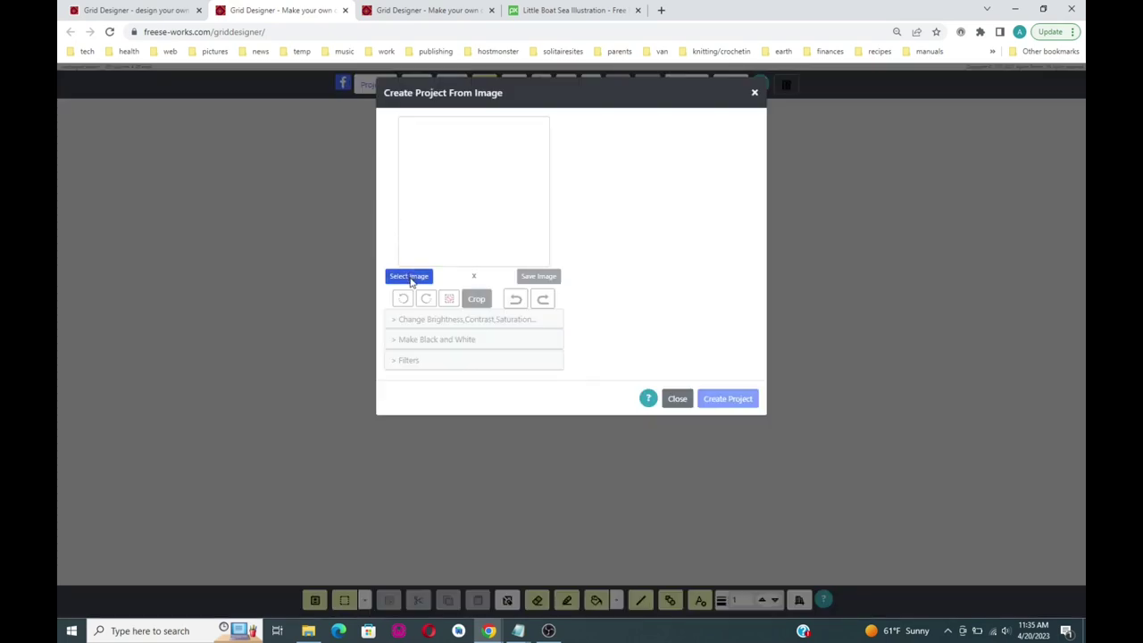
# Load the image little-boat-7084139_1920-murilomisael.jpg from the pixabay folder as the project's source.
pyautogui.click(410, 277)
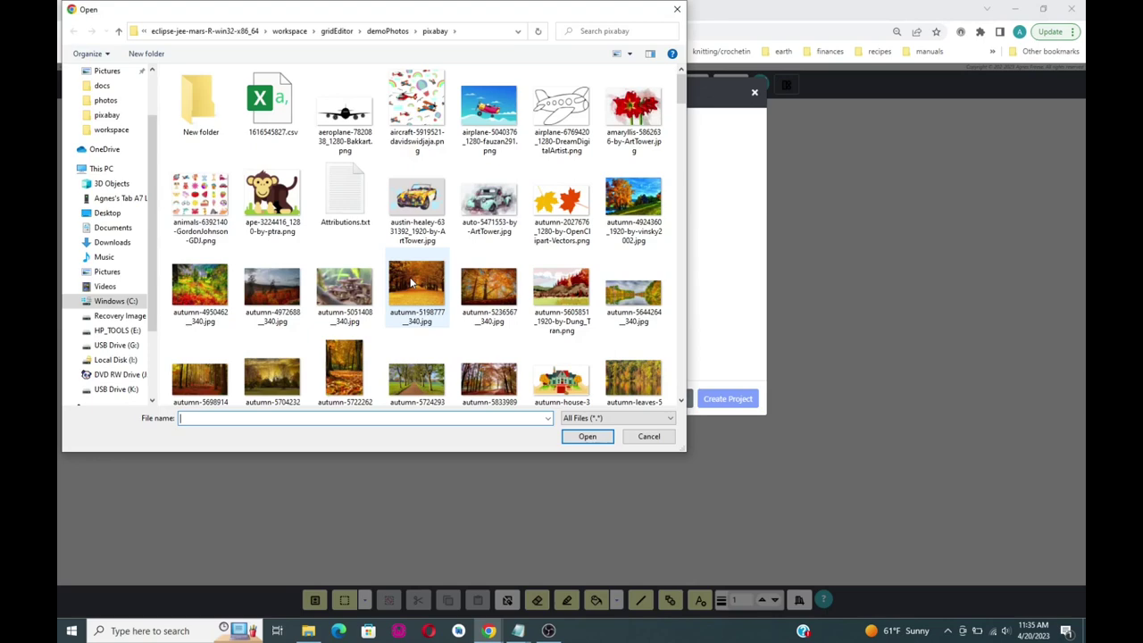
pyautogui.scroll(-10, 410, 282)
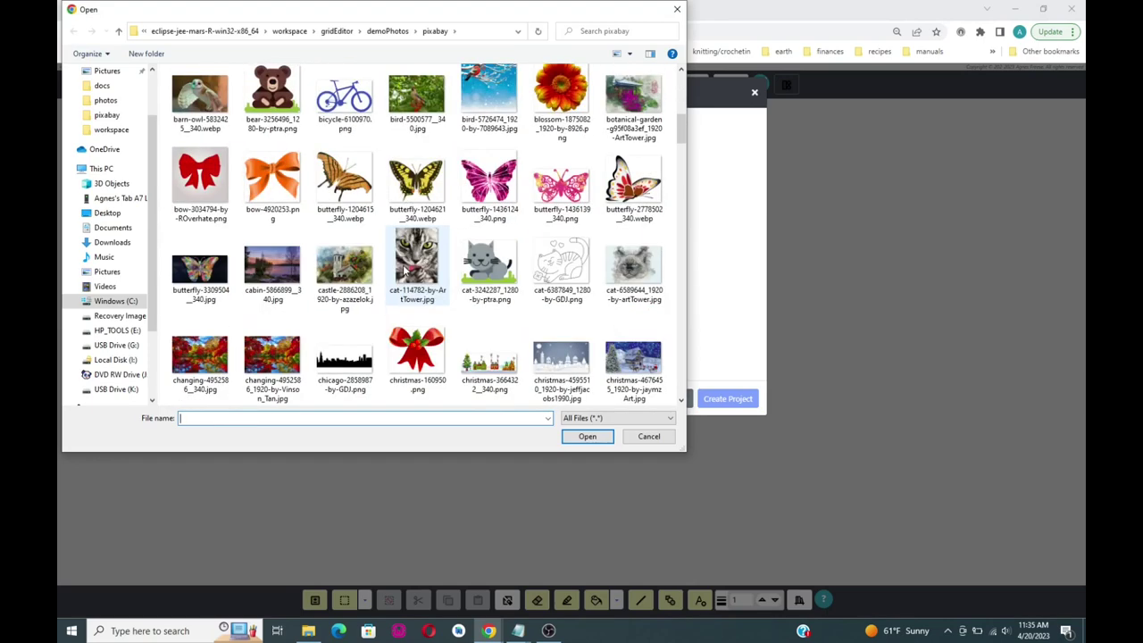
pyautogui.scroll(-3, 405, 268)
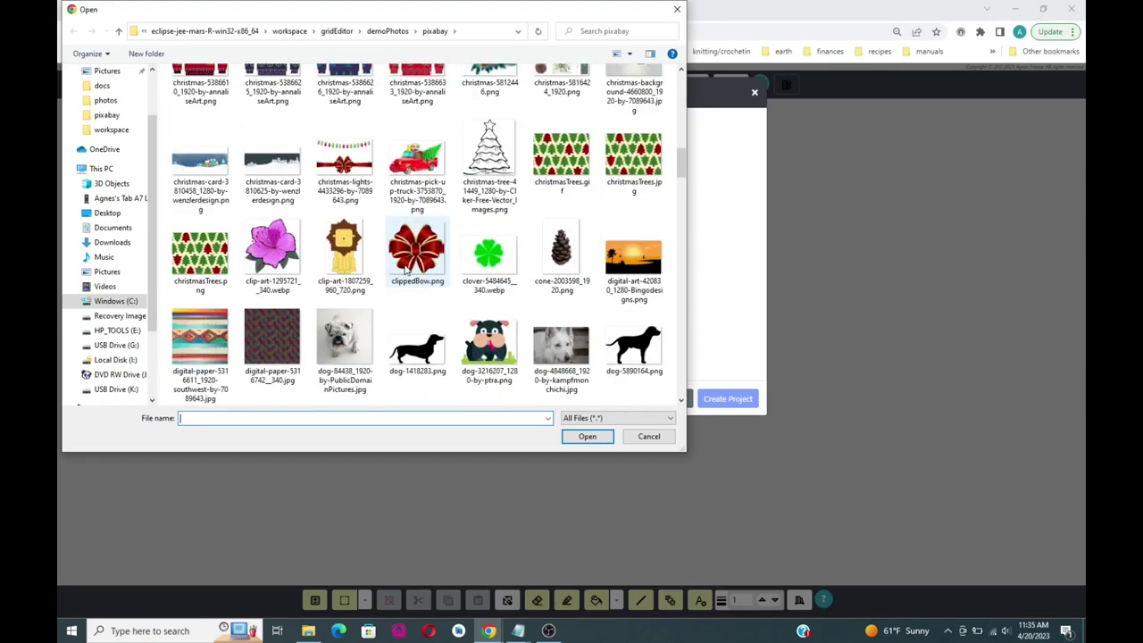
pyautogui.scroll(-3, 406, 271)
pyautogui.scroll(-2, 408, 271)
pyautogui.scroll(-2, 406, 268)
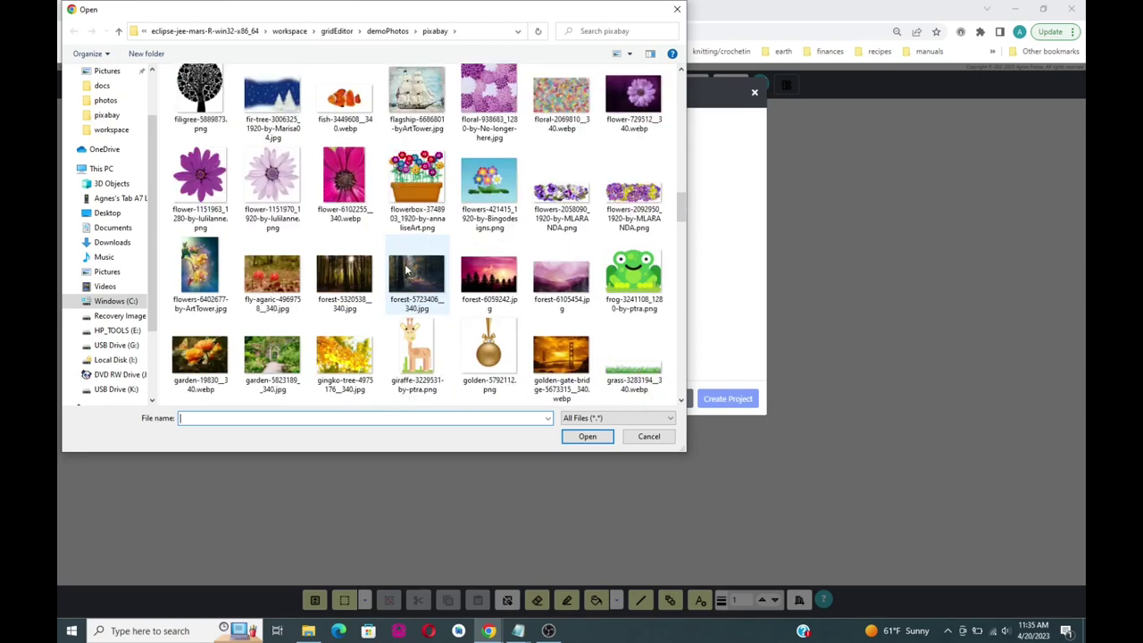
pyautogui.scroll(-4, 407, 269)
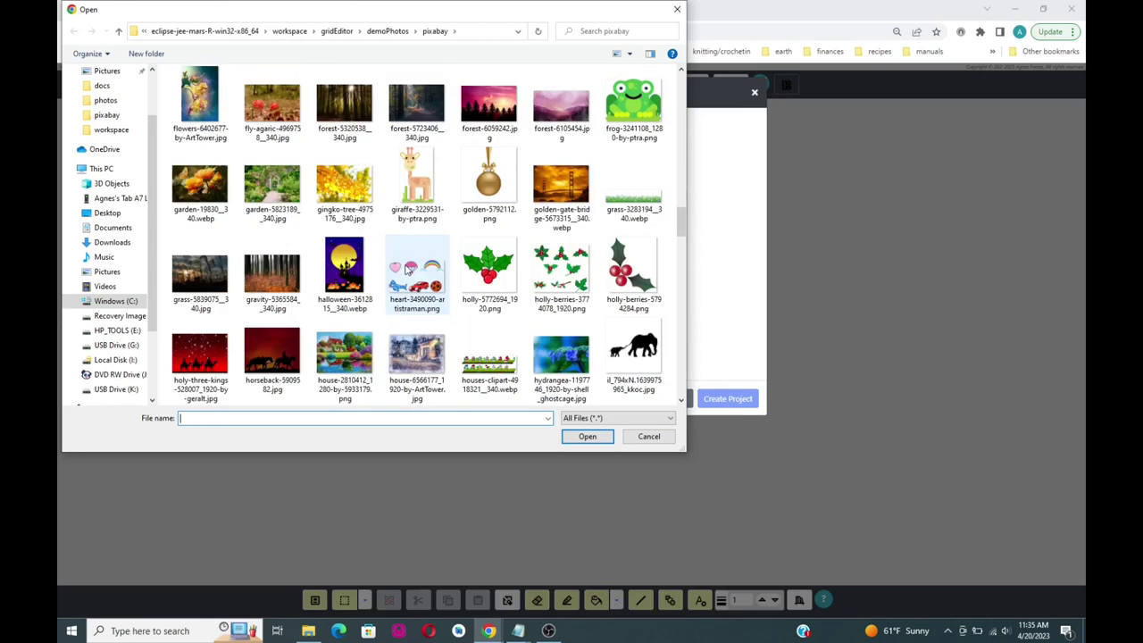
pyautogui.scroll(-2, 406, 269)
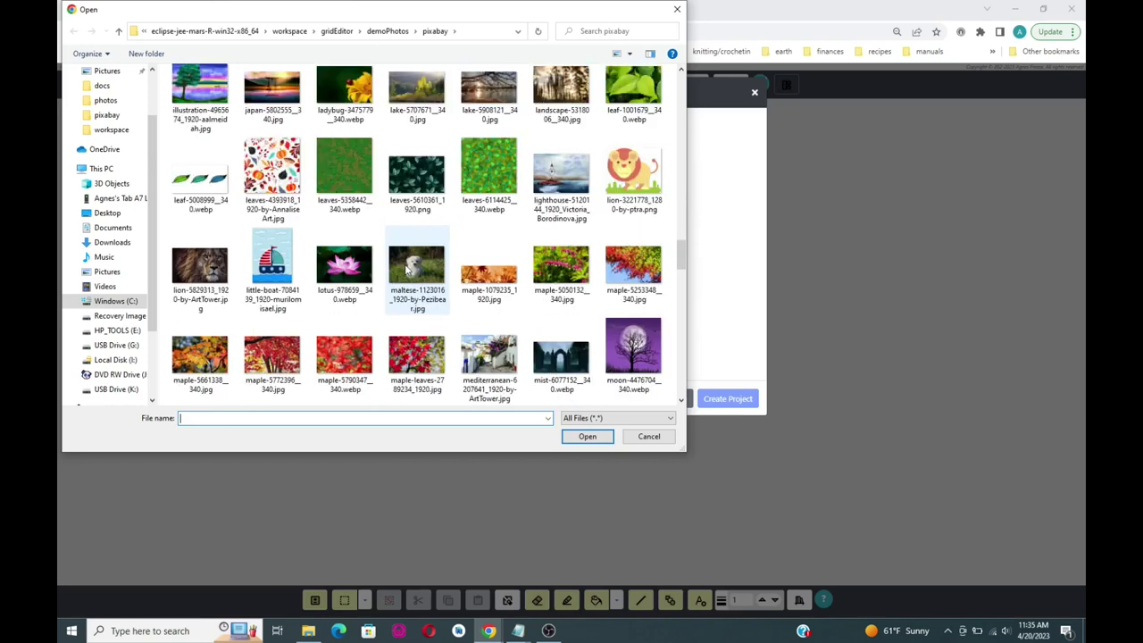
pyautogui.click(279, 260)
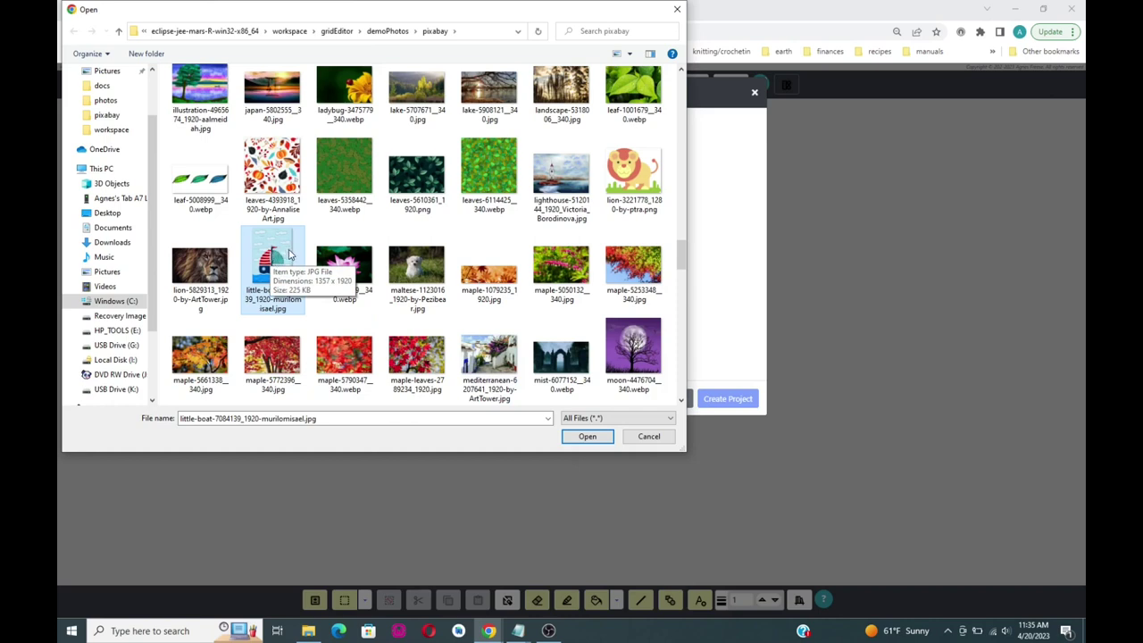
pyautogui.click(586, 437)
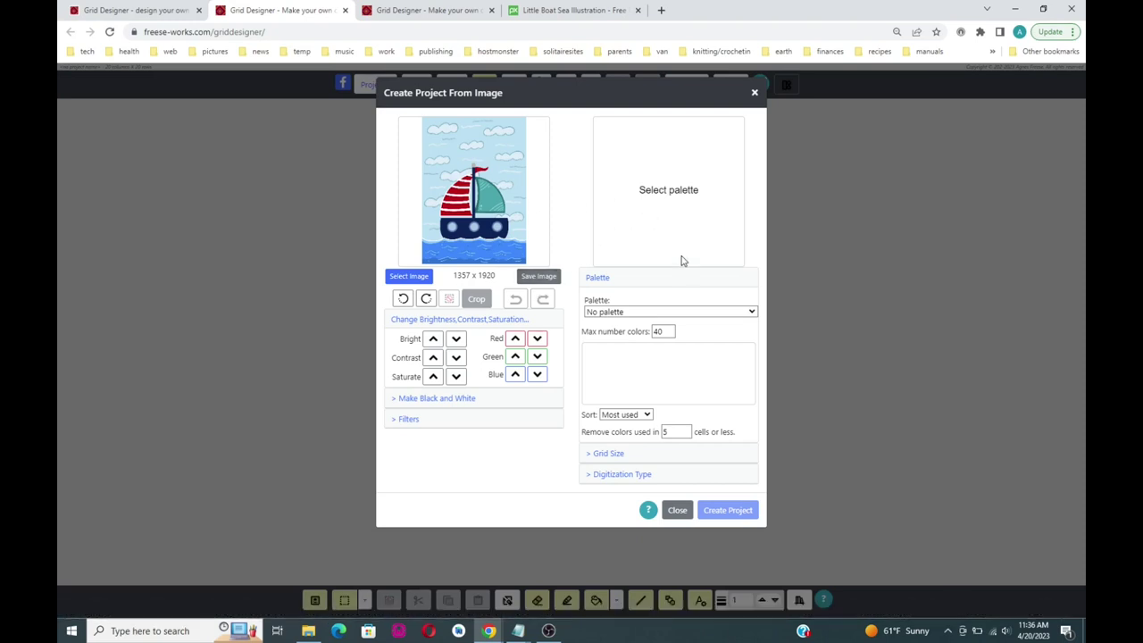
# Set the project's palette to (Yarn) RedHeartSuperSaverWorsted.
pyautogui.click(700, 318)
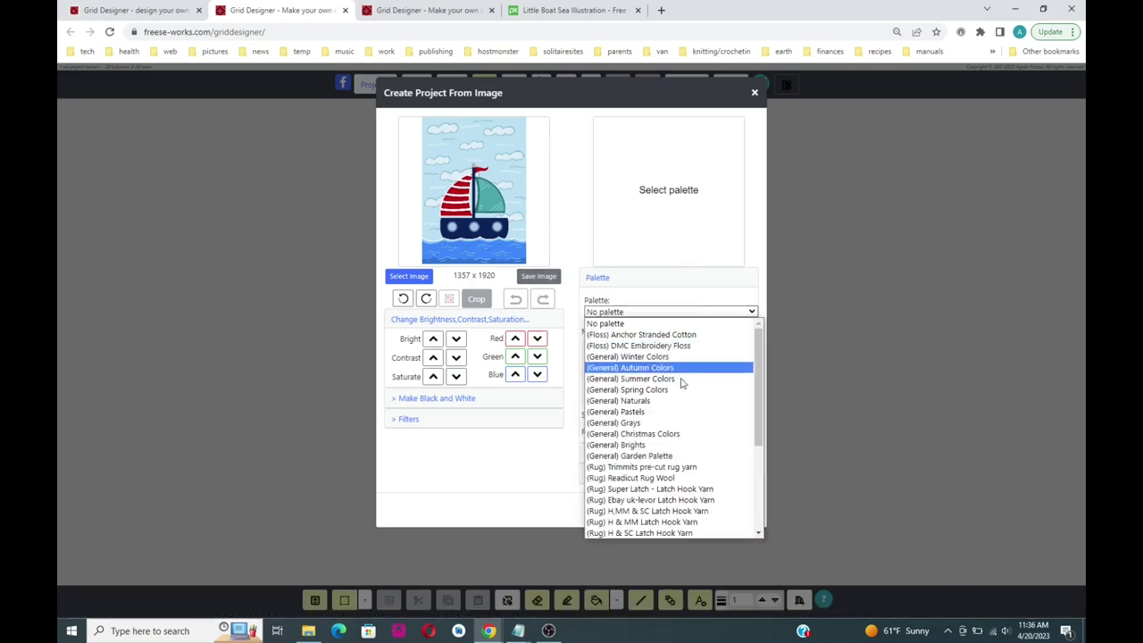
pyautogui.scroll(-3, 681, 384)
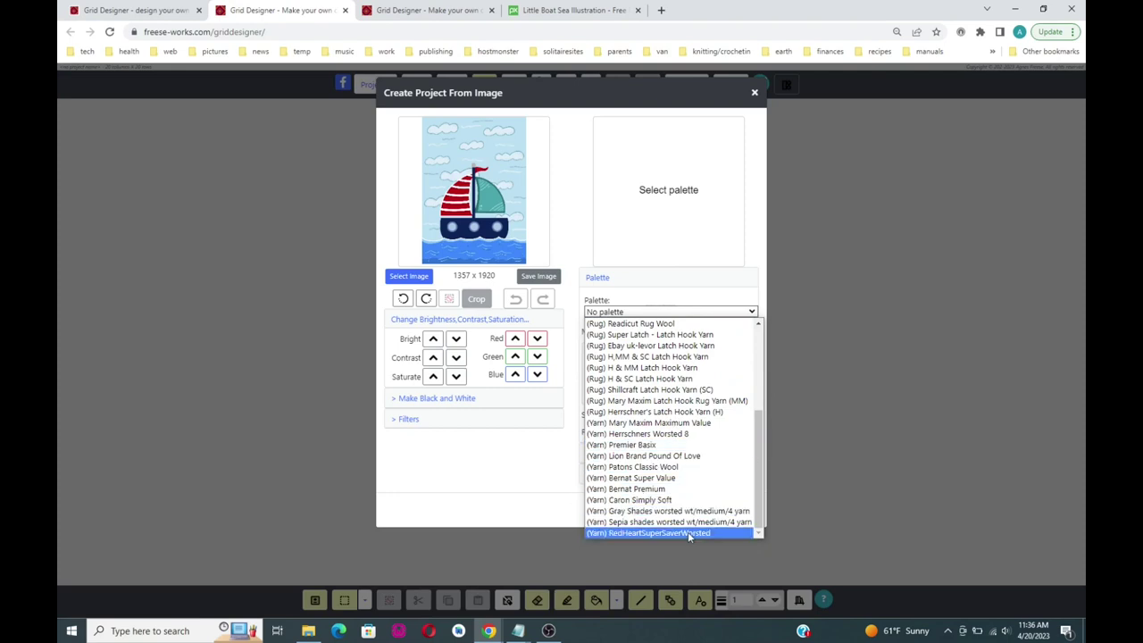
pyautogui.click(688, 533)
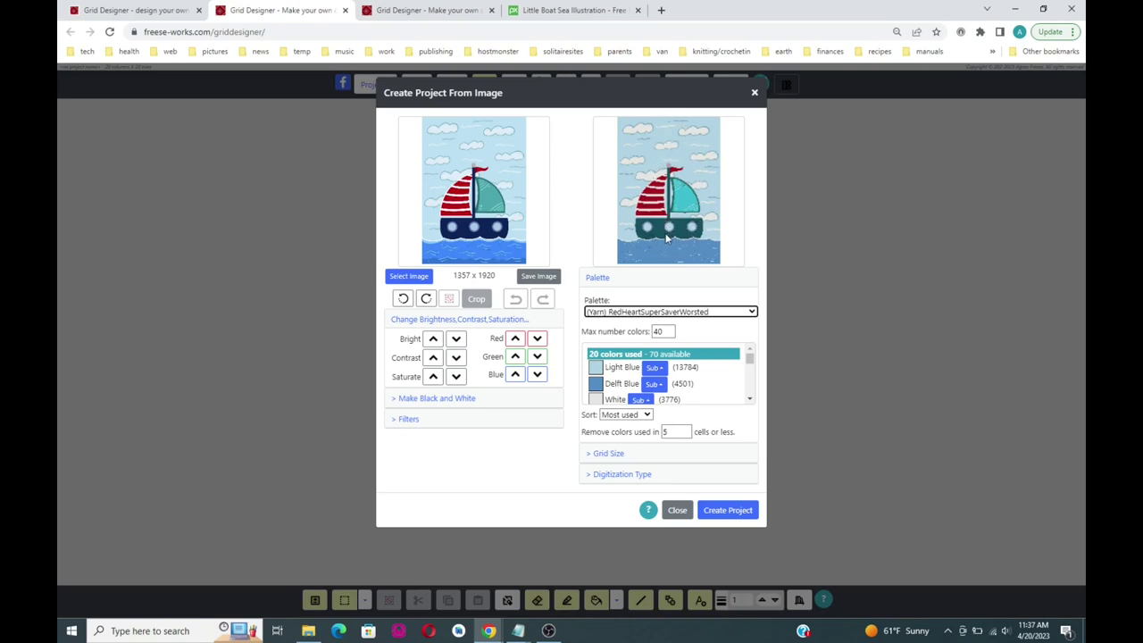
# Define the grid's cell size for a Crochet project using the predefined General single crochet gauge (medium yarn).
pyautogui.moveTo(663, 237)
pyautogui.click(611, 454)
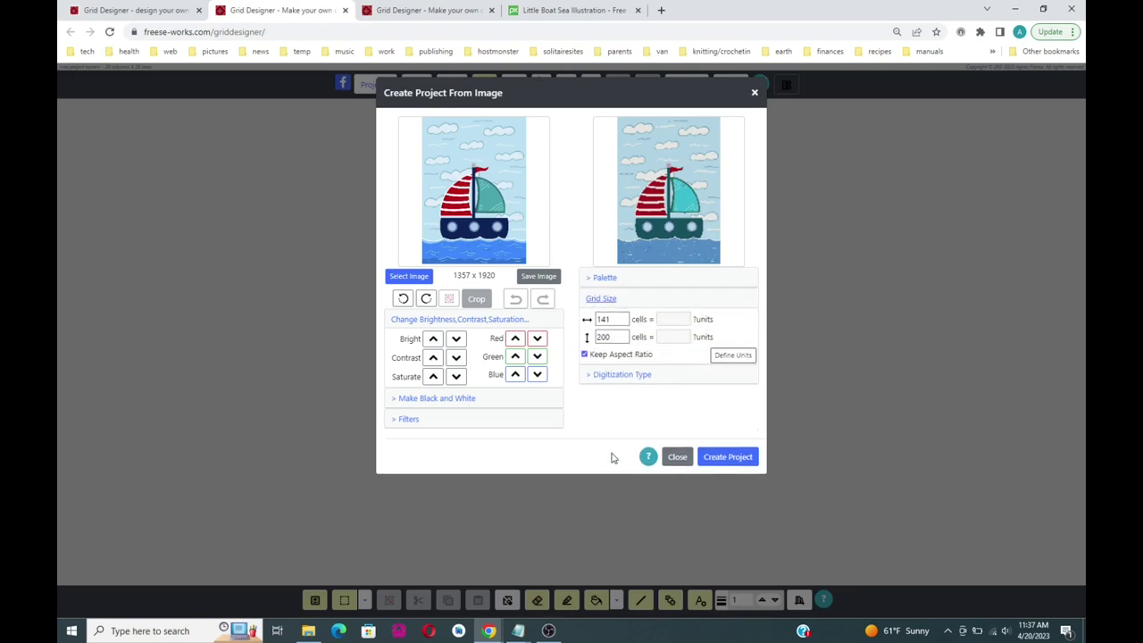
pyautogui.click(732, 355)
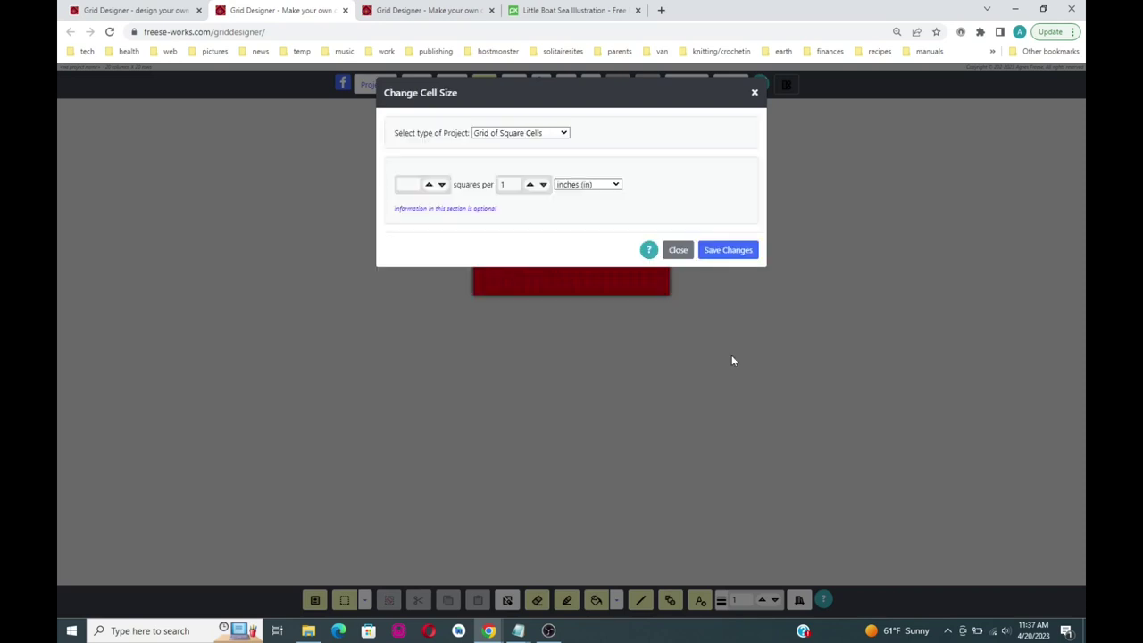
pyautogui.click(564, 133)
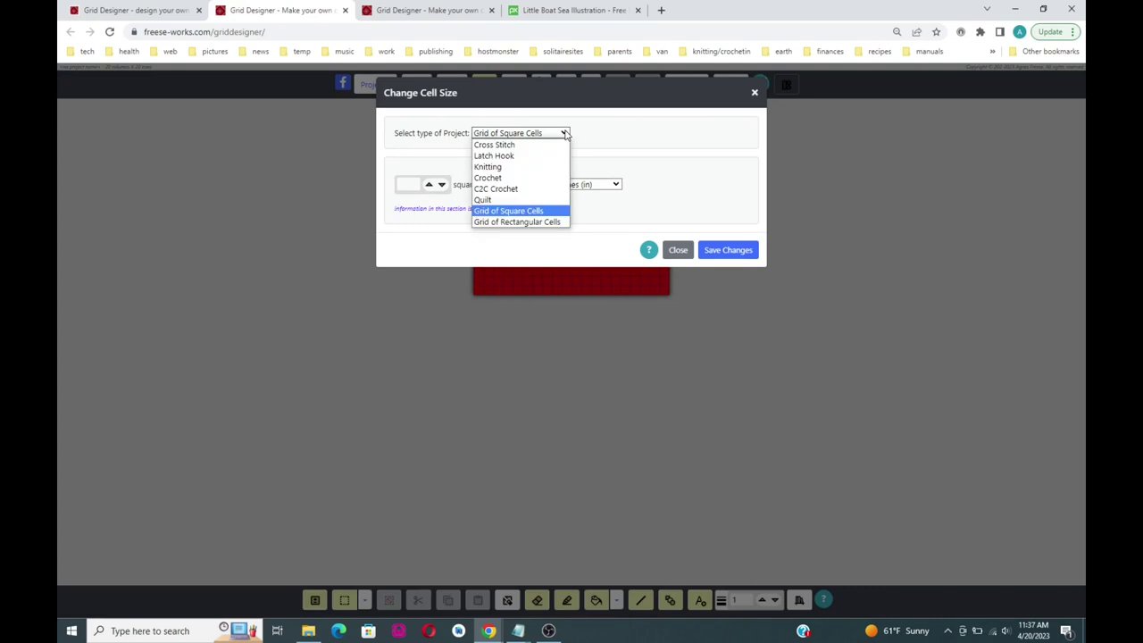
pyautogui.click(507, 180)
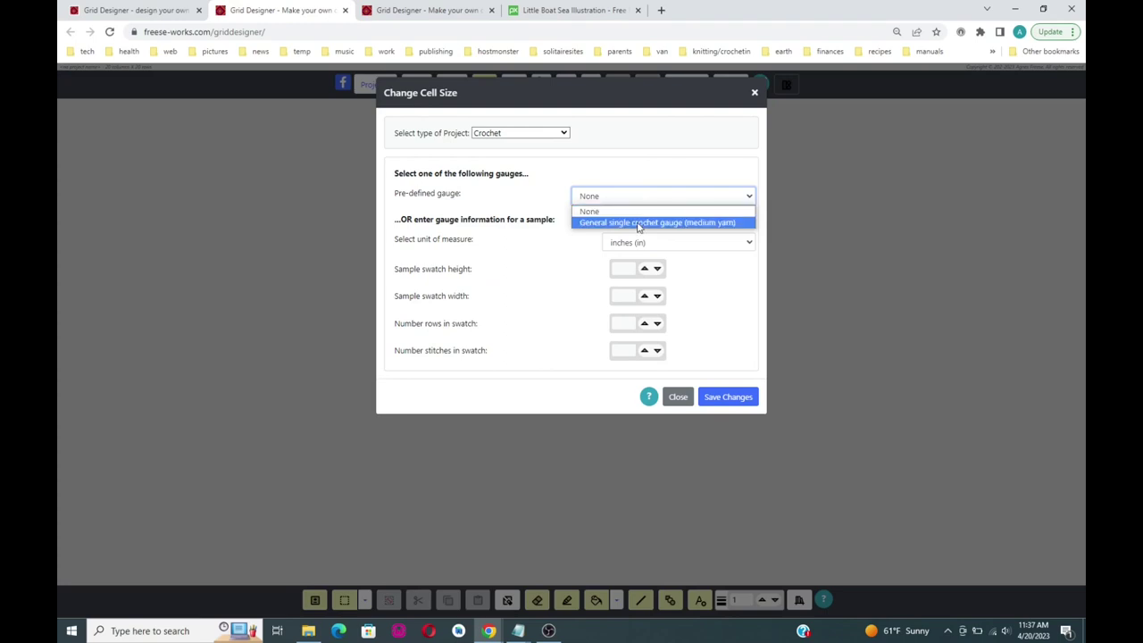
pyautogui.click(638, 222)
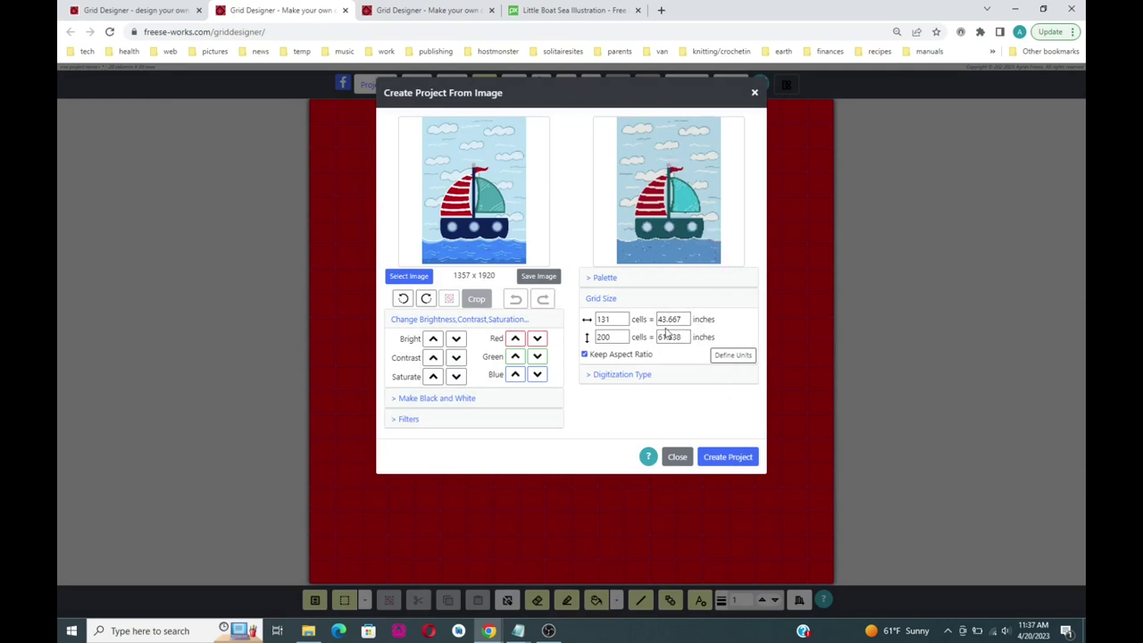
# Set the grid width to 40 inches with the aspect ratio kept.
pyautogui.click(624, 321)
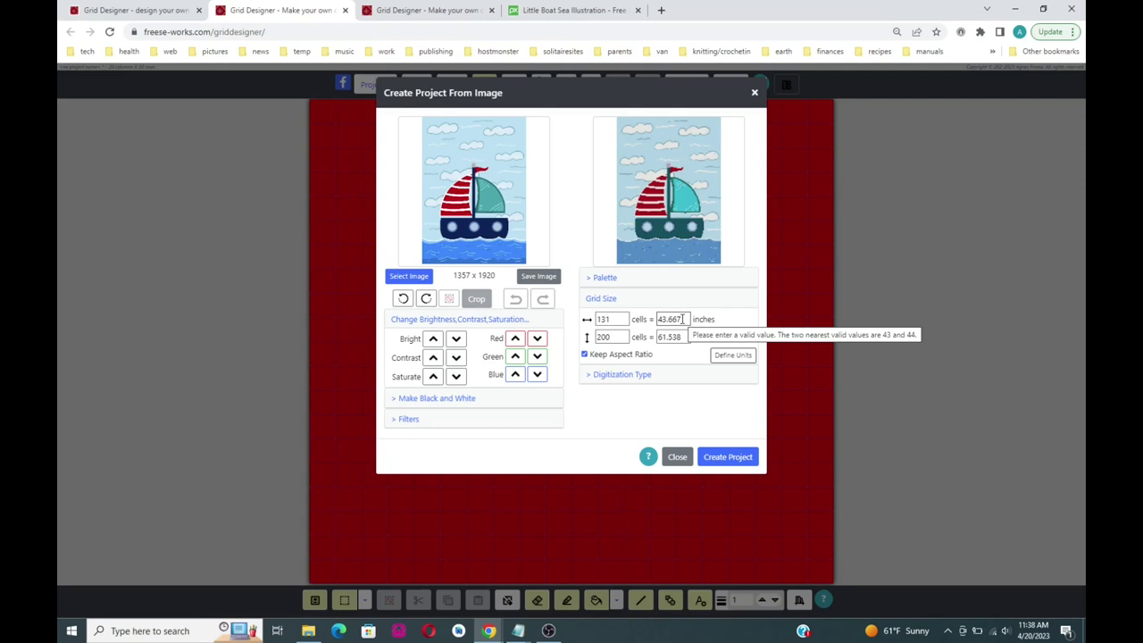
pyautogui.click(682, 319)
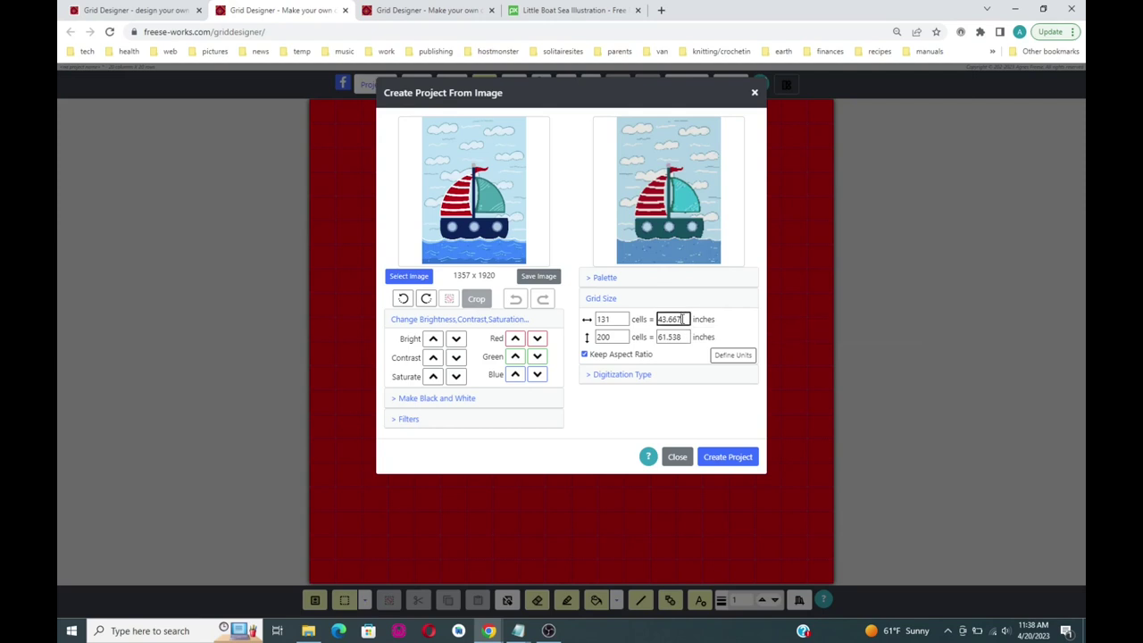
pyautogui.moveTo(683, 319); pyautogui.dragTo(654, 323)
pyautogui.press('BackSpace')
pyautogui.write('40')
pyautogui.press('Return')
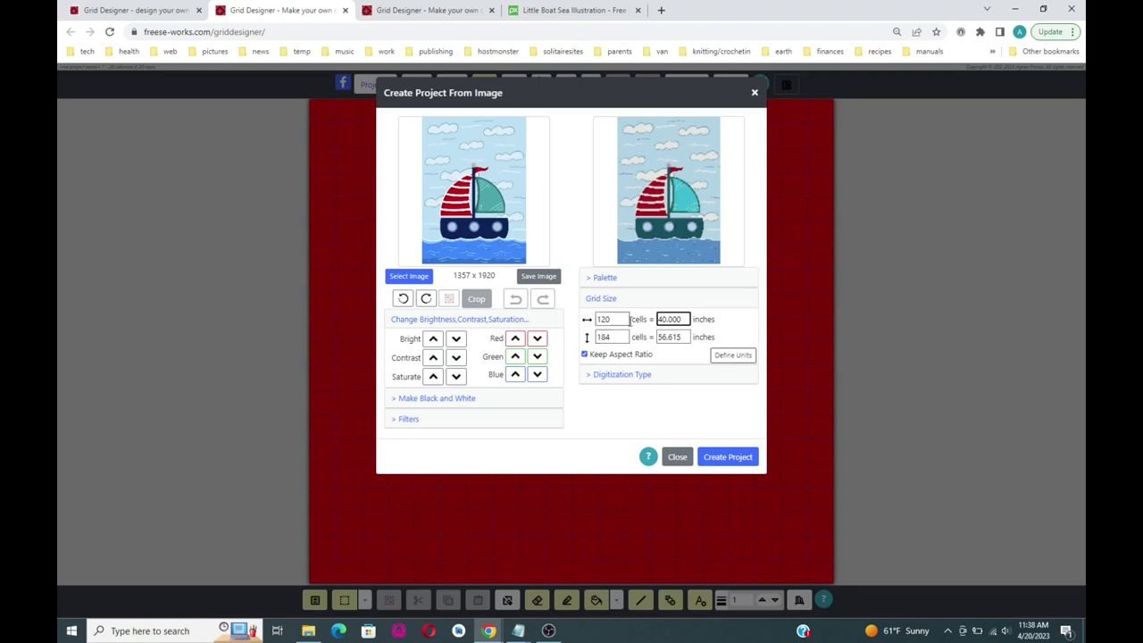
# Set the digitization type to Smooth.
pyautogui.click(624, 376)
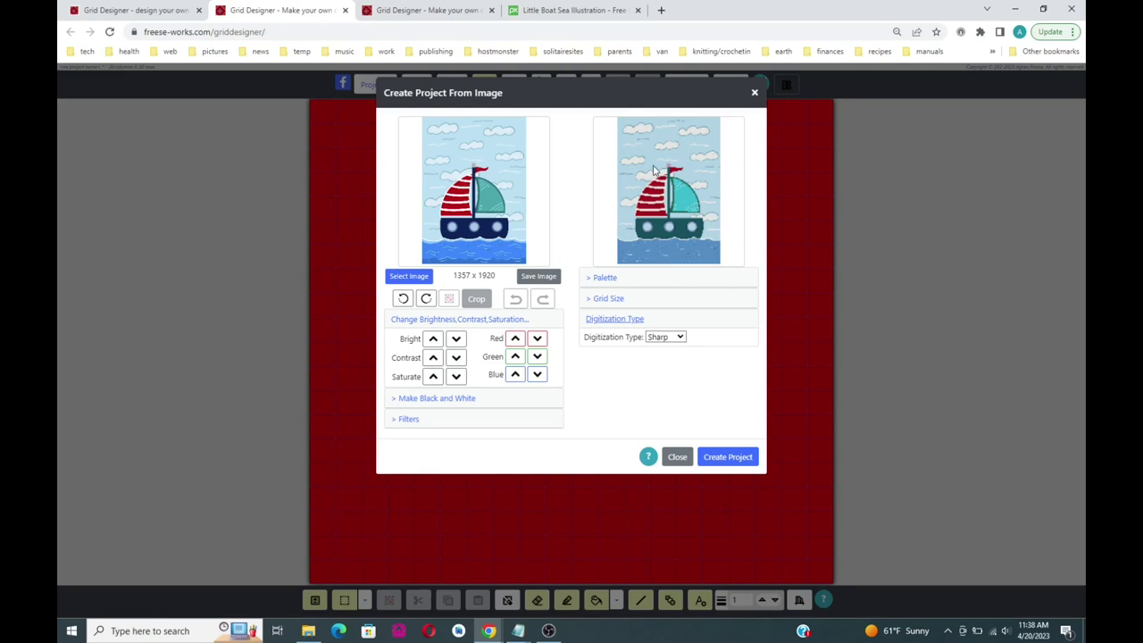
pyautogui.click(680, 339)
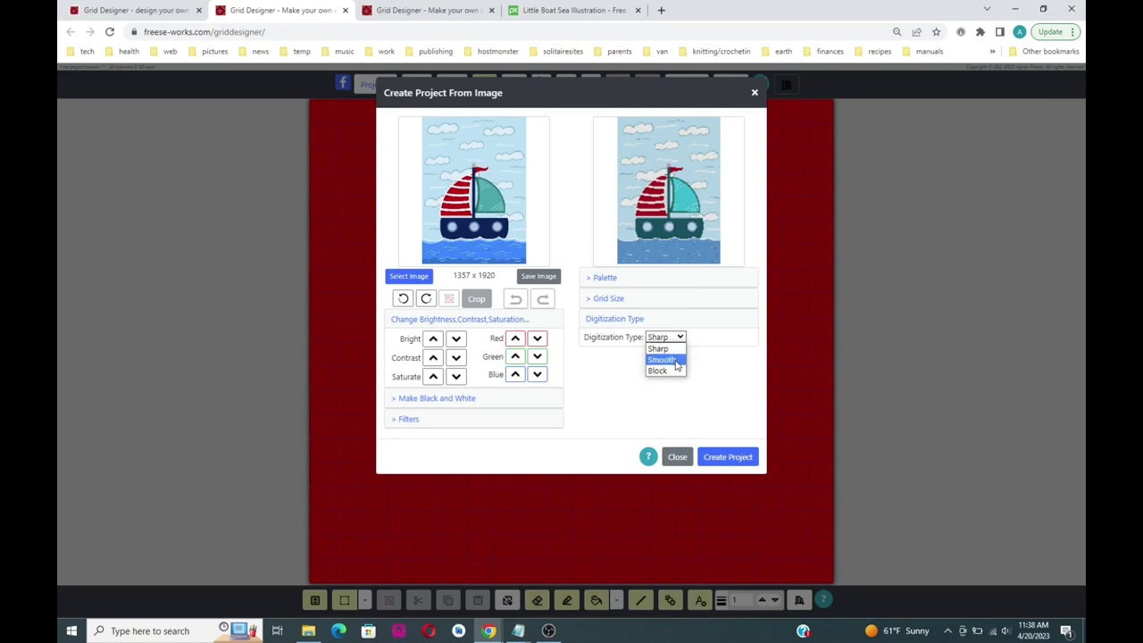
pyautogui.click(676, 360)
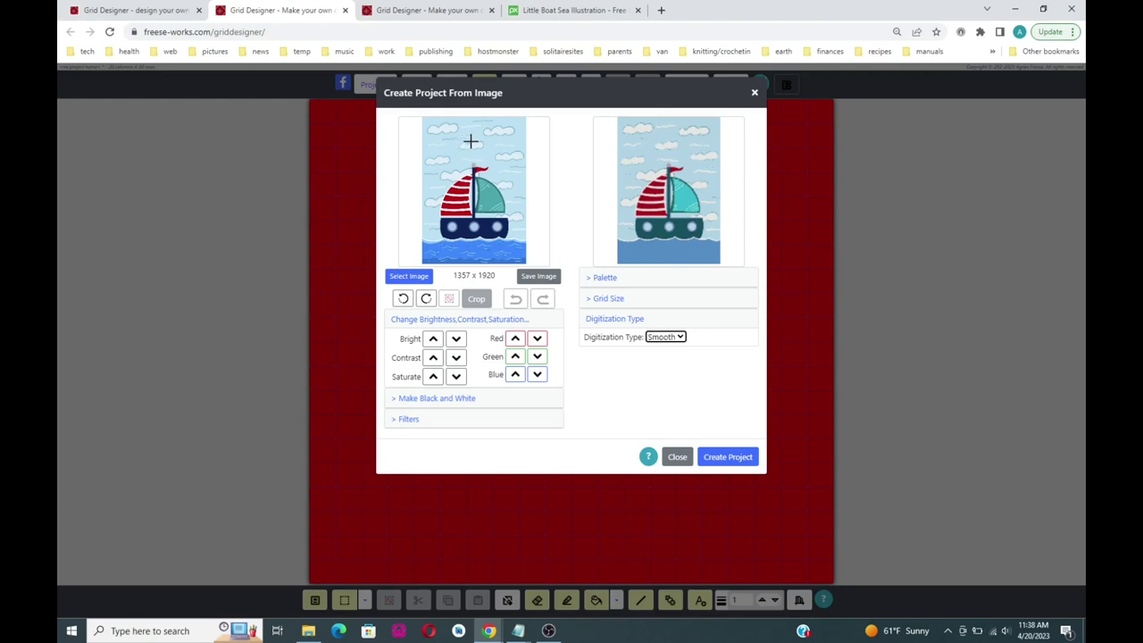
# Switch the digitization type to Sharp for comparison and return it to Smooth.
pyautogui.click(680, 337)
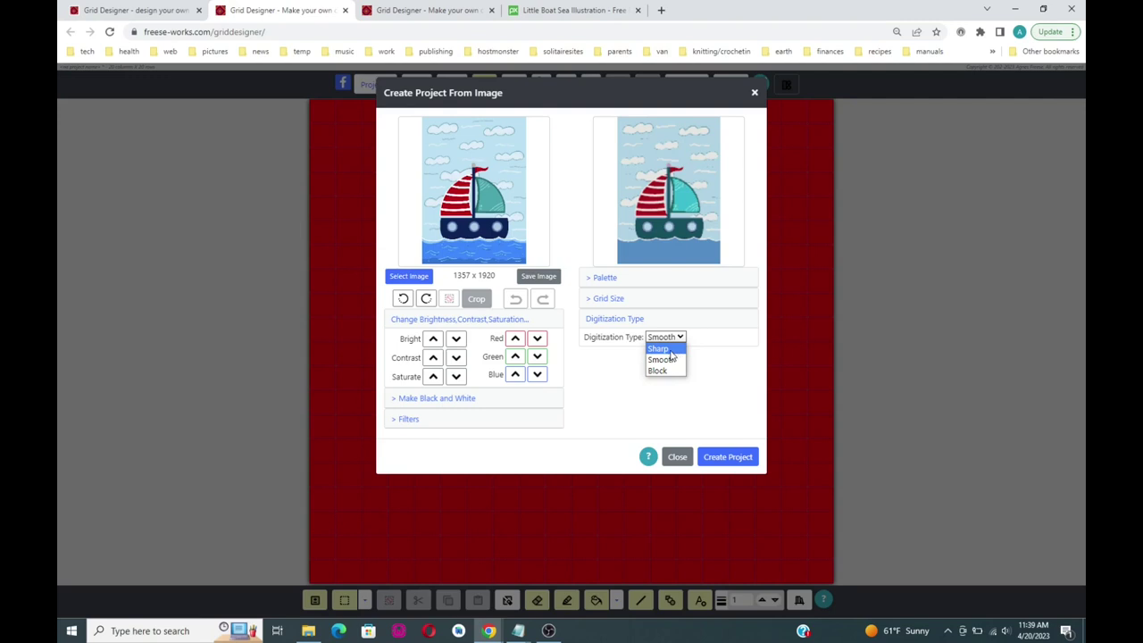
pyautogui.click(670, 349)
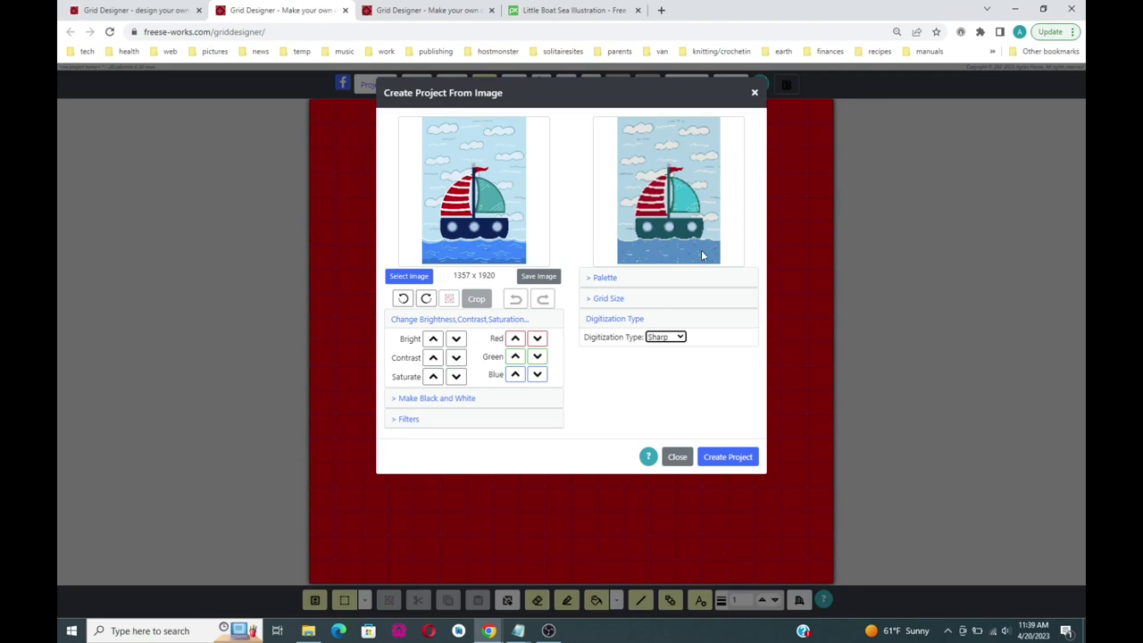
pyautogui.click(683, 337)
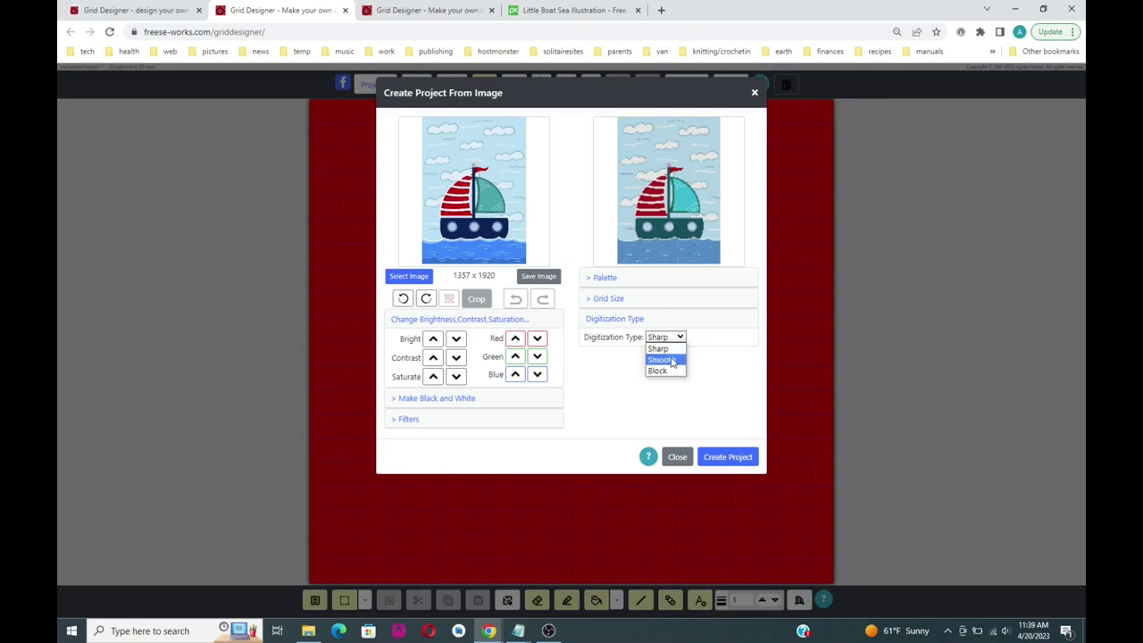
pyautogui.click(672, 360)
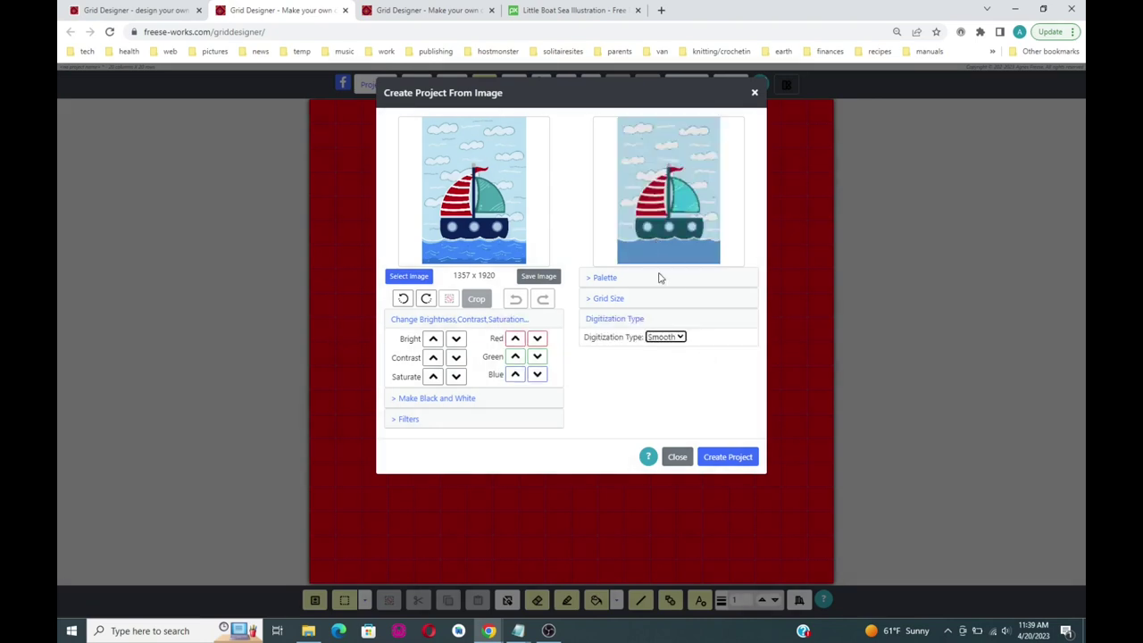
# Examine the list of yarn colors used in the palette, from the most used to the least used.
pyautogui.moveTo(713, 257)
pyautogui.click(606, 279)
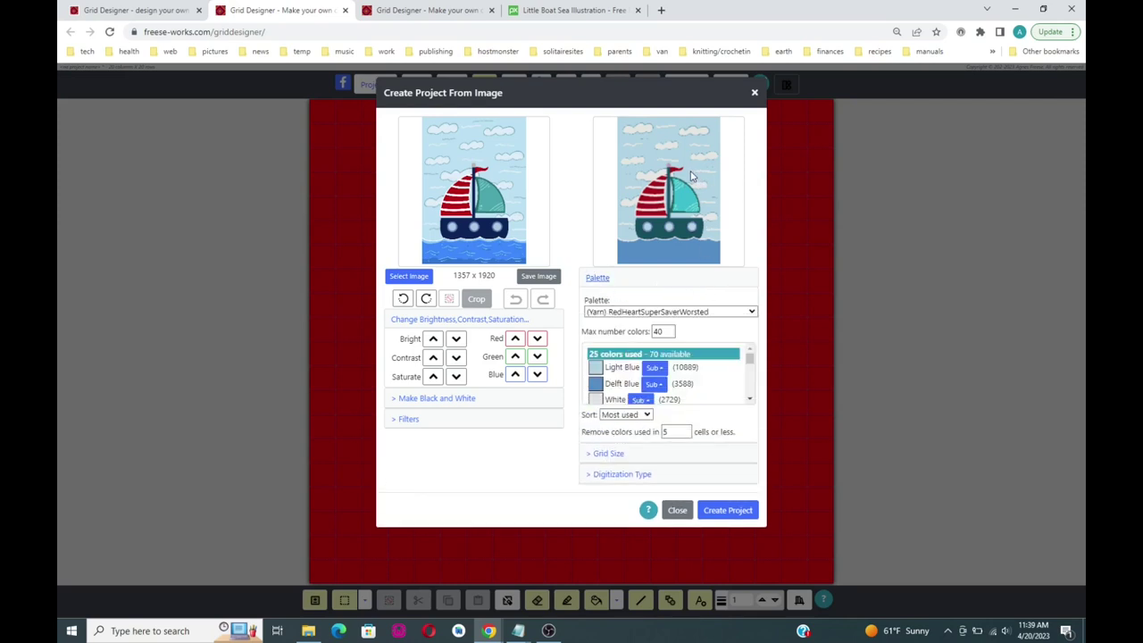
pyautogui.moveTo(689, 180)
pyautogui.moveTo(674, 258)
pyautogui.click(750, 399)
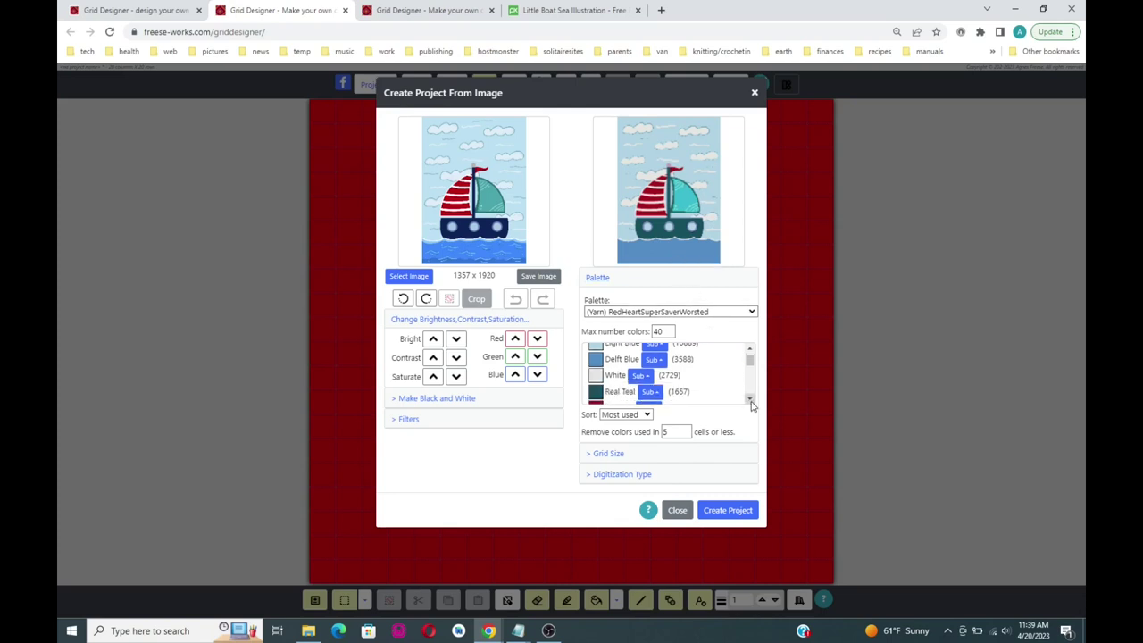
pyautogui.click(750, 400)
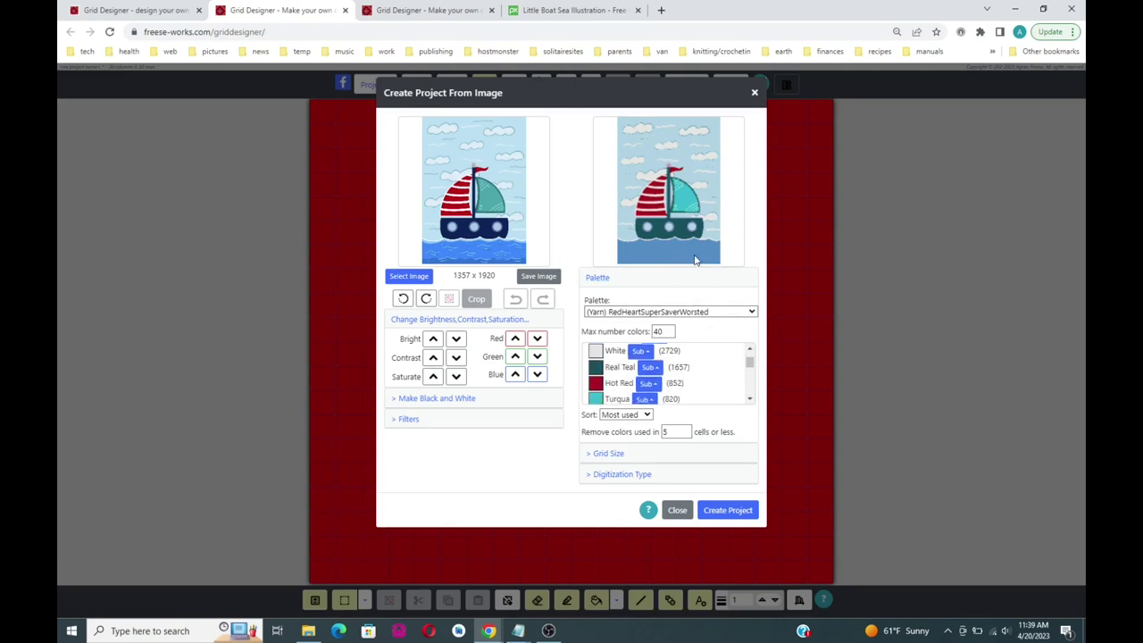
pyautogui.moveTo(682, 233)
pyautogui.moveTo(686, 205)
pyautogui.scroll(-2, 750, 402)
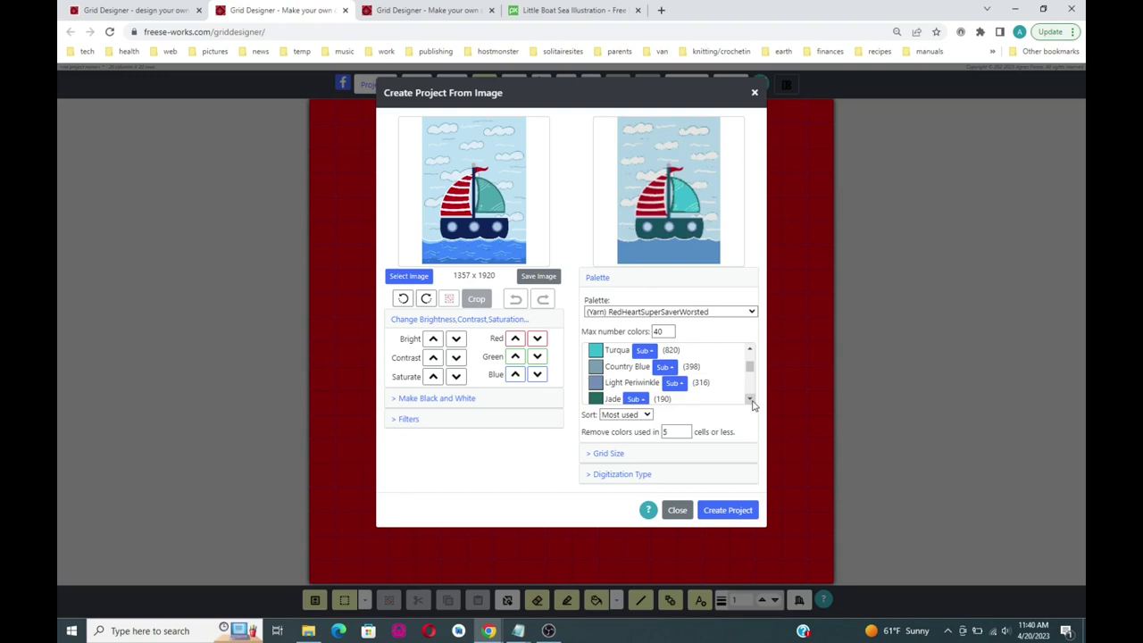
pyautogui.moveTo(675, 257)
pyautogui.scroll(-5, 703, 385)
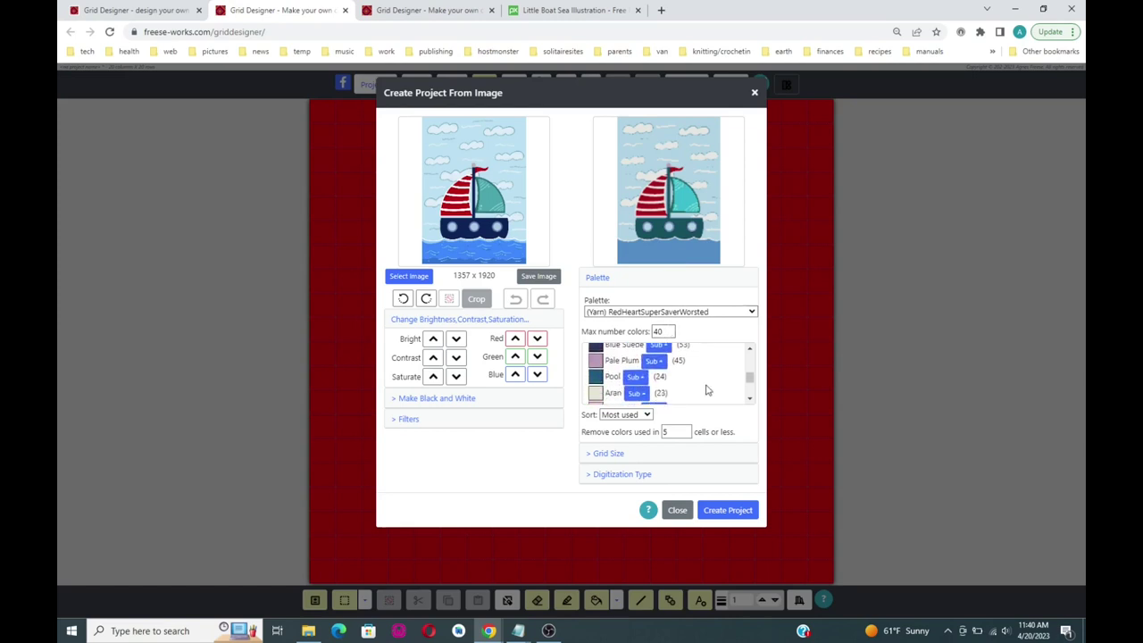
pyautogui.scroll(-6, 707, 389)
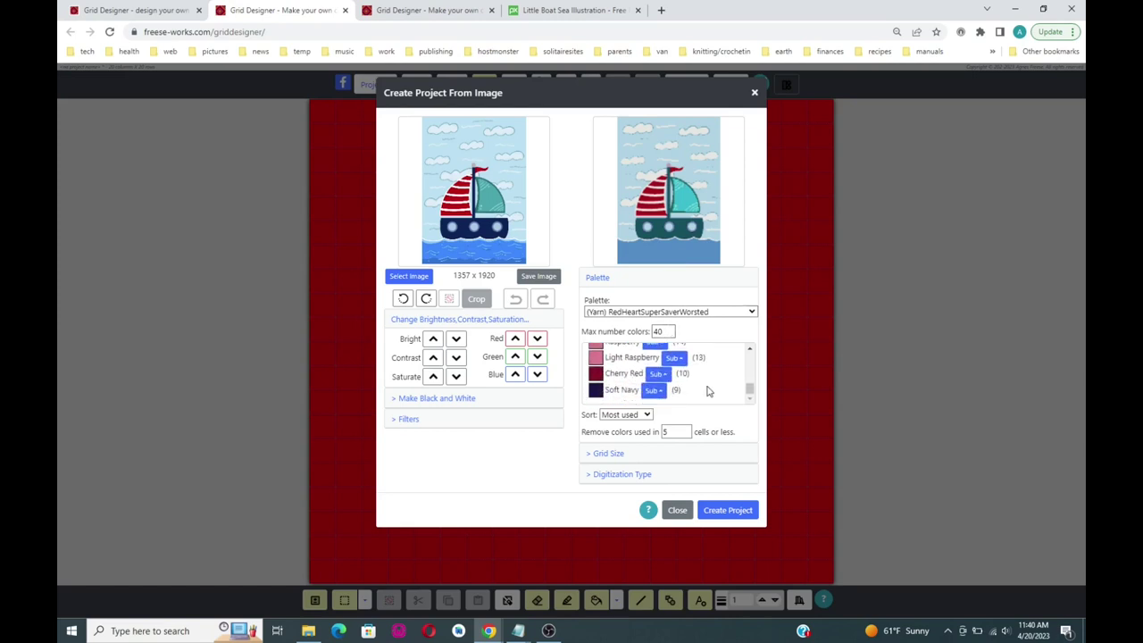
pyautogui.scroll(10, 706, 390)
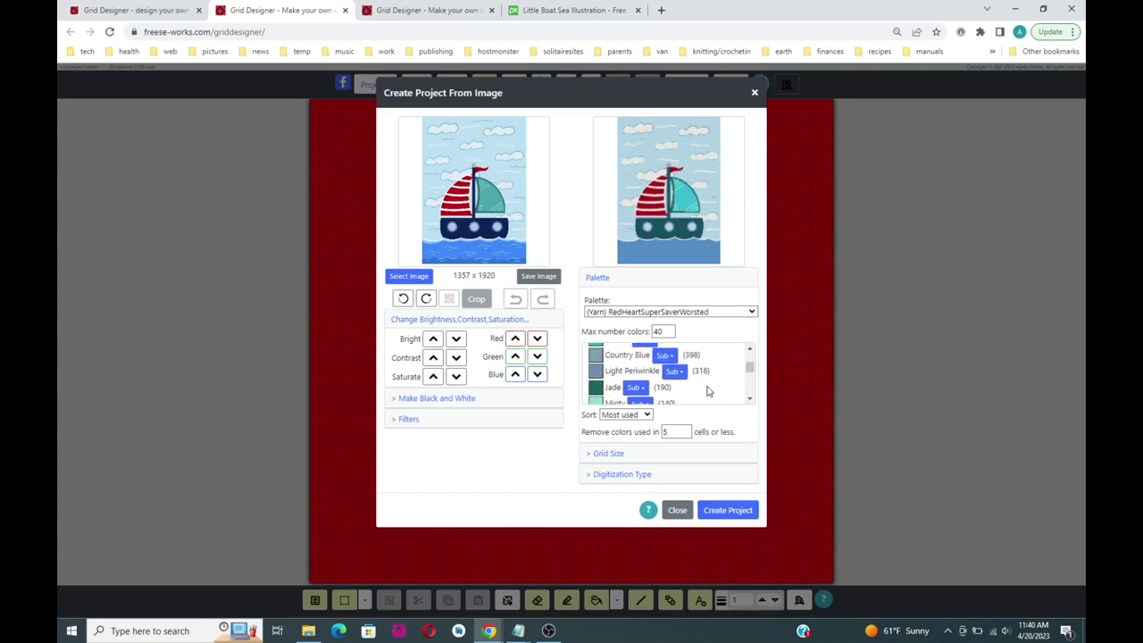
pyautogui.scroll(4, 706, 390)
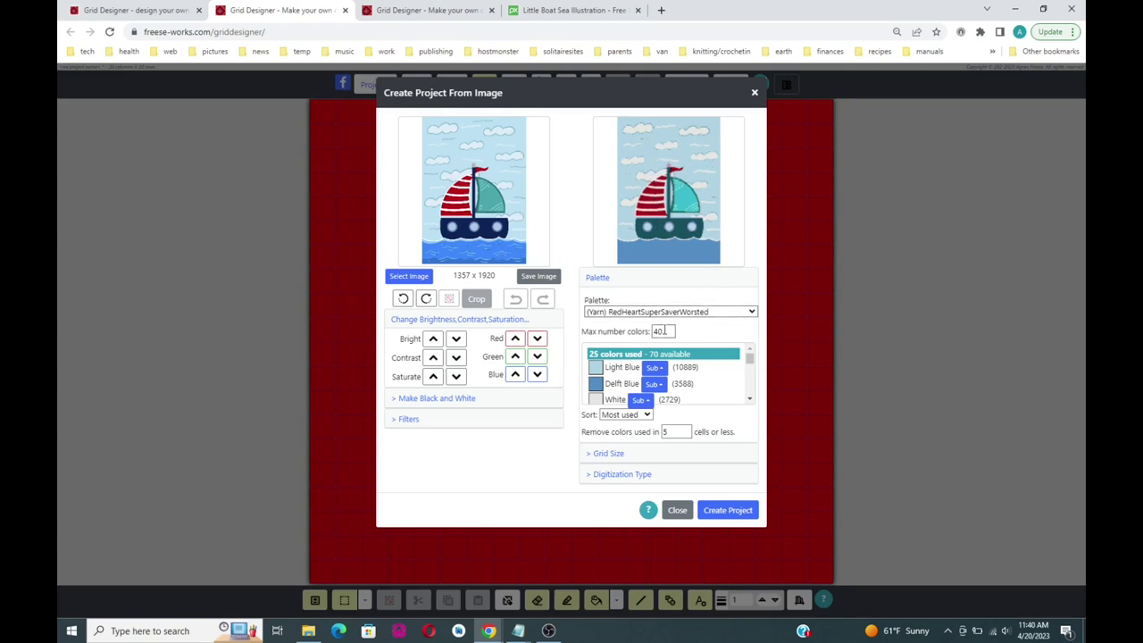
# Set the maximum number of colors to 7 and review the reduced palette list.
pyautogui.doubleClick(657, 331)
pyautogui.write('7')
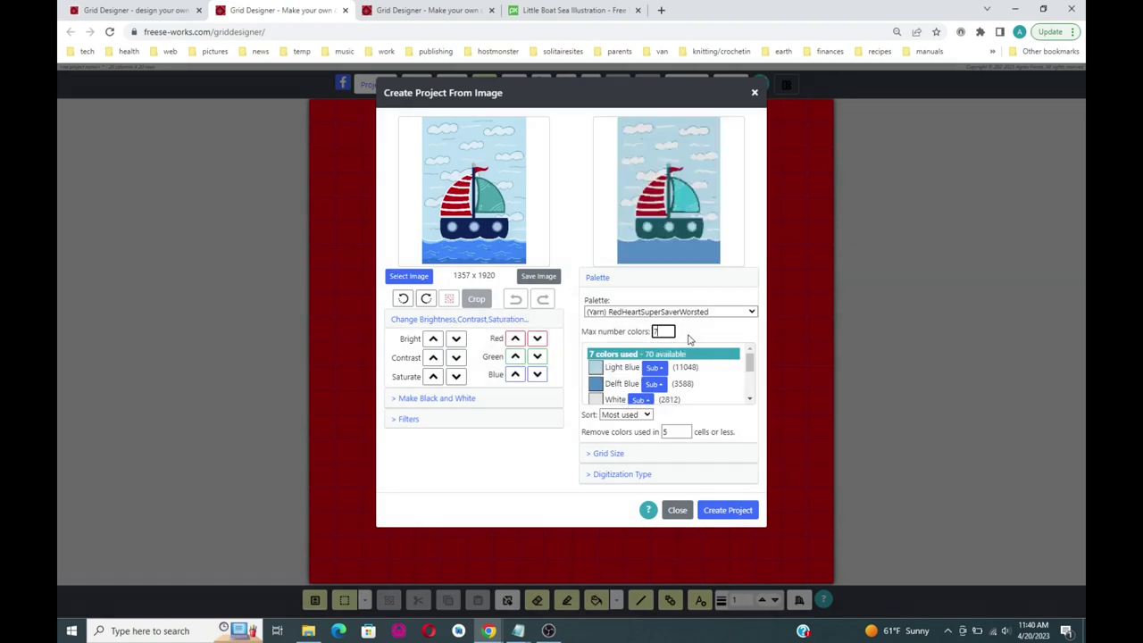
pyautogui.click(749, 362)
pyautogui.moveTo(750, 362); pyautogui.dragTo(752, 386)
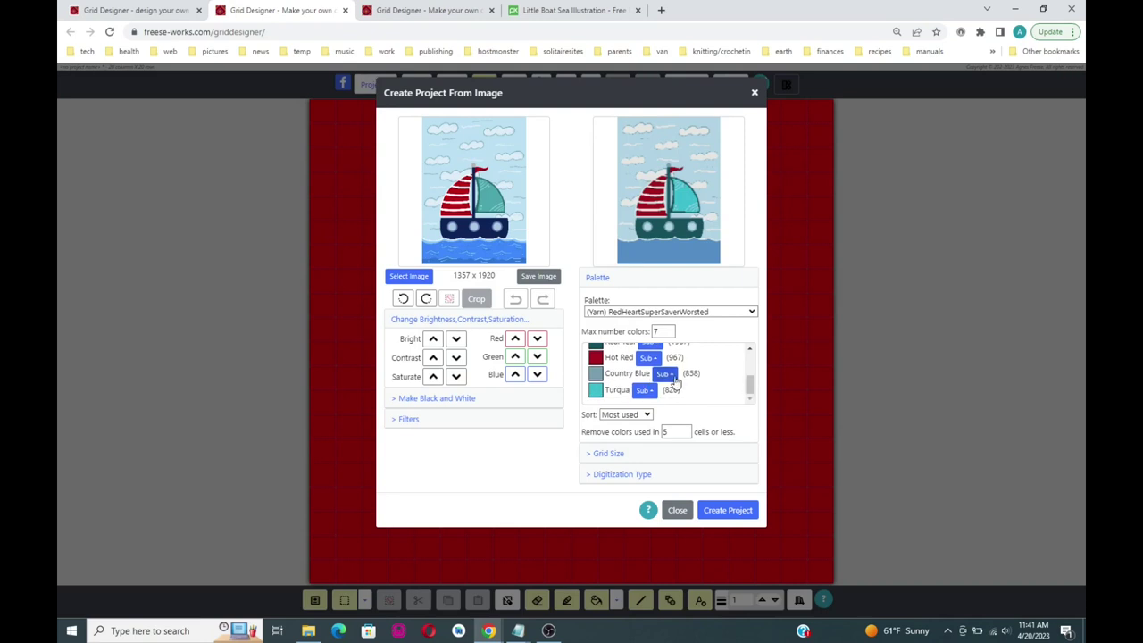
pyautogui.click(750, 351)
pyautogui.click(750, 351)
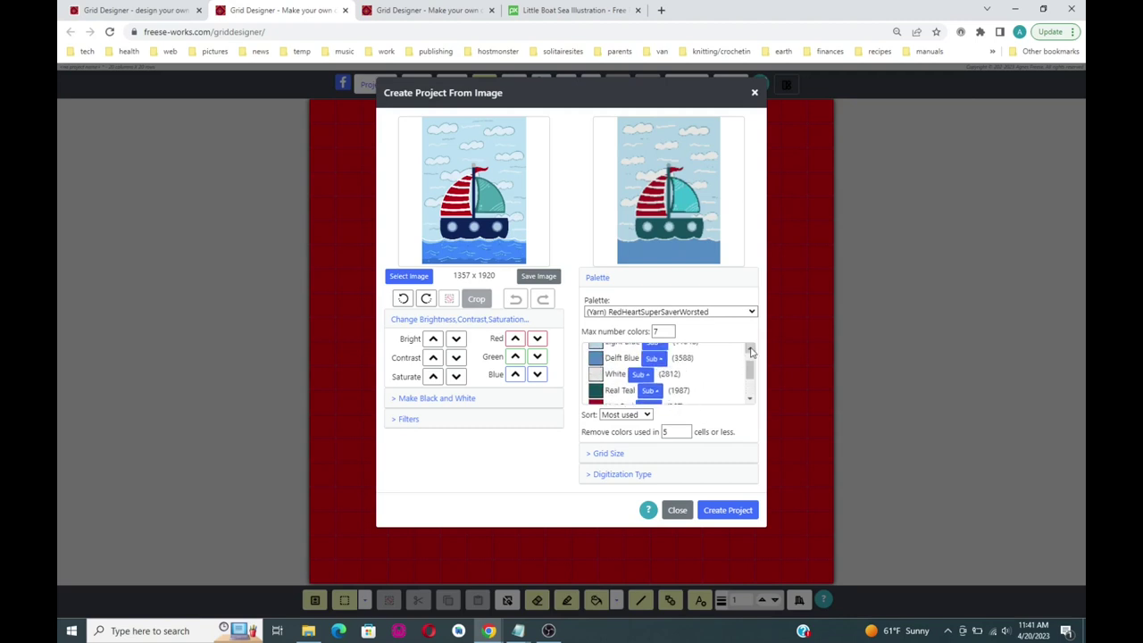
pyautogui.click(750, 351)
pyautogui.moveTo(750, 357); pyautogui.dragTo(750, 389)
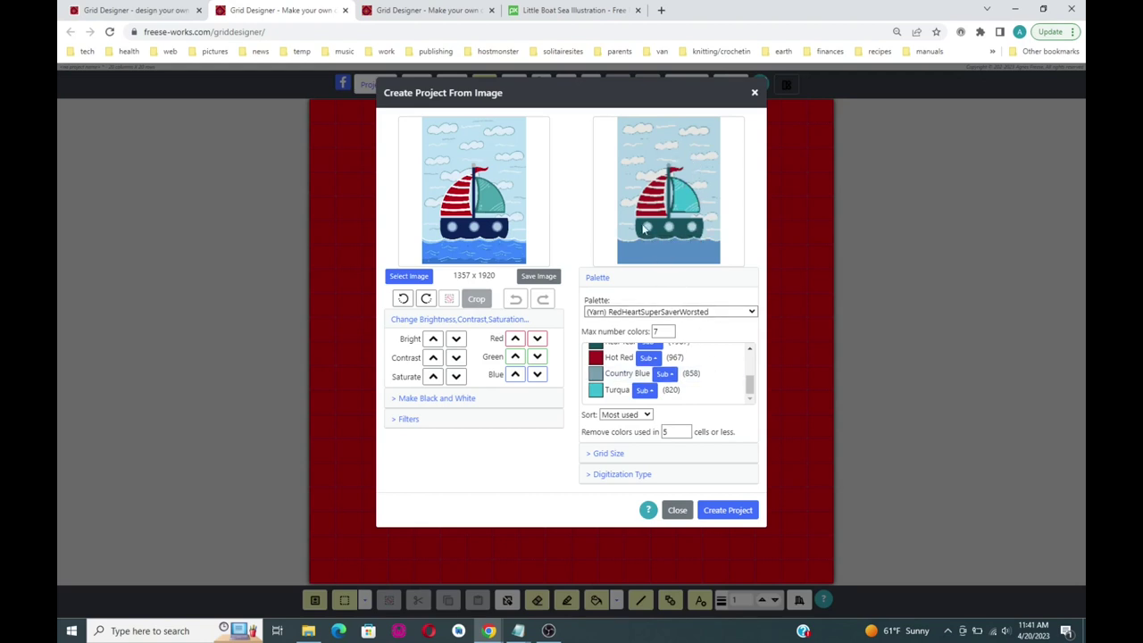
# Substitute Real Teal for Country Blue in the palette, showing color labels and searching for "teal".
pyautogui.click(665, 374)
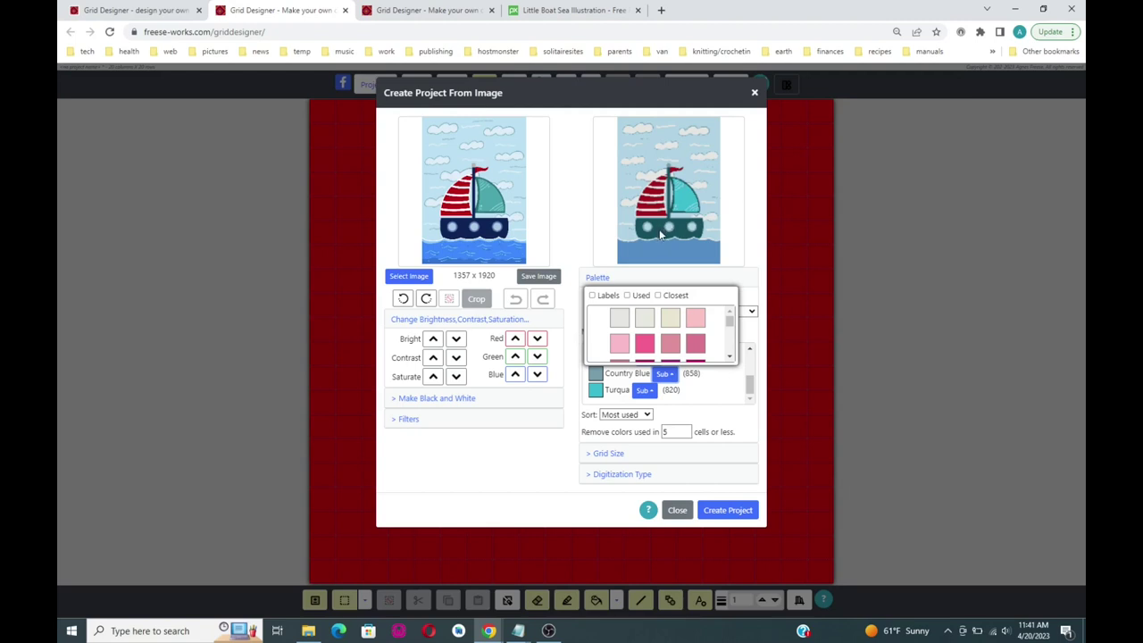
pyautogui.moveTo(661, 233)
pyautogui.scroll(-1, 676, 339)
pyautogui.scroll(-2, 676, 340)
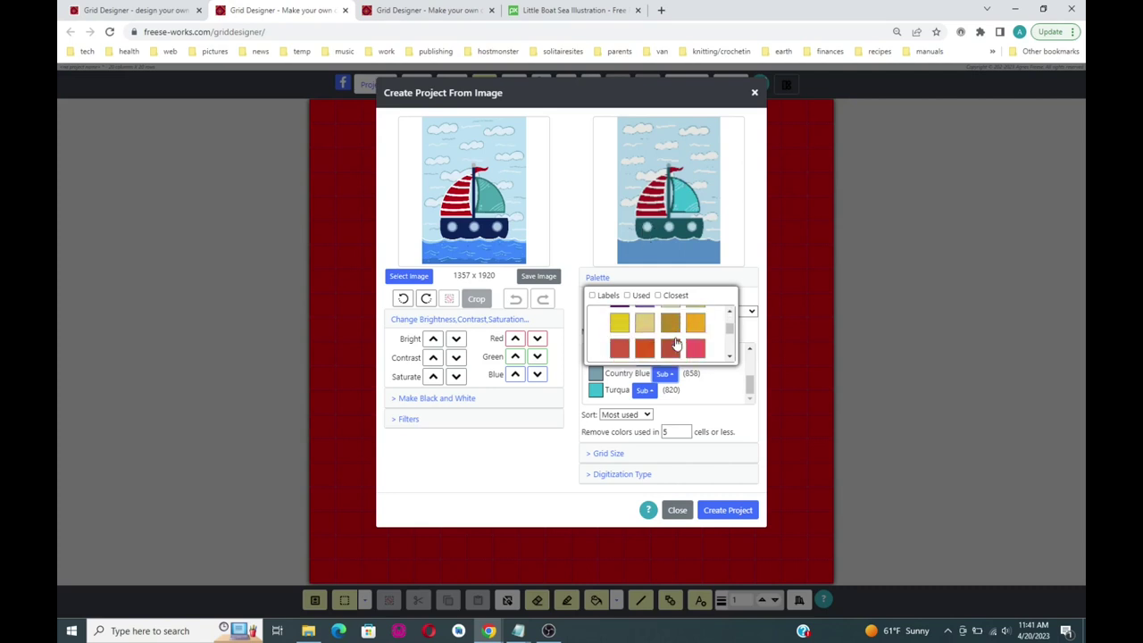
pyautogui.click(592, 295)
pyautogui.click(611, 297)
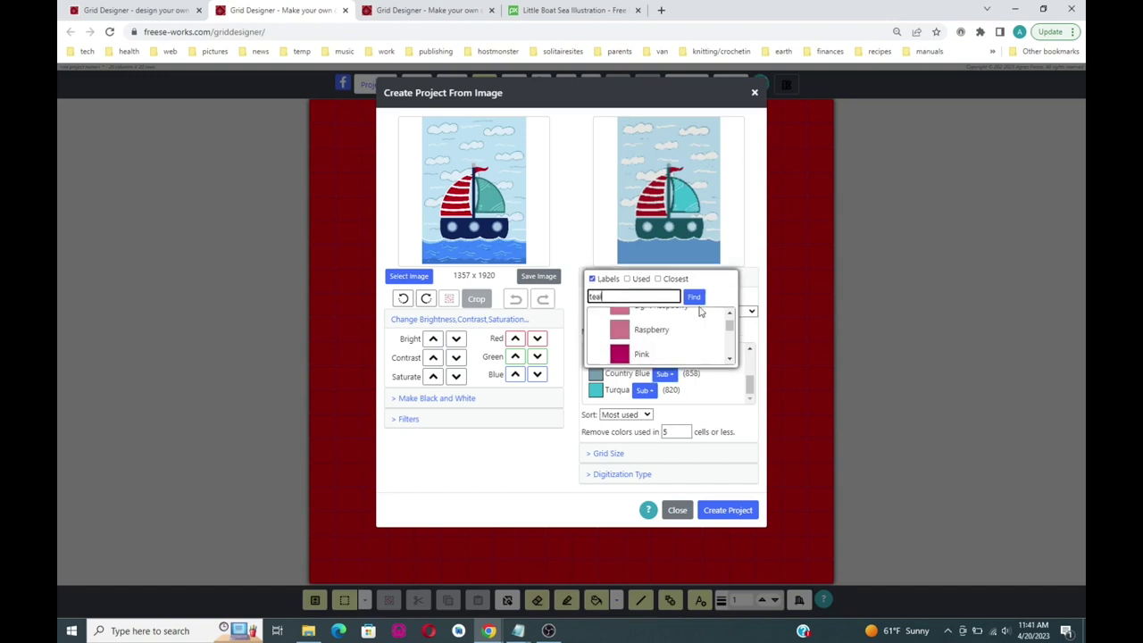
pyautogui.write('teal')
pyautogui.click(692, 297)
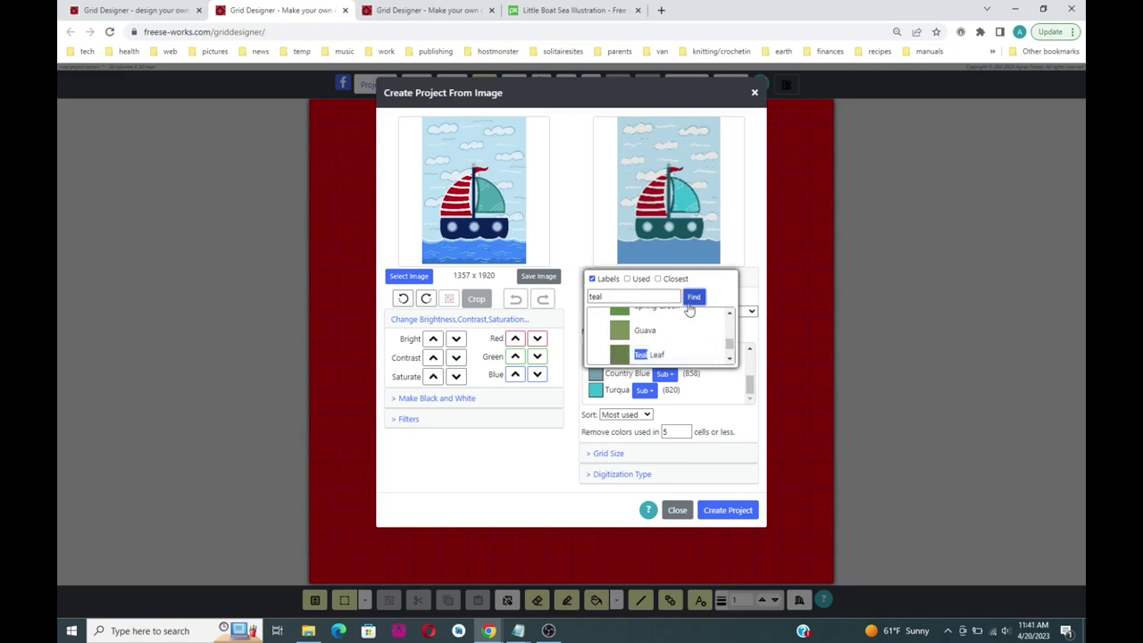
pyautogui.click(692, 300)
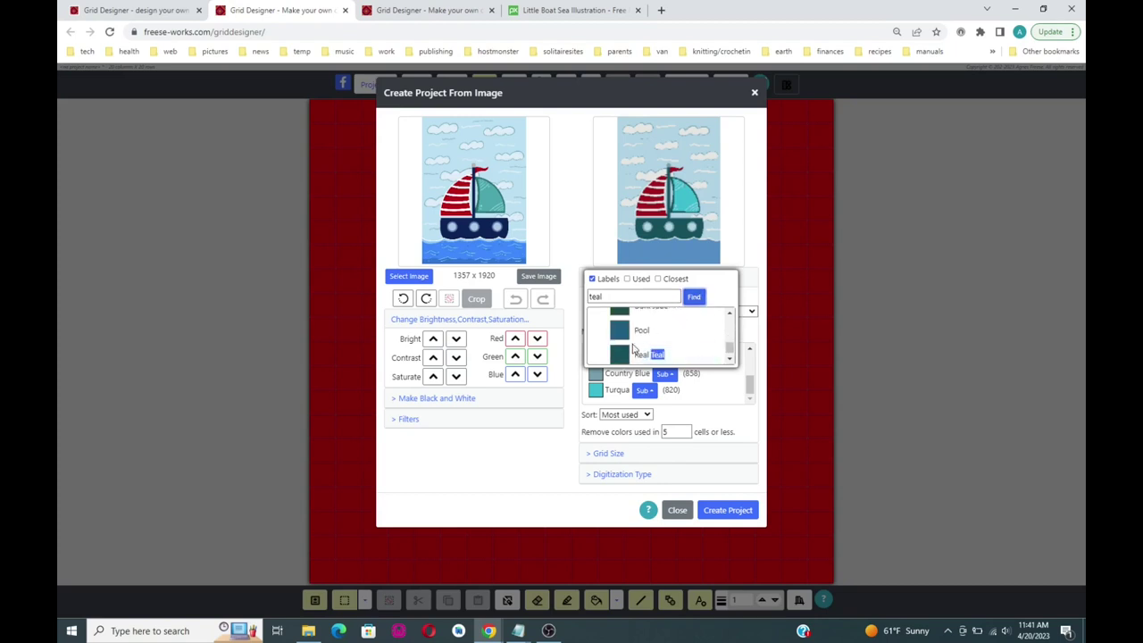
pyautogui.click(616, 357)
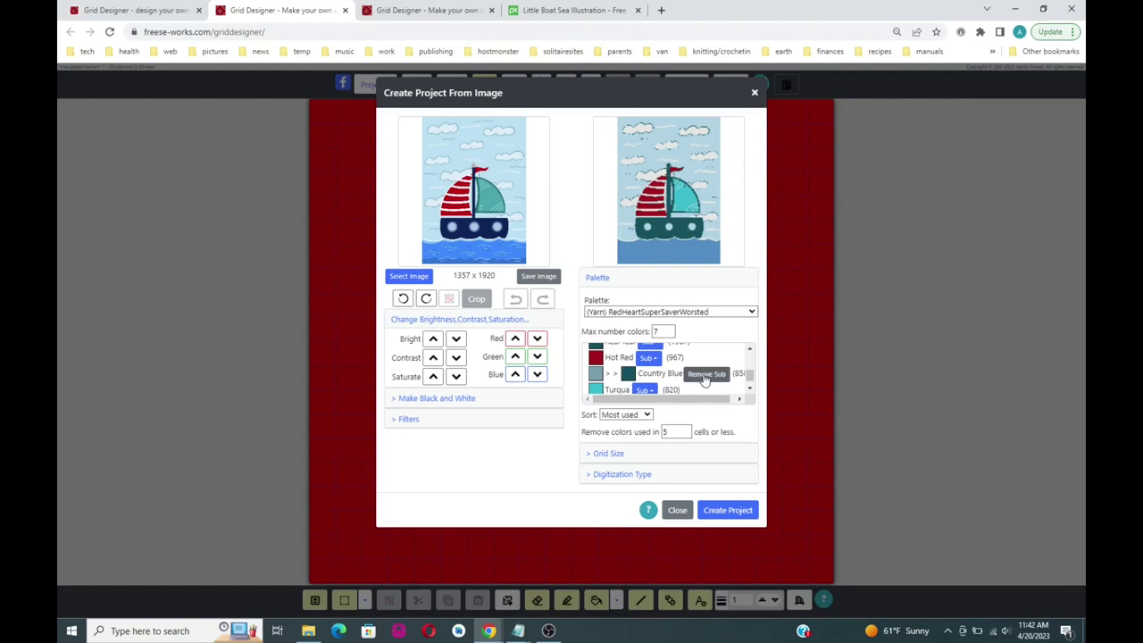
# Check the remaining palette colors and create the project from the boat image.
pyautogui.click(750, 394)
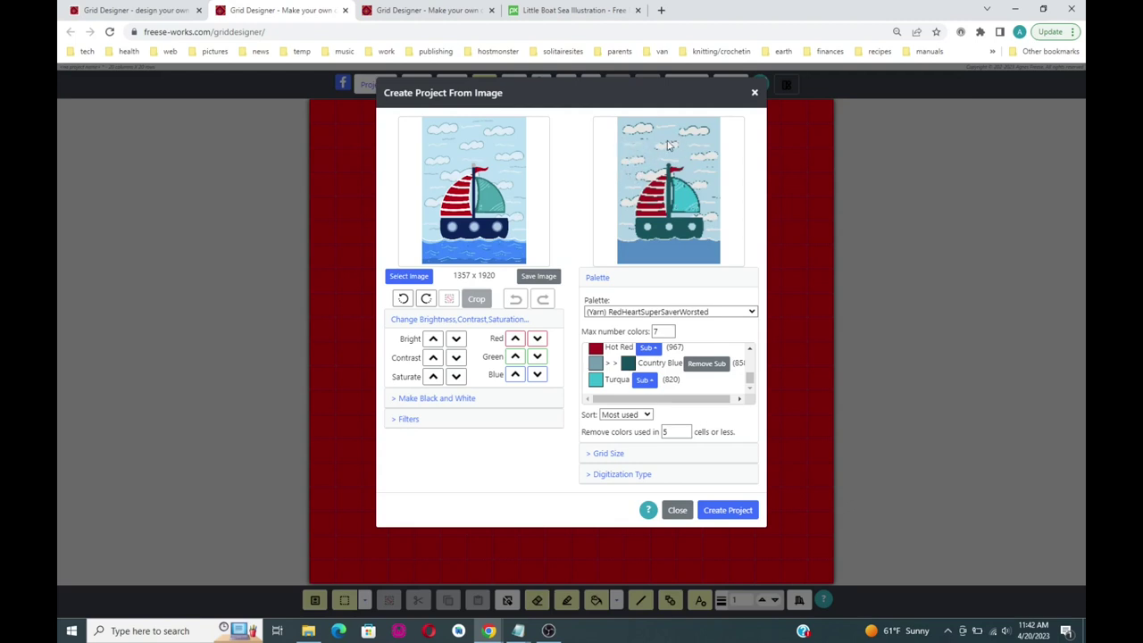
pyautogui.moveTo(691, 152)
pyautogui.click(728, 513)
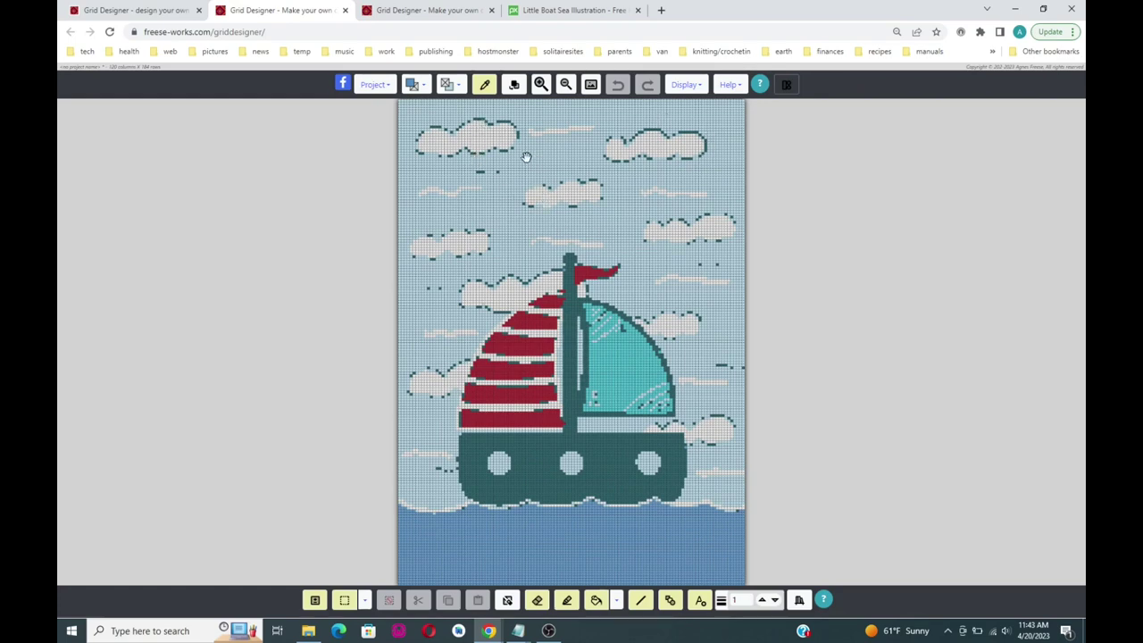
# Open color substitution for the pattern and locate the hull, sail, sky and sea colors by picking them in the preview.
pyautogui.click(514, 85)
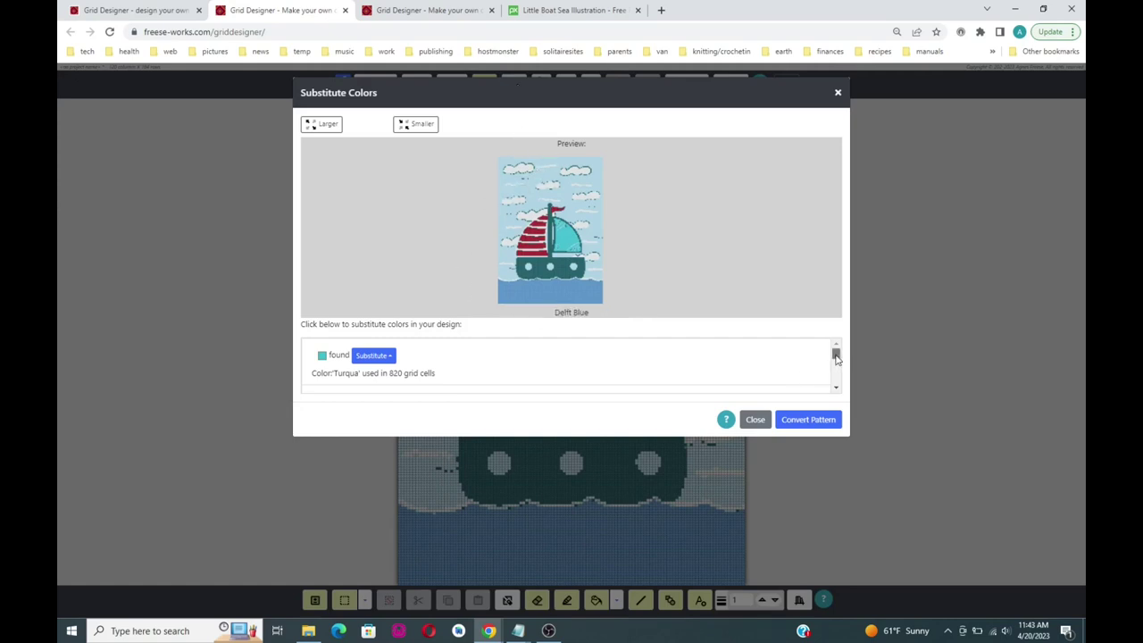
pyautogui.scroll(-2, 836, 357)
pyautogui.scroll(2, 837, 375)
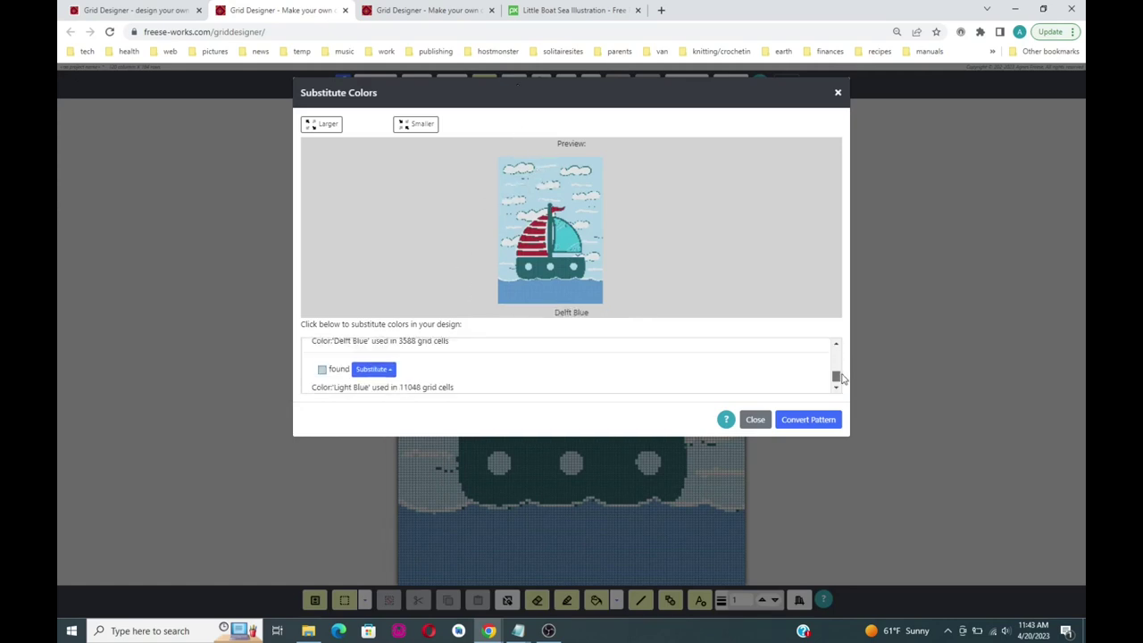
pyautogui.click(540, 273)
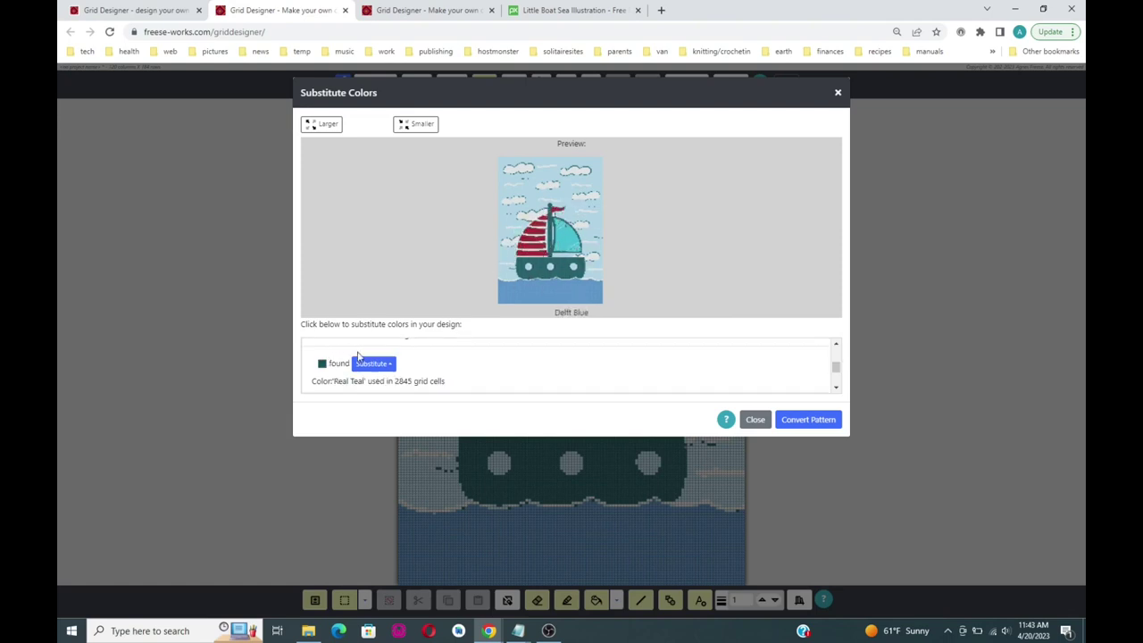
pyautogui.click(532, 255)
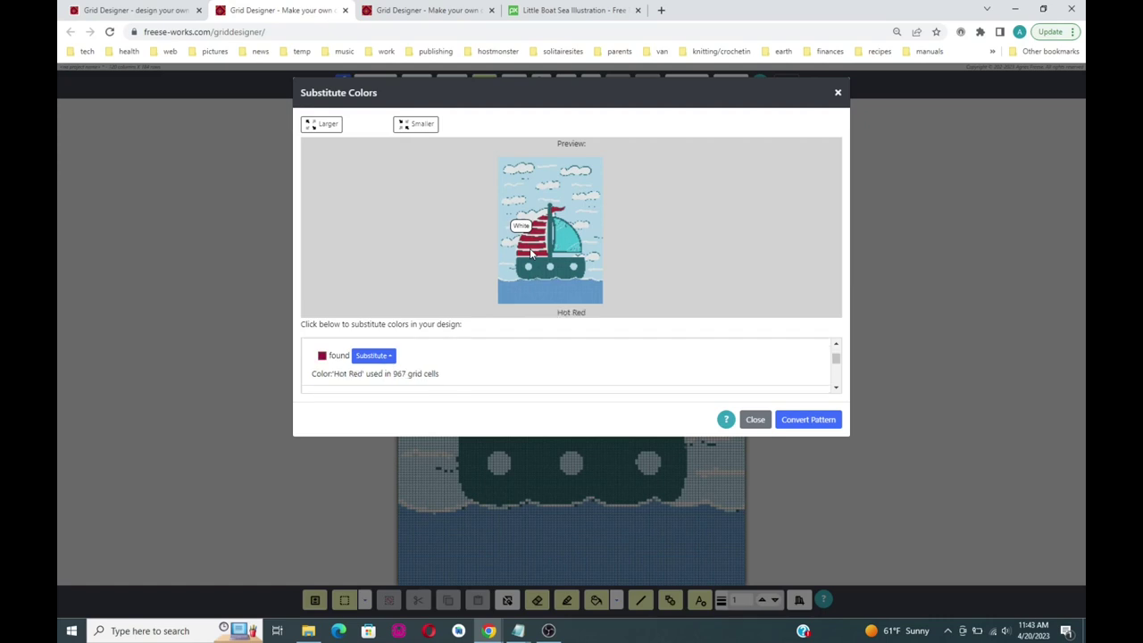
pyautogui.scroll(-5, 836, 359)
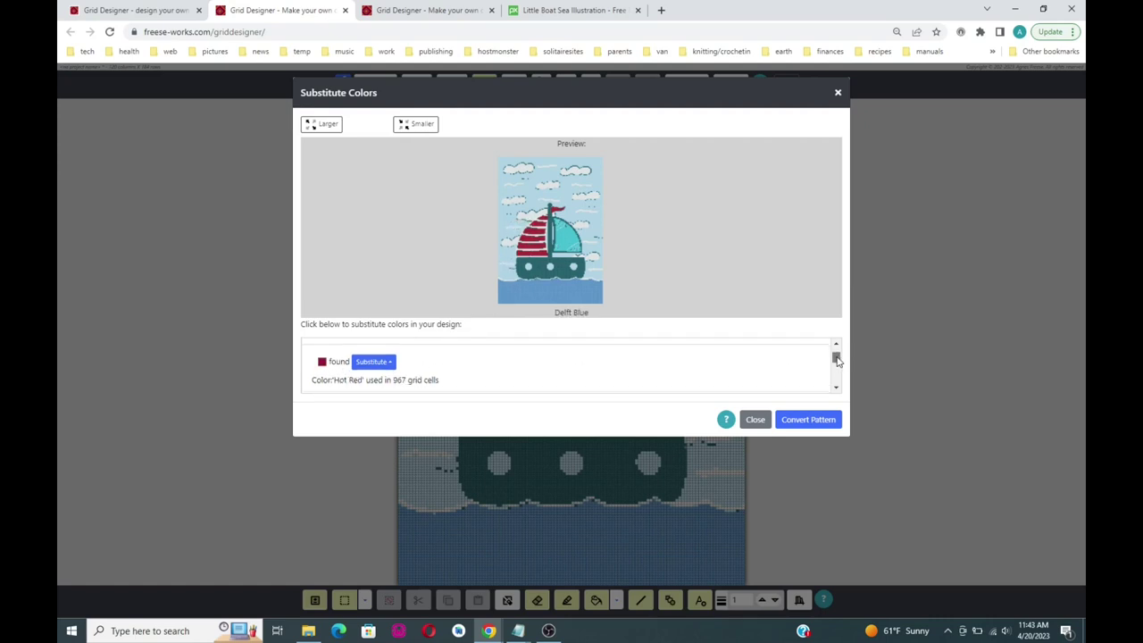
pyautogui.scroll(3, 842, 384)
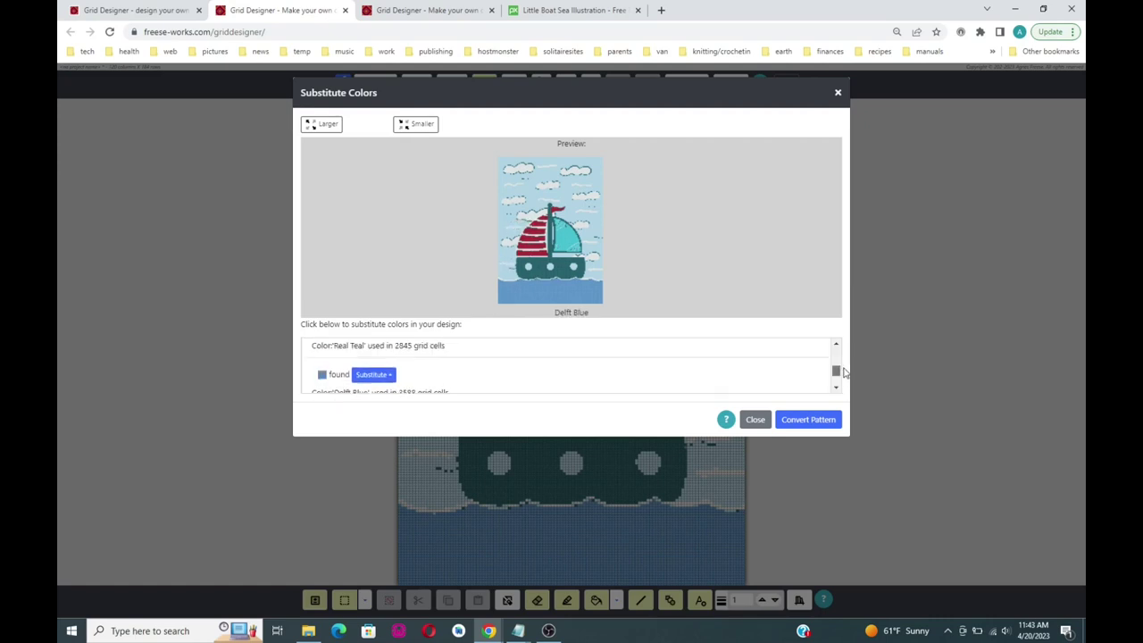
pyautogui.click(535, 237)
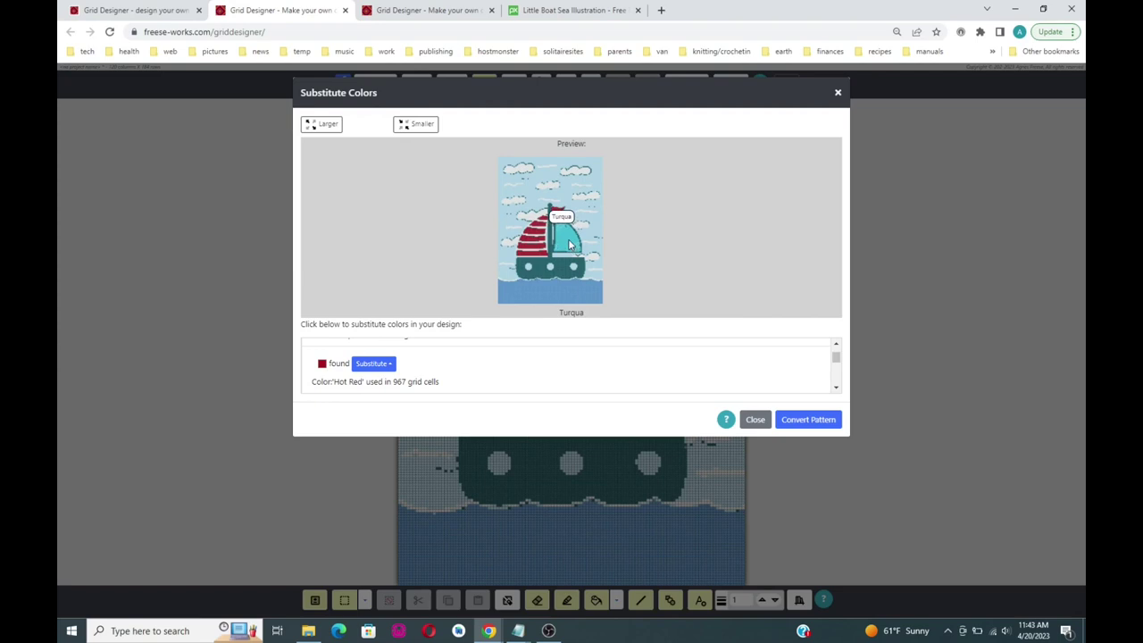
pyautogui.scroll(1, 340, 374)
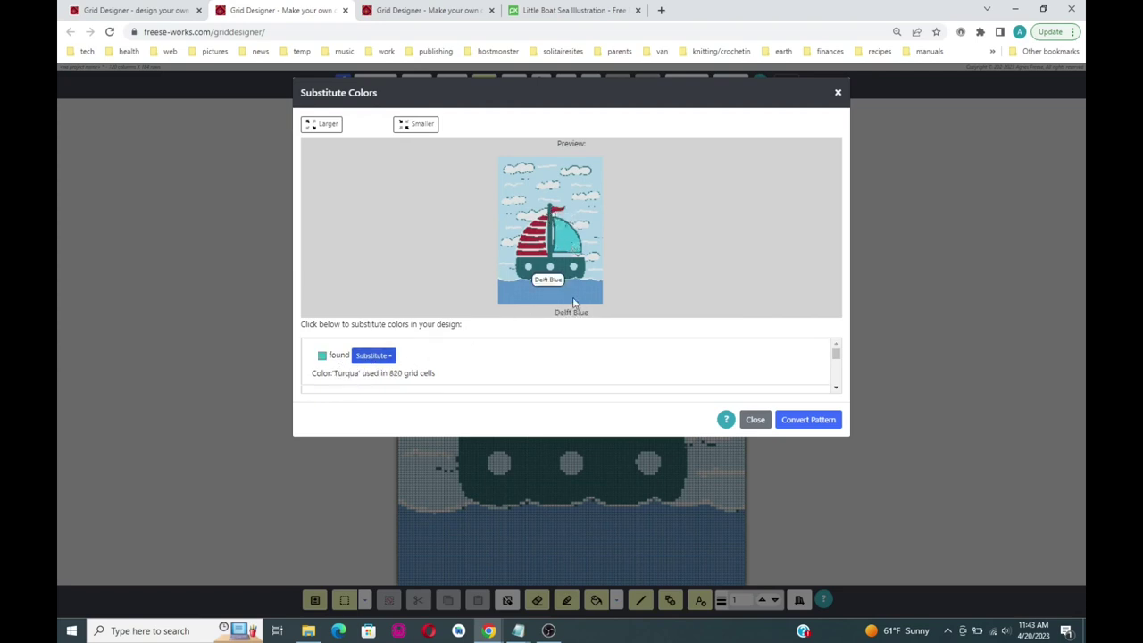
pyautogui.click(527, 197)
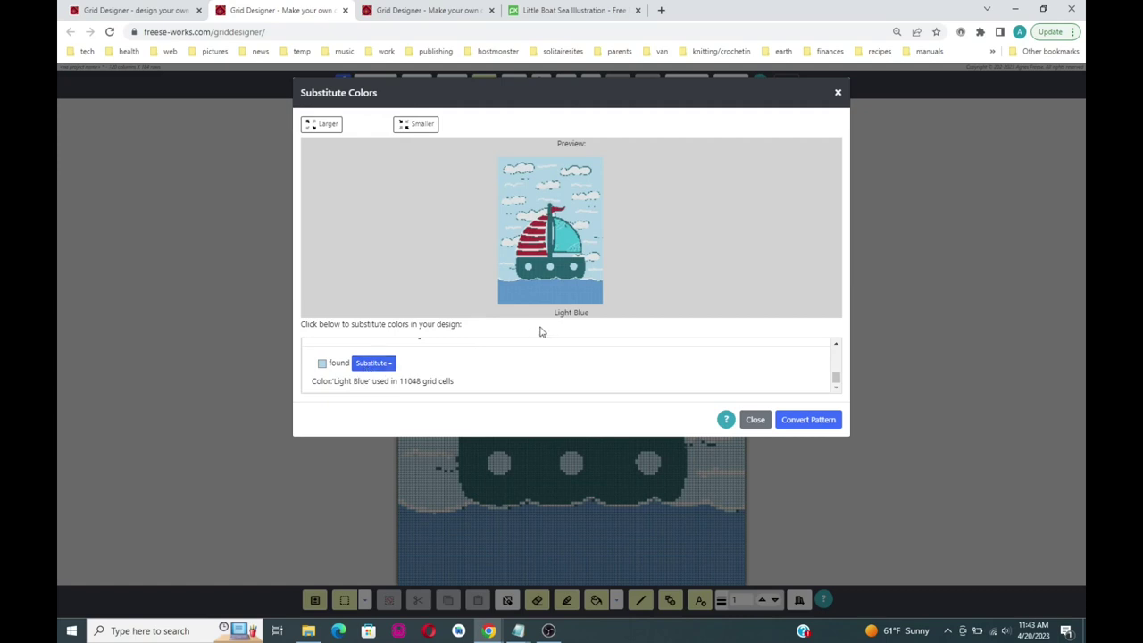
pyautogui.click(551, 287)
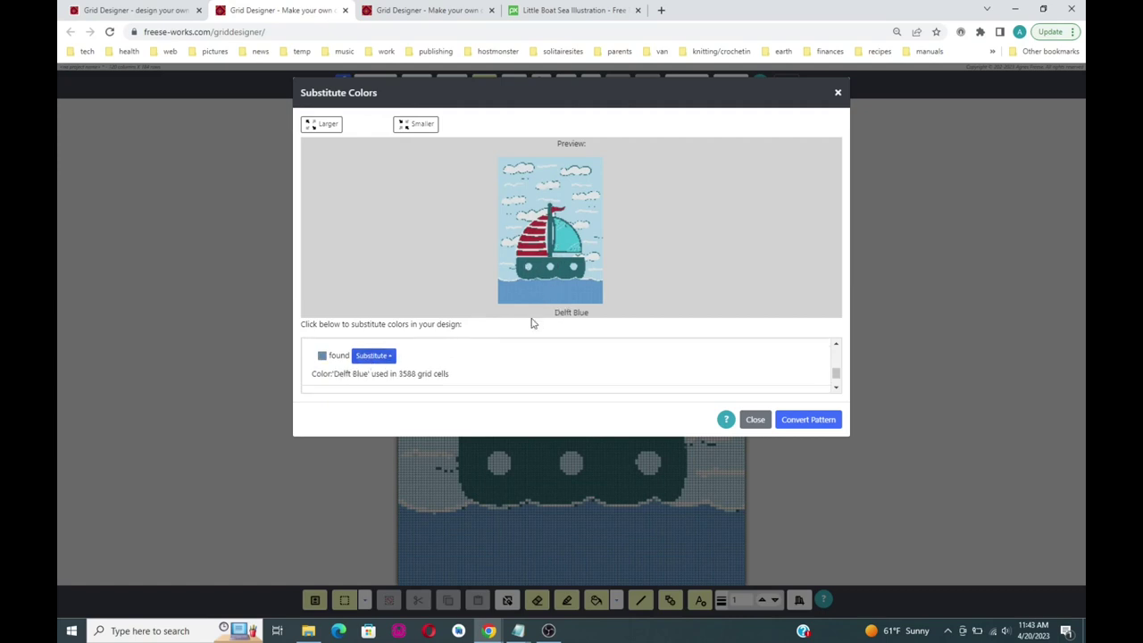
# Substitute Soft Navy for the hull's Real Teal, showing color labels and searching for "navy", and convert the pattern.
pyautogui.click(559, 269)
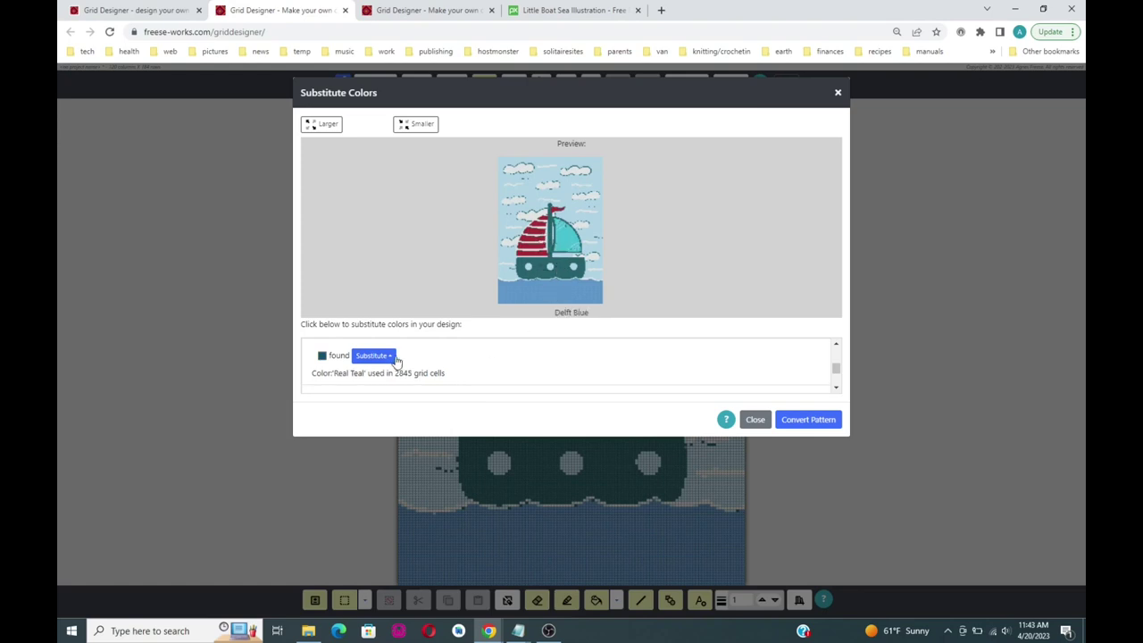
pyautogui.click(389, 360)
pyautogui.scroll(-3, 393, 317)
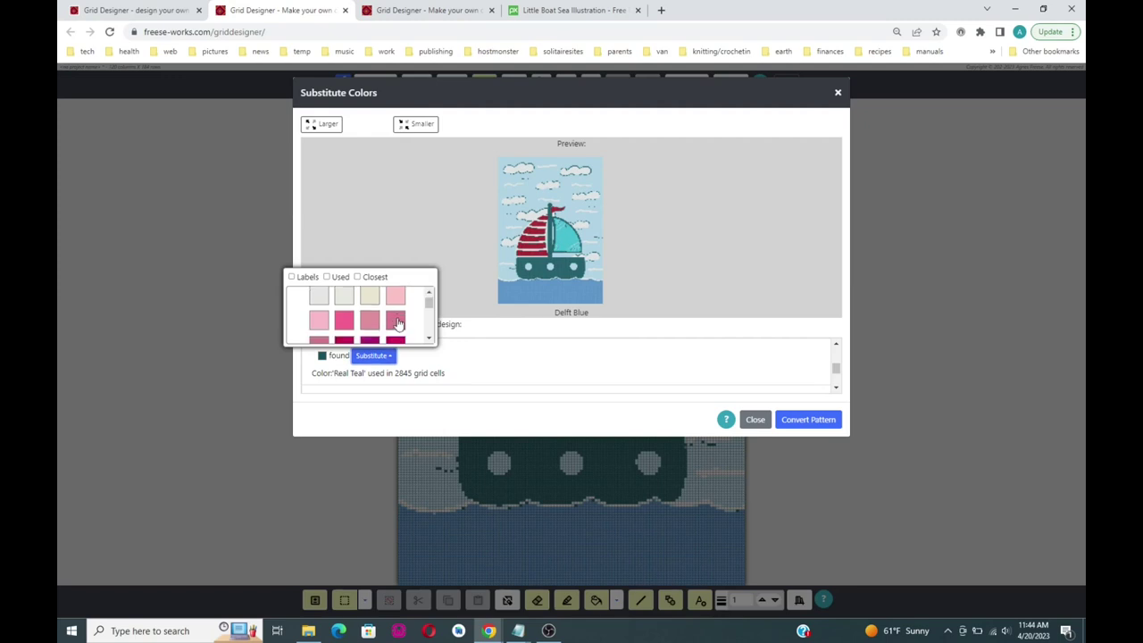
pyautogui.scroll(-4, 398, 323)
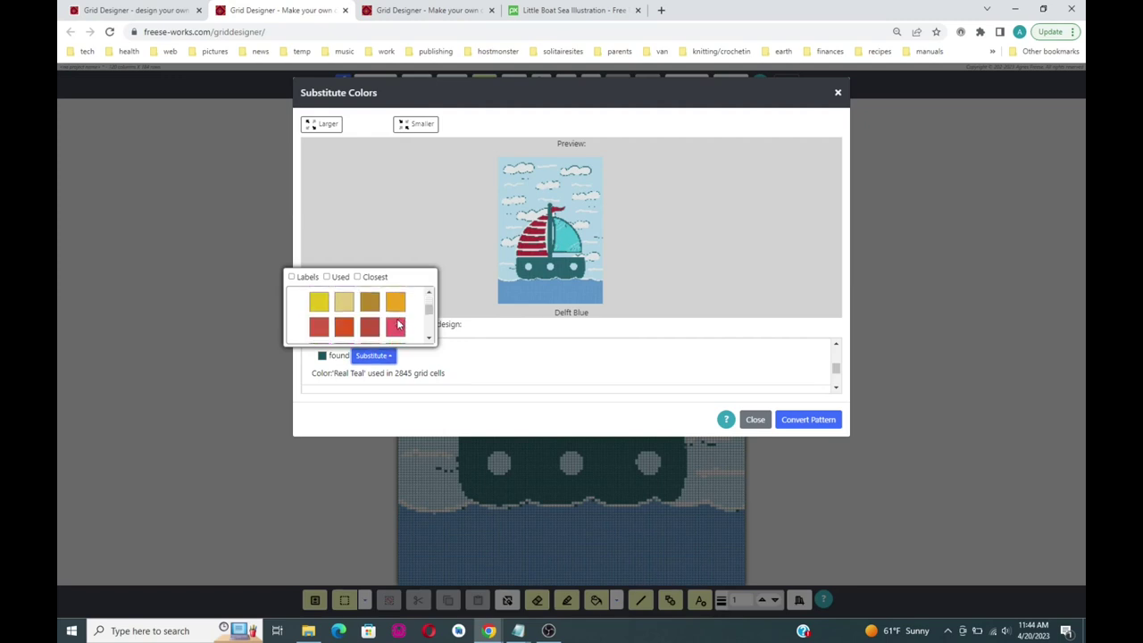
pyautogui.click(291, 278)
pyautogui.click(319, 278)
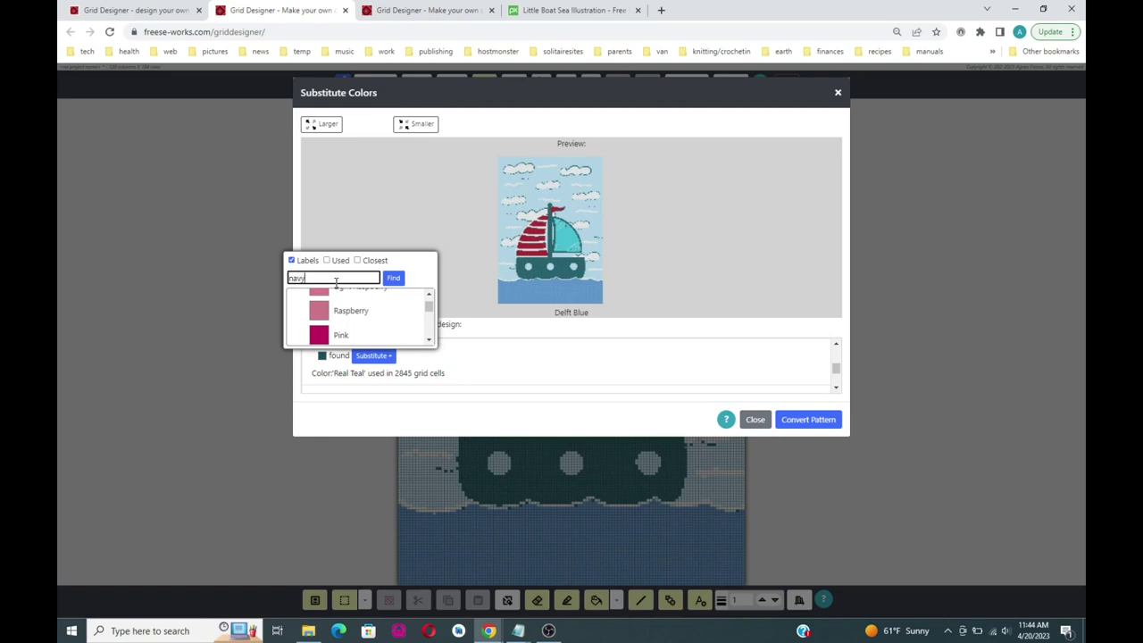
pyautogui.click(393, 278)
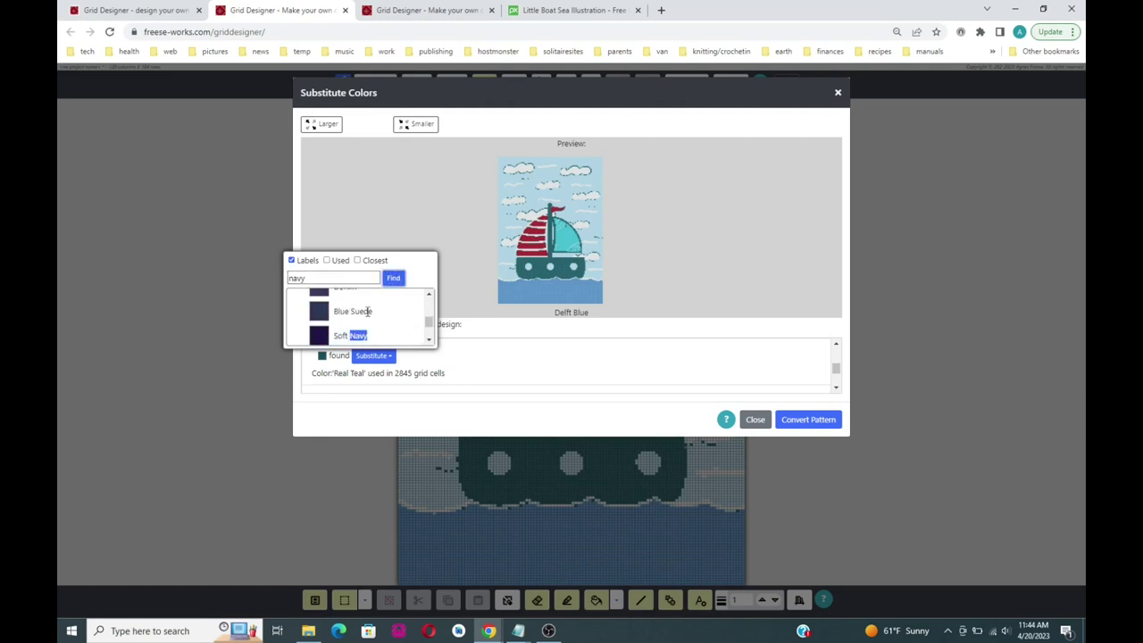
pyautogui.click(318, 336)
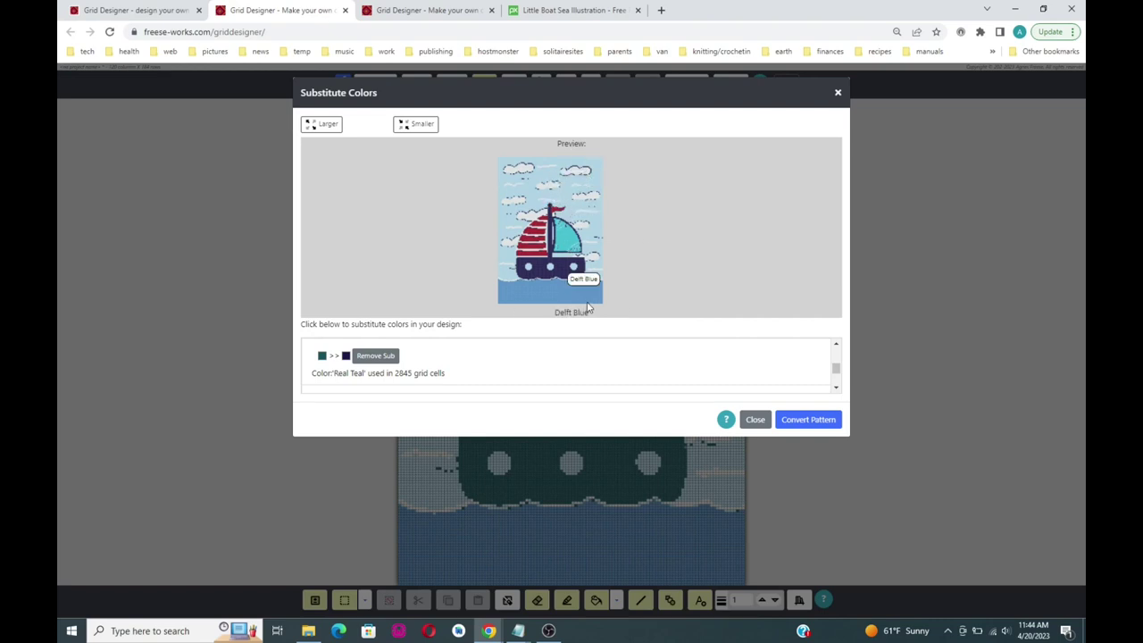
pyautogui.click(809, 419)
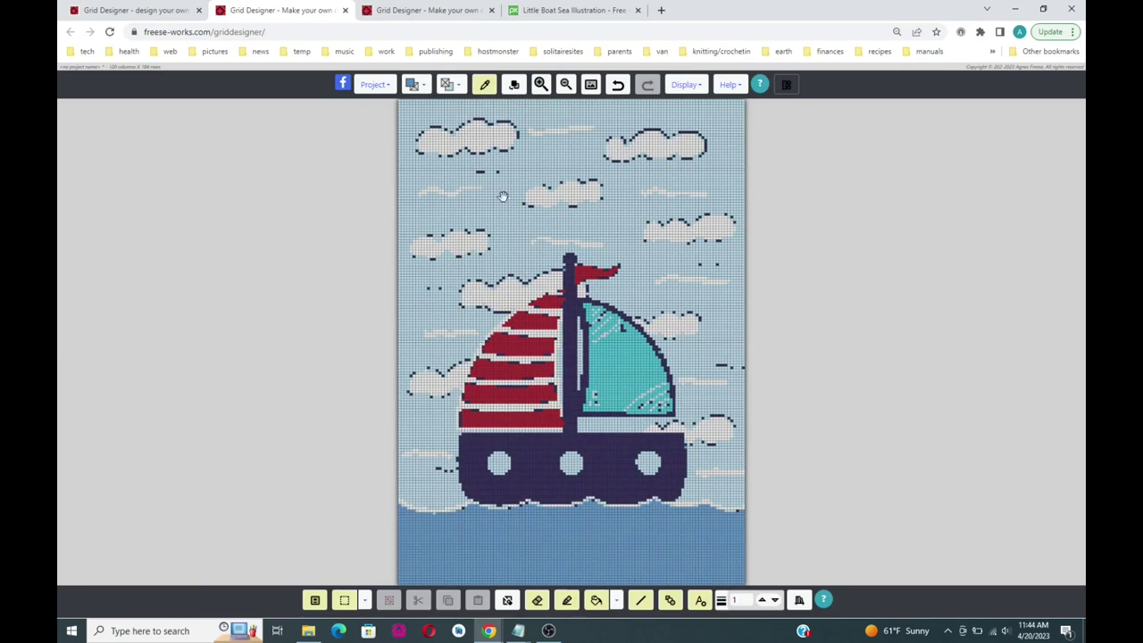
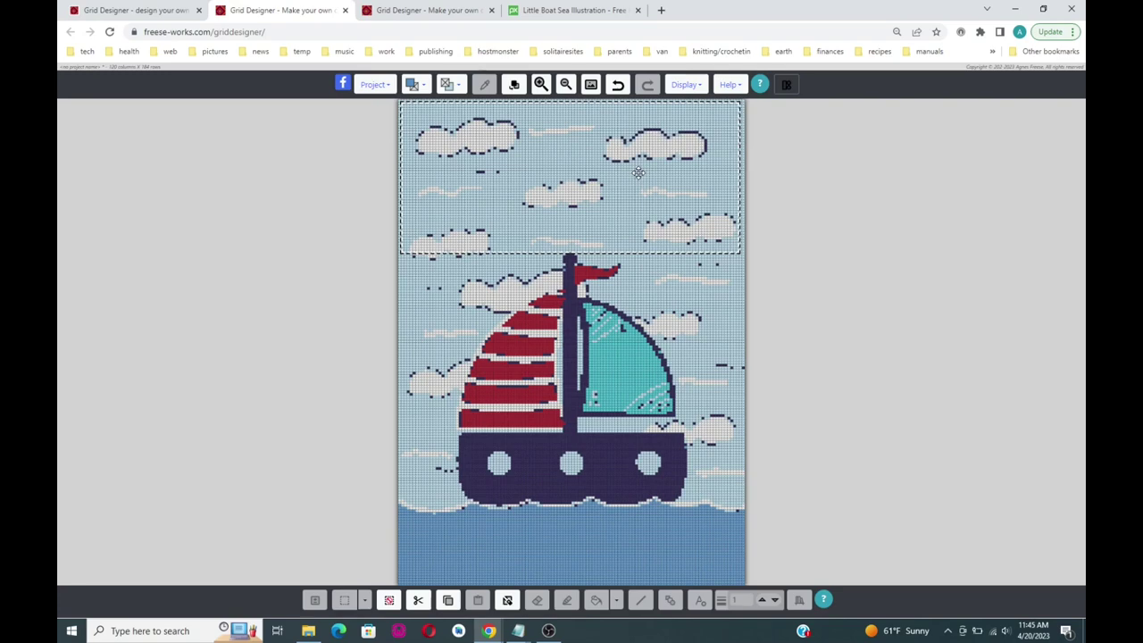
# Substitute Light Blue for Soft Navy within the selected upper sky, searching for "blue", and convert the pattern.
pyautogui.click(513, 86)
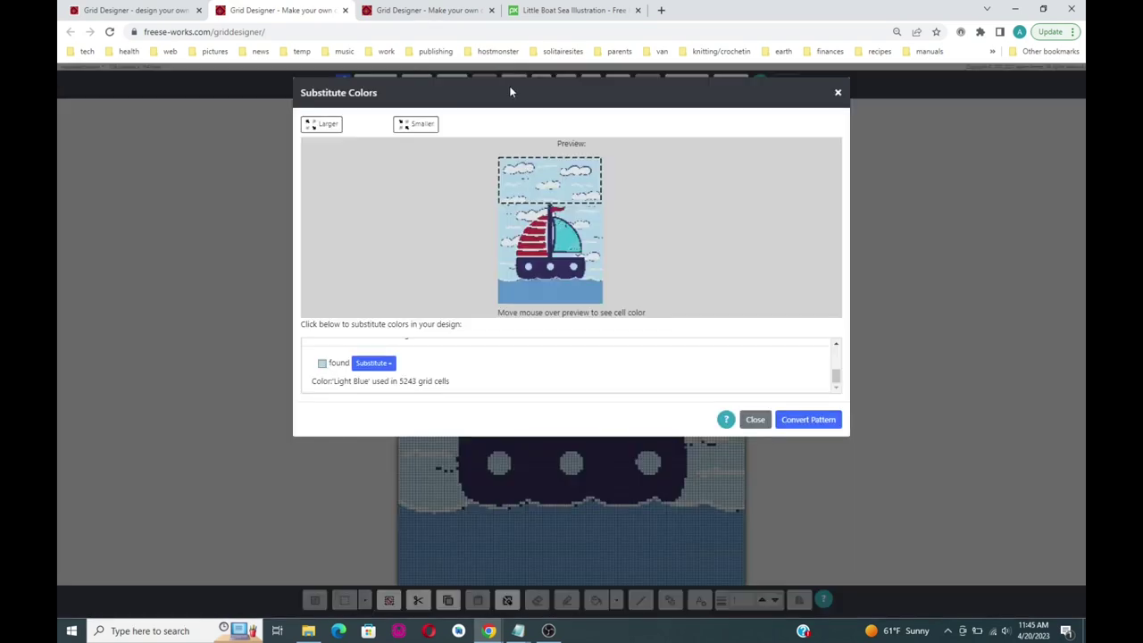
pyautogui.moveTo(500, 162)
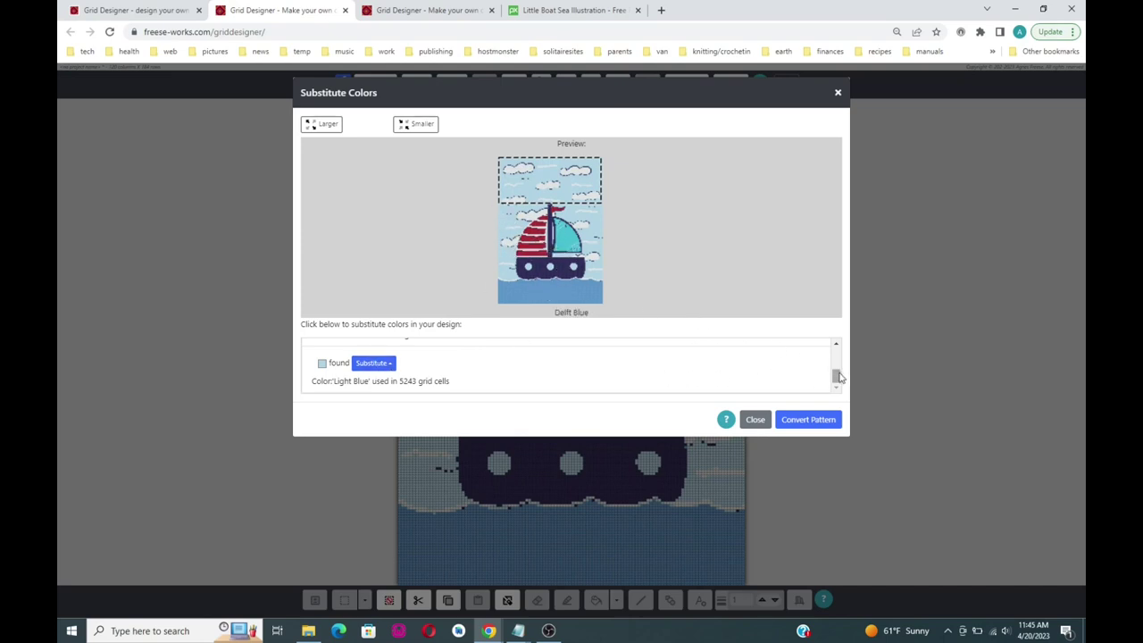
pyautogui.moveTo(837, 375); pyautogui.dragTo(838, 354)
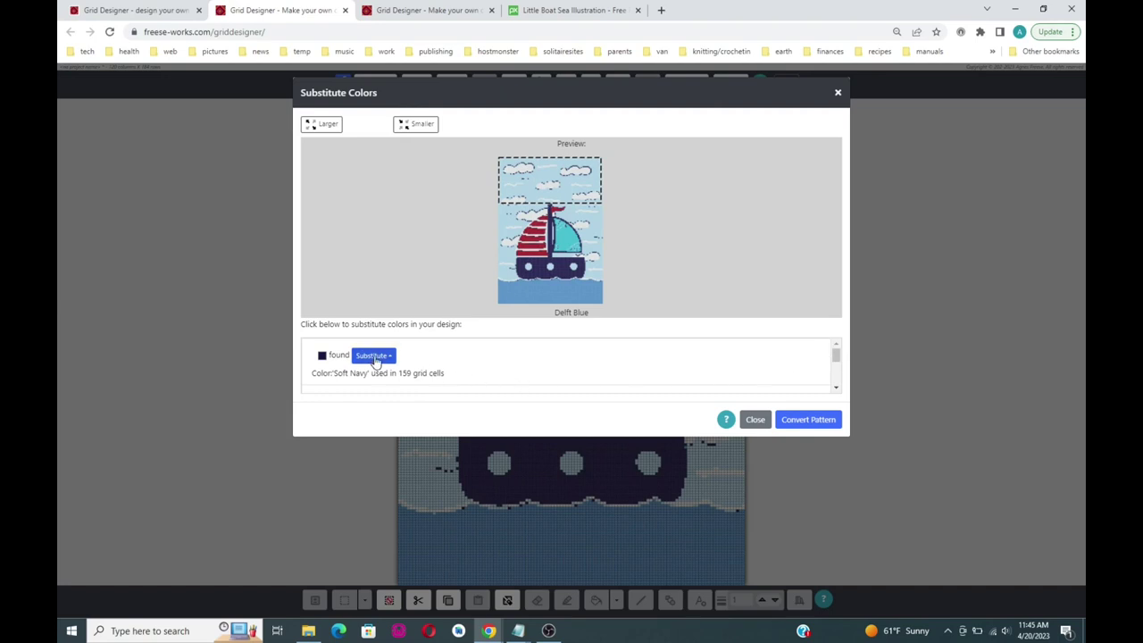
pyautogui.click(375, 359)
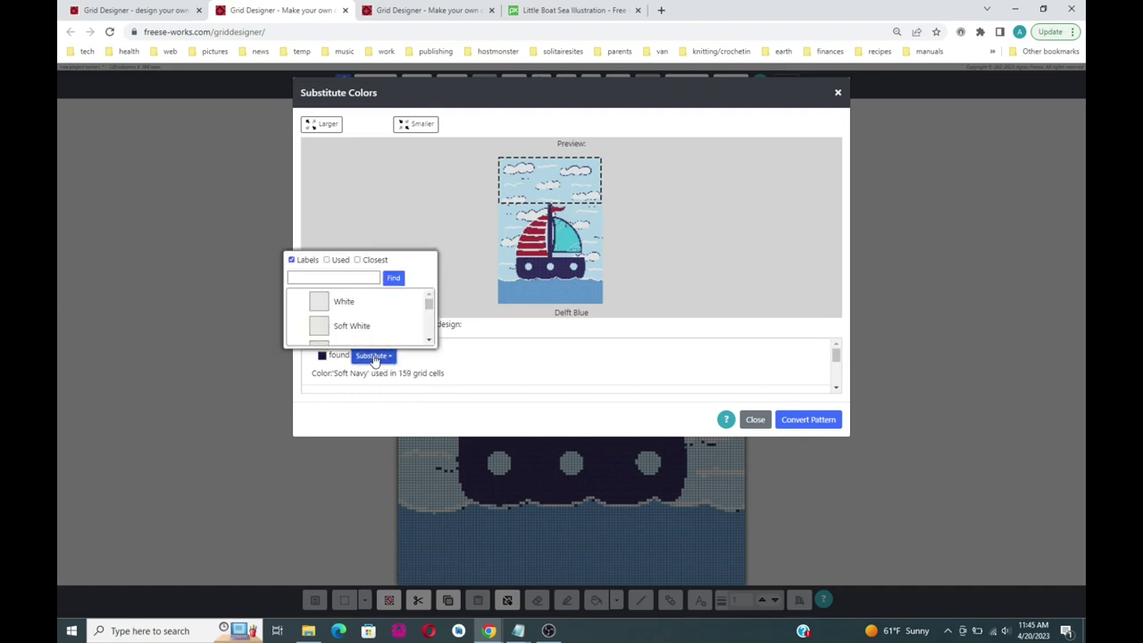
pyautogui.click(322, 279)
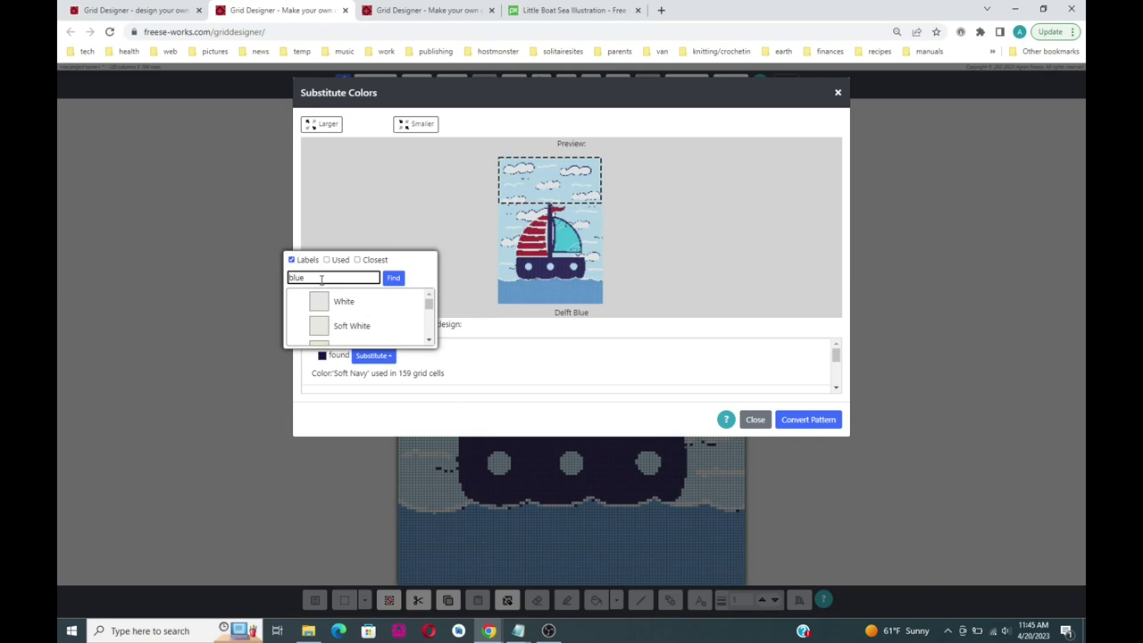
pyautogui.click(393, 278)
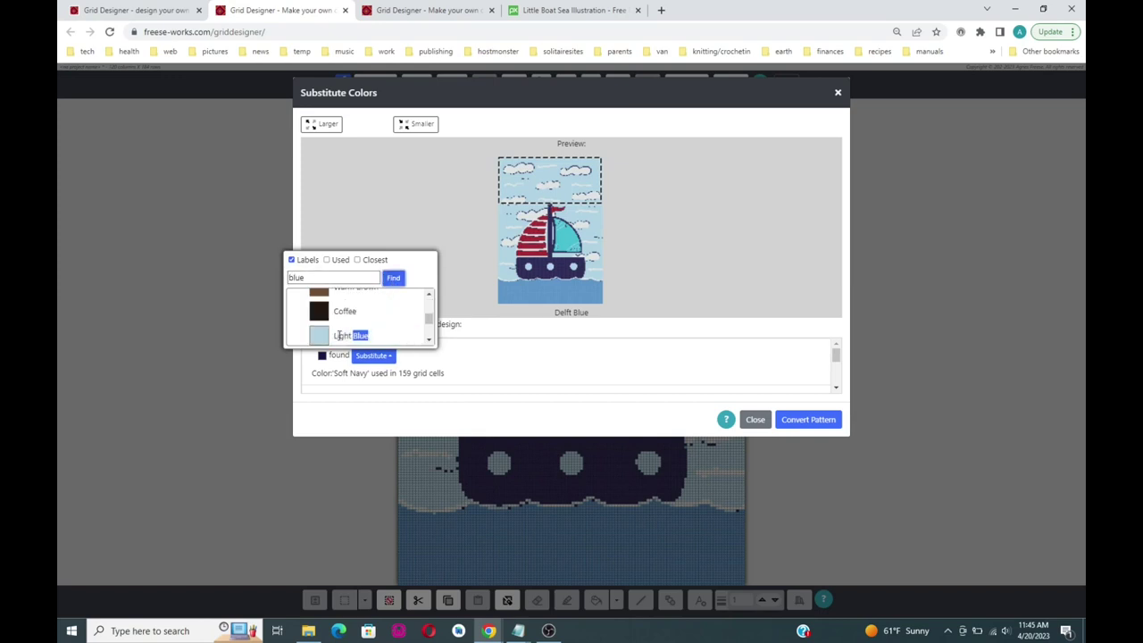
pyautogui.click(318, 338)
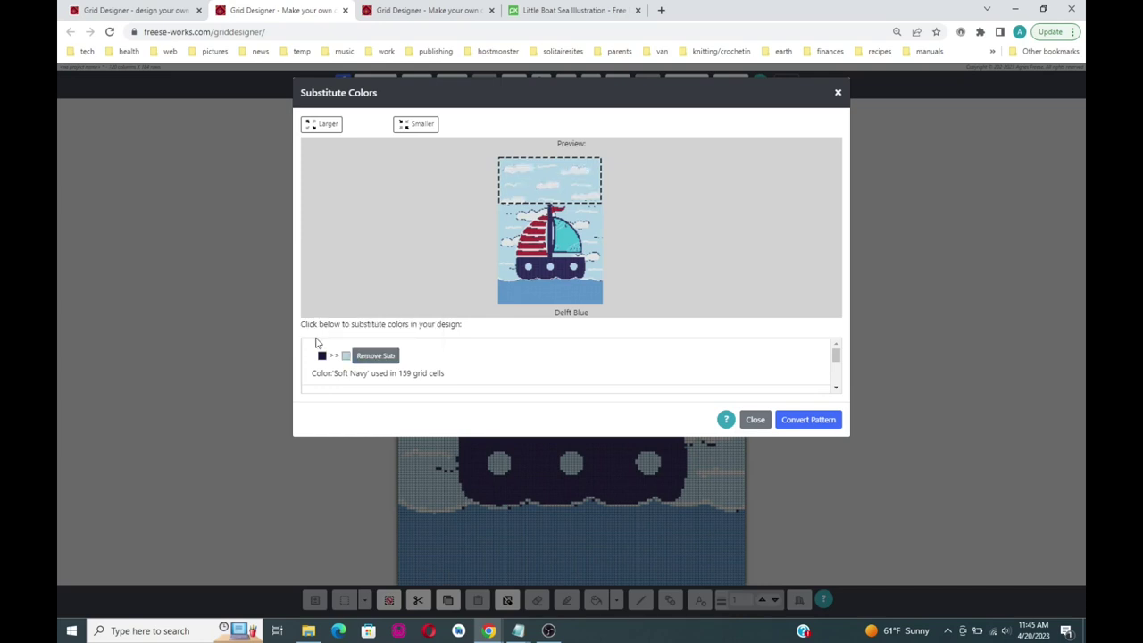
pyautogui.click(810, 423)
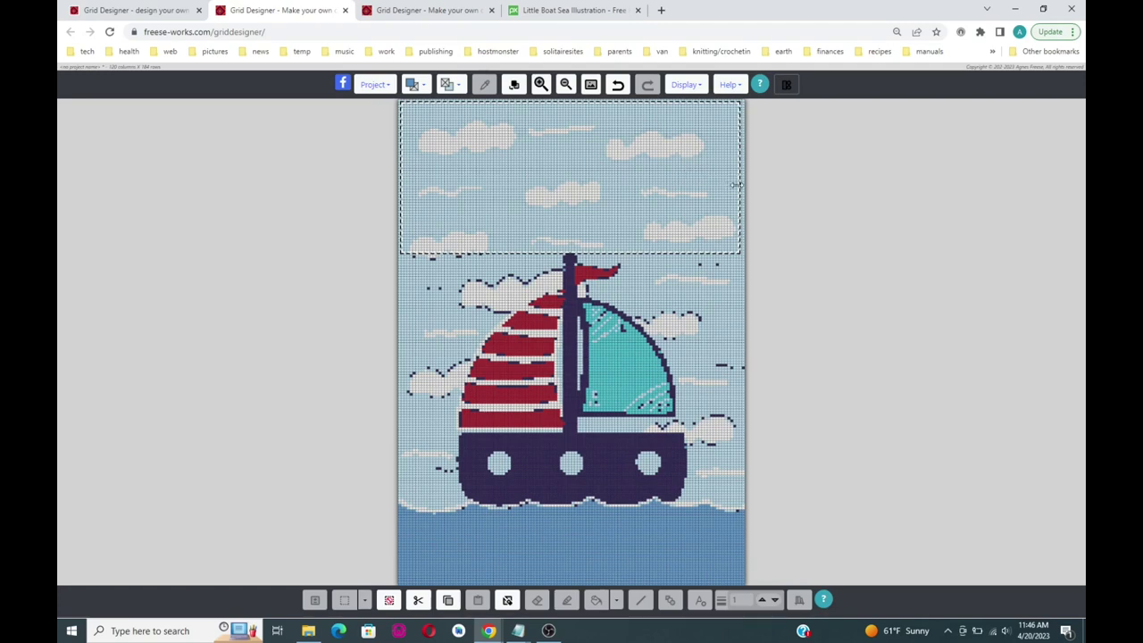
# Resize the selection to the sky left of the mast, extending it down over the cloud above the striped sail.
pyautogui.moveTo(737, 186); pyautogui.dragTo(561, 187)
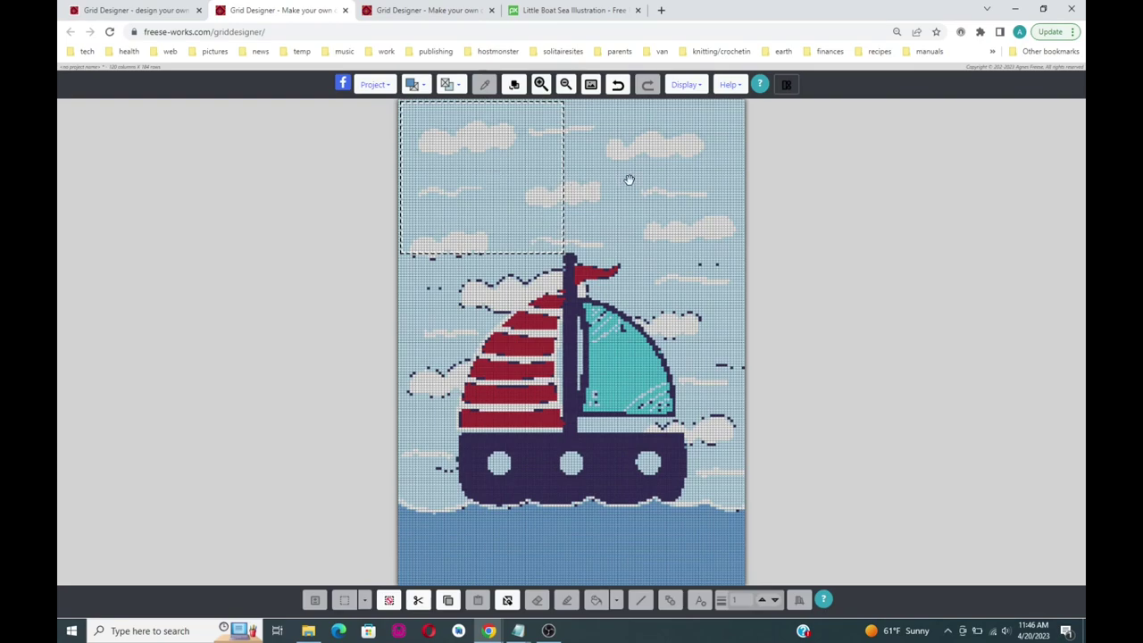
pyautogui.moveTo(629, 180)
pyautogui.mouseDown()
pyautogui.moveTo(643, 205)
pyautogui.moveTo(661, 192)
pyautogui.moveTo(634, 190)
pyautogui.mouseUp()
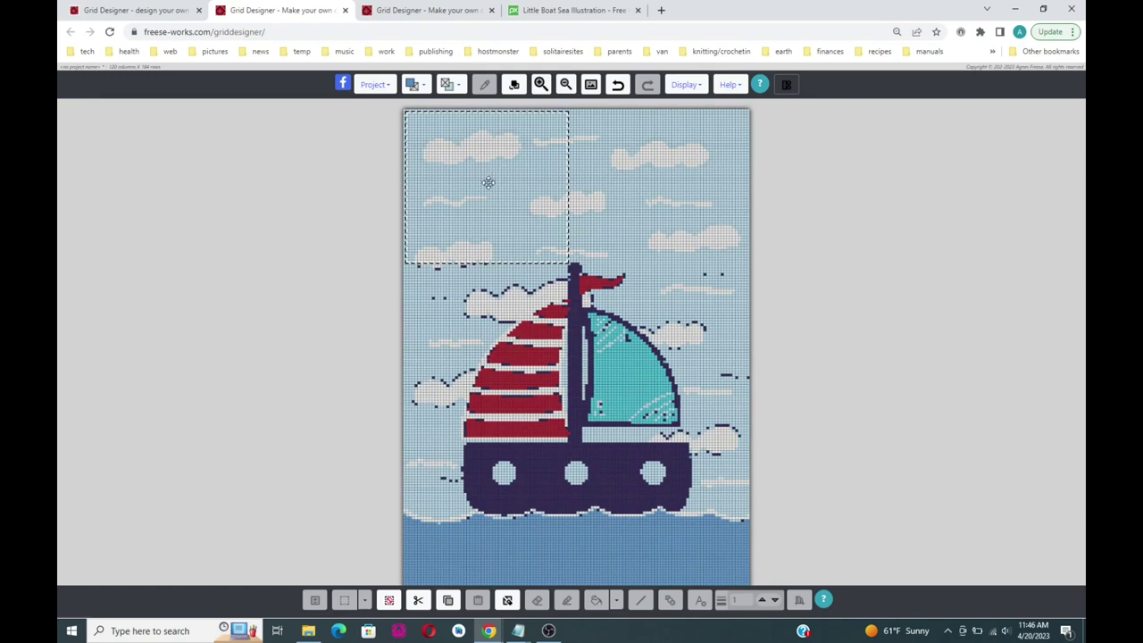
pyautogui.moveTo(488, 182)
pyautogui.mouseDown()
pyautogui.moveTo(490, 202)
pyautogui.moveTo(618, 199)
pyautogui.moveTo(489, 183)
pyautogui.mouseUp()
pyautogui.moveTo(504, 263); pyautogui.dragTo(503, 299)
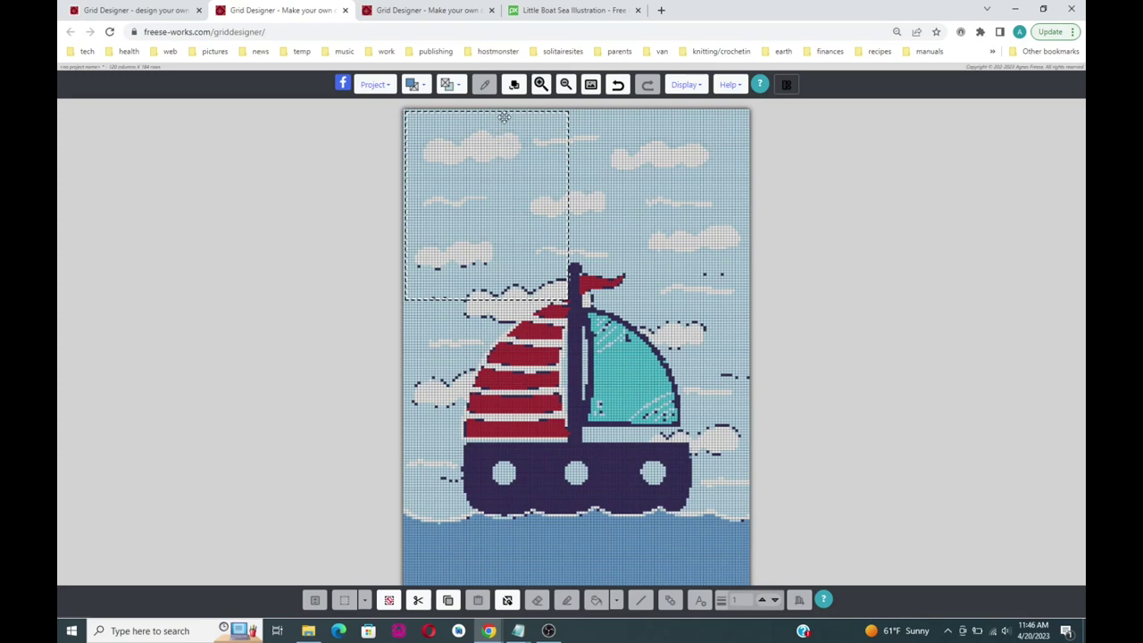
# Replace Soft Navy with Light Blue in the selection, hiding labels and listing only used colors, and convert the pattern.
pyautogui.click(515, 84)
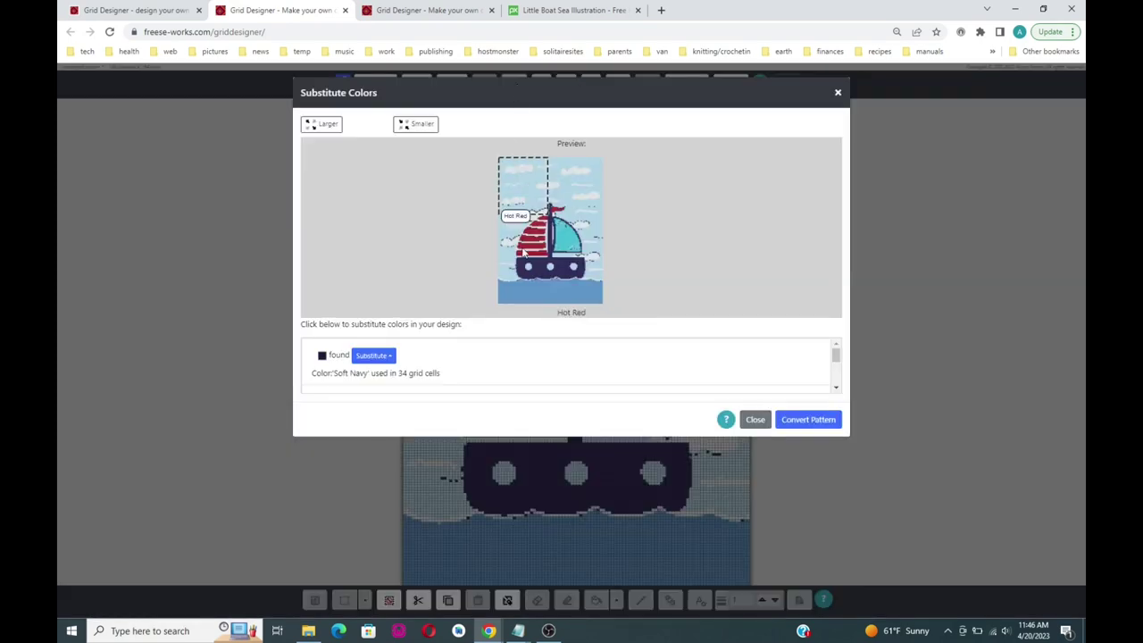
pyautogui.click(369, 356)
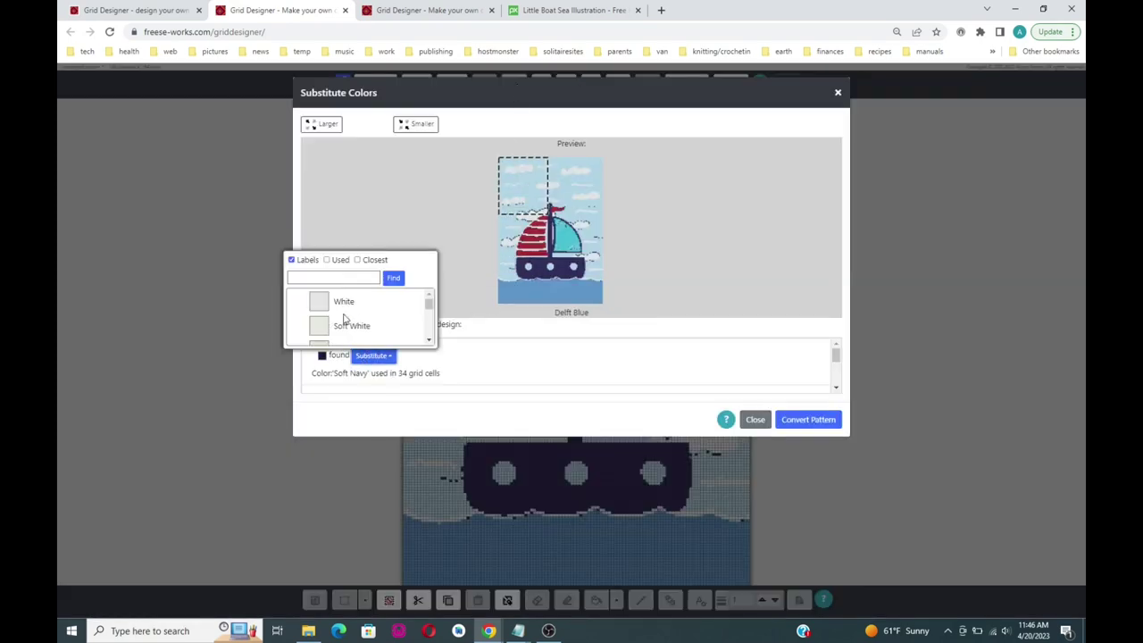
pyautogui.click(292, 261)
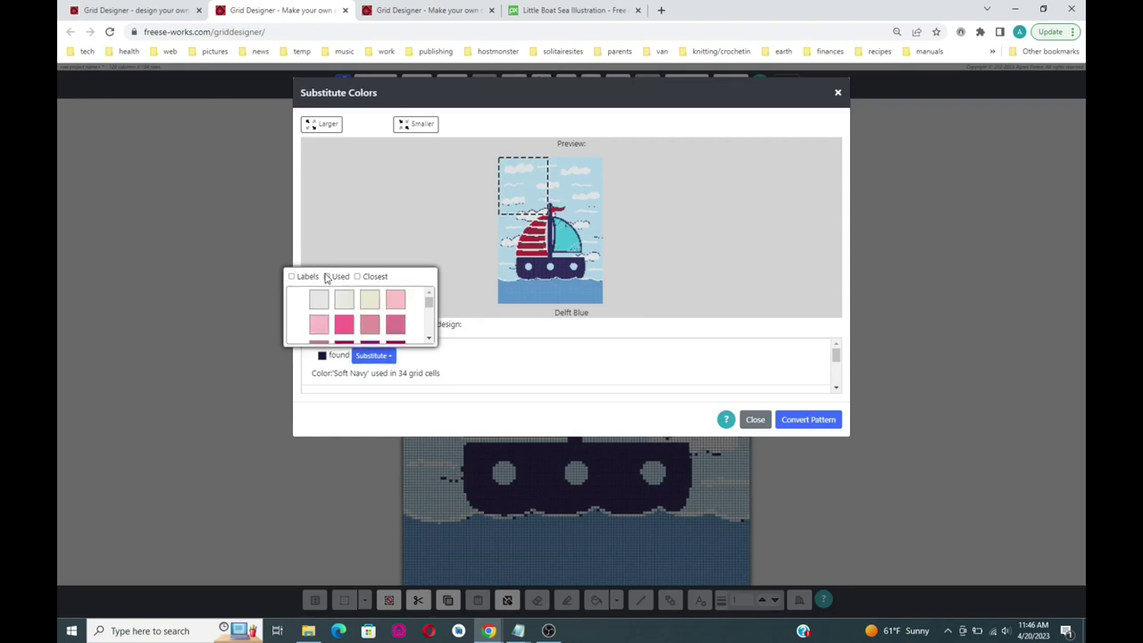
pyautogui.click(326, 277)
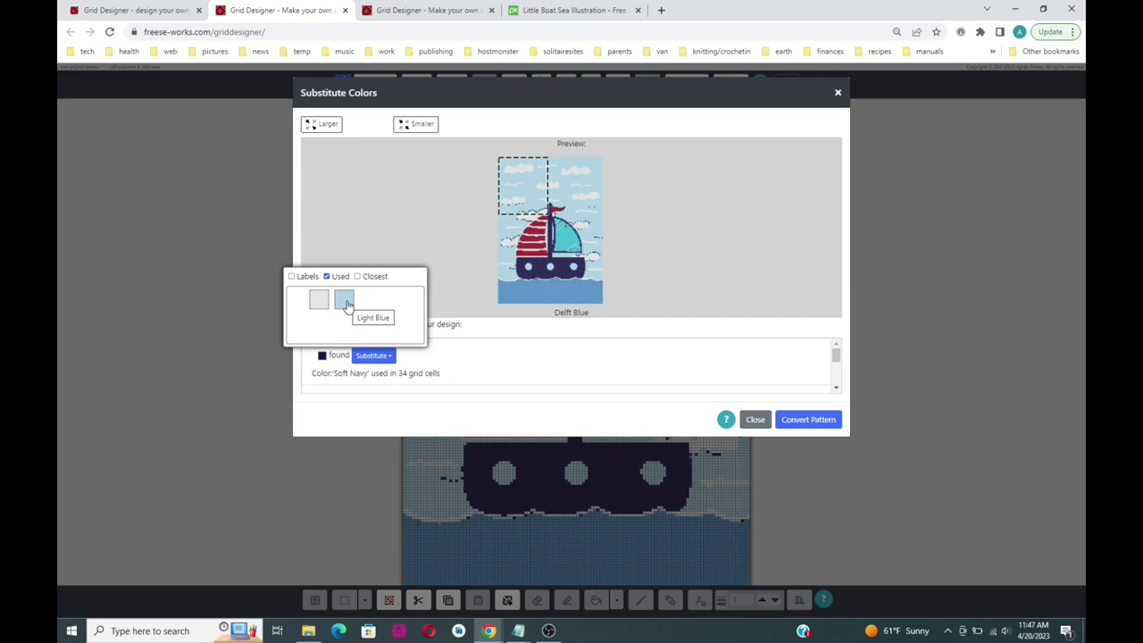
pyautogui.click(345, 301)
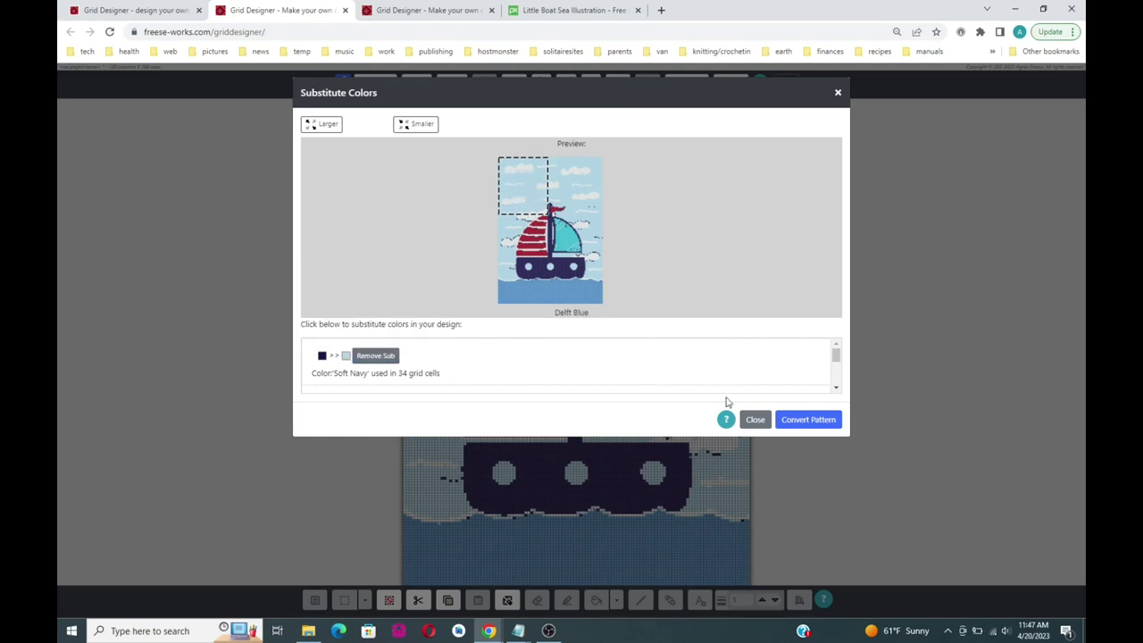
pyautogui.click(816, 421)
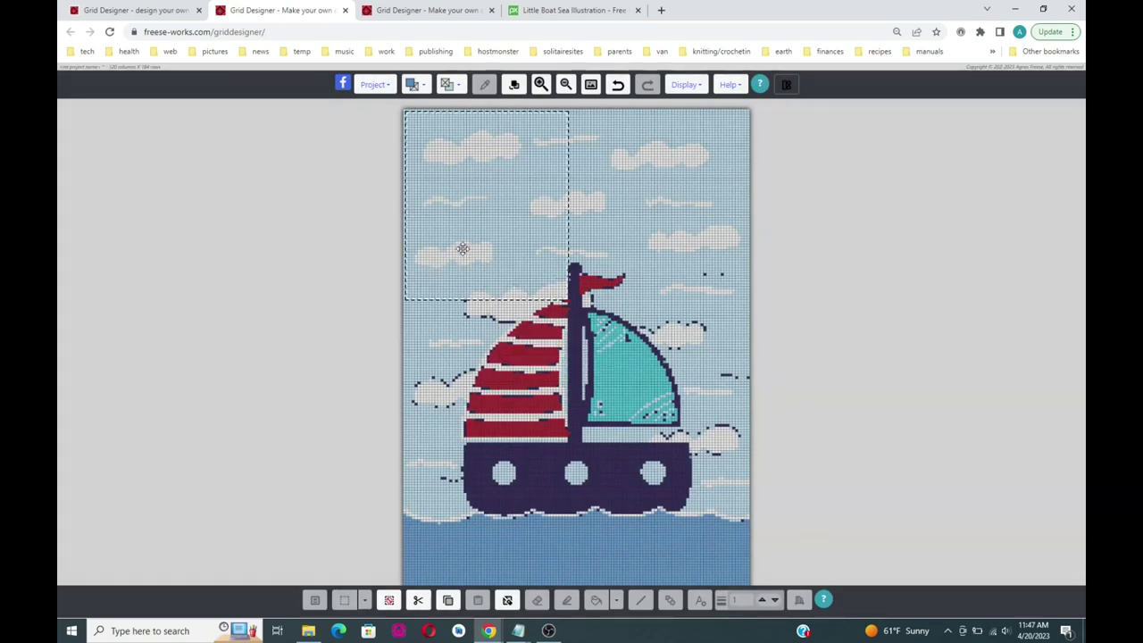
# Move and narrow the selection to the sky right of the flag, replace its Soft Navy with Light Blue, and convert the pattern.
pyautogui.moveTo(464, 250); pyautogui.dragTo(653, 256)
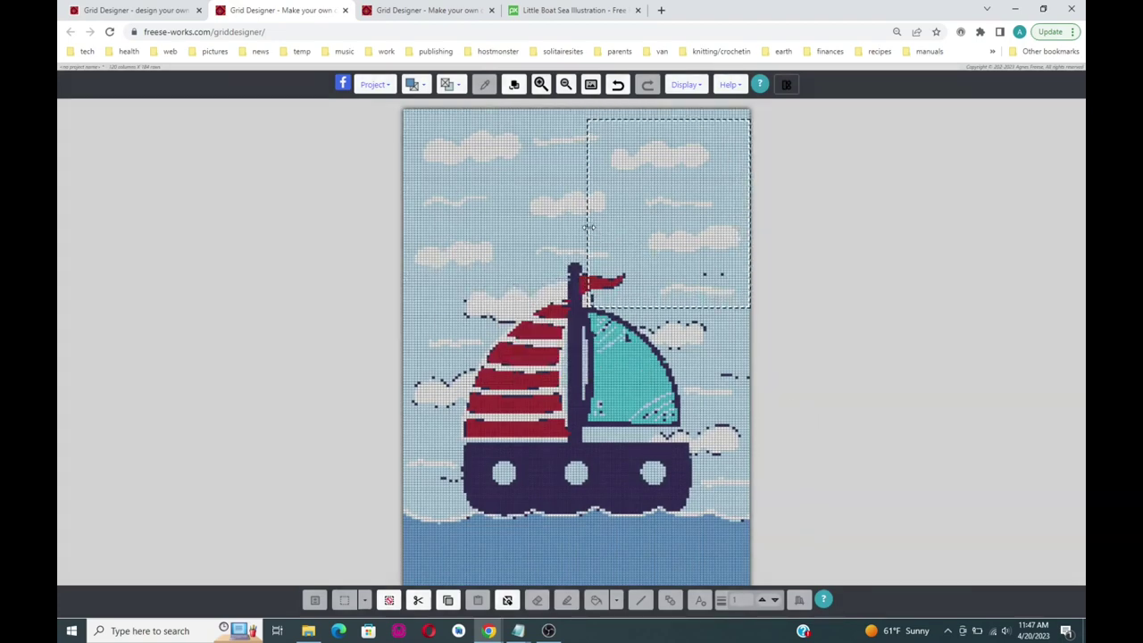
pyautogui.moveTo(590, 227); pyautogui.dragTo(662, 240)
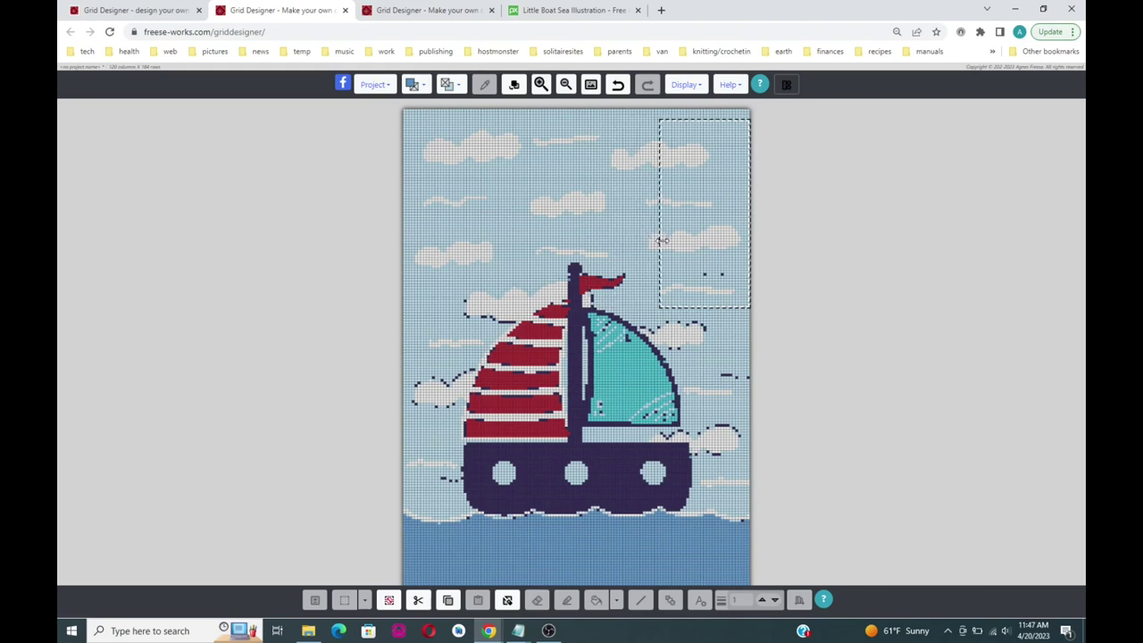
pyautogui.moveTo(674, 235); pyautogui.dragTo(665, 261)
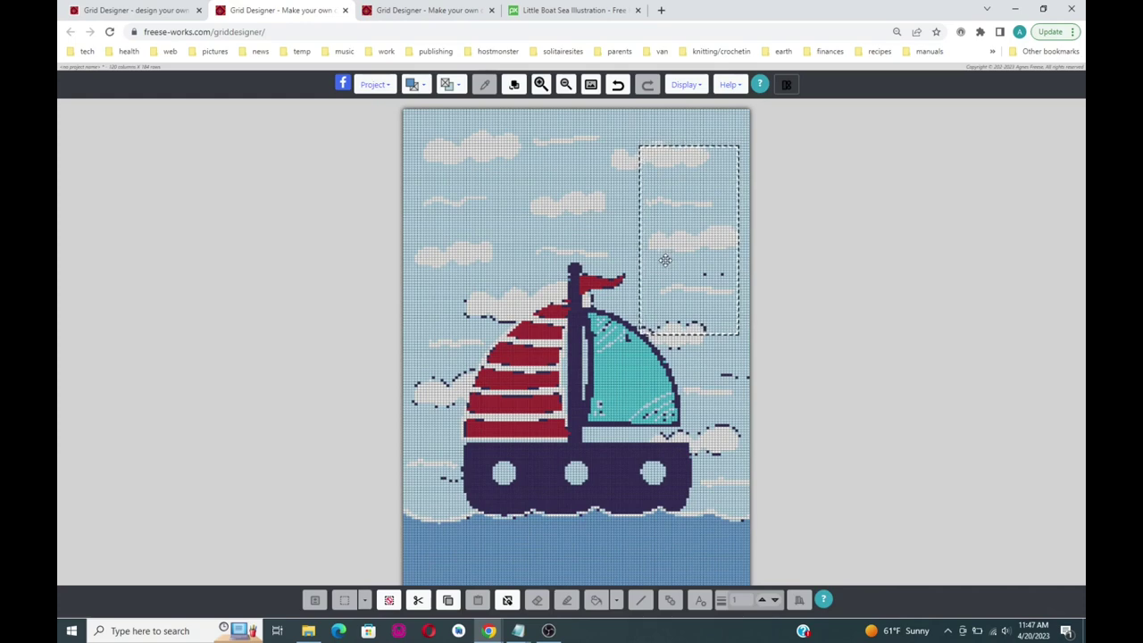
pyautogui.click(514, 85)
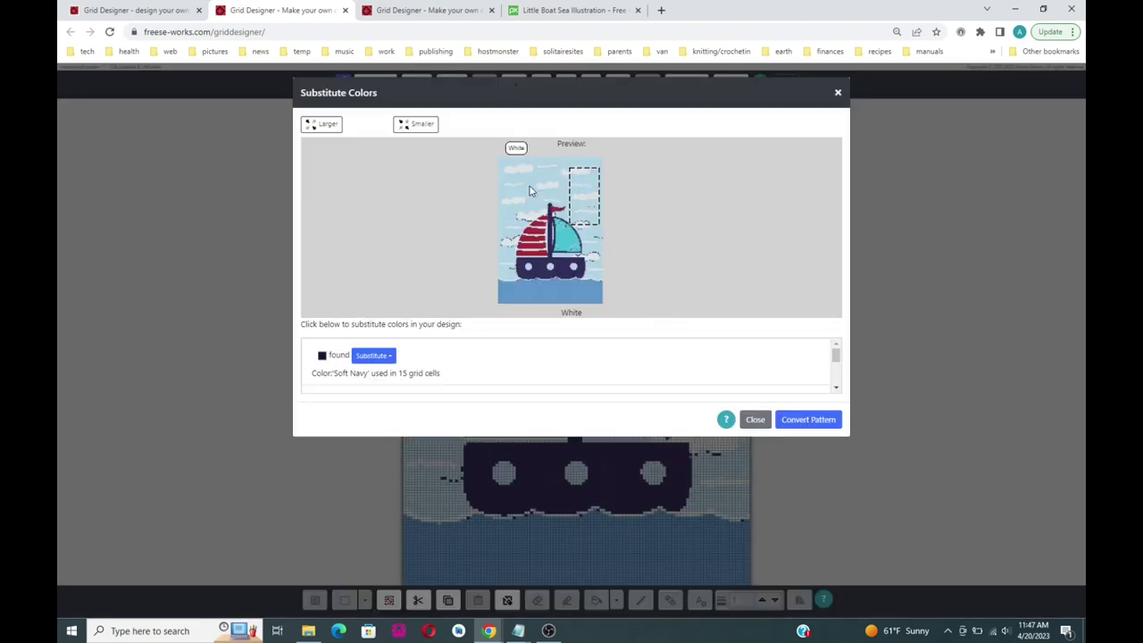
pyautogui.click(375, 357)
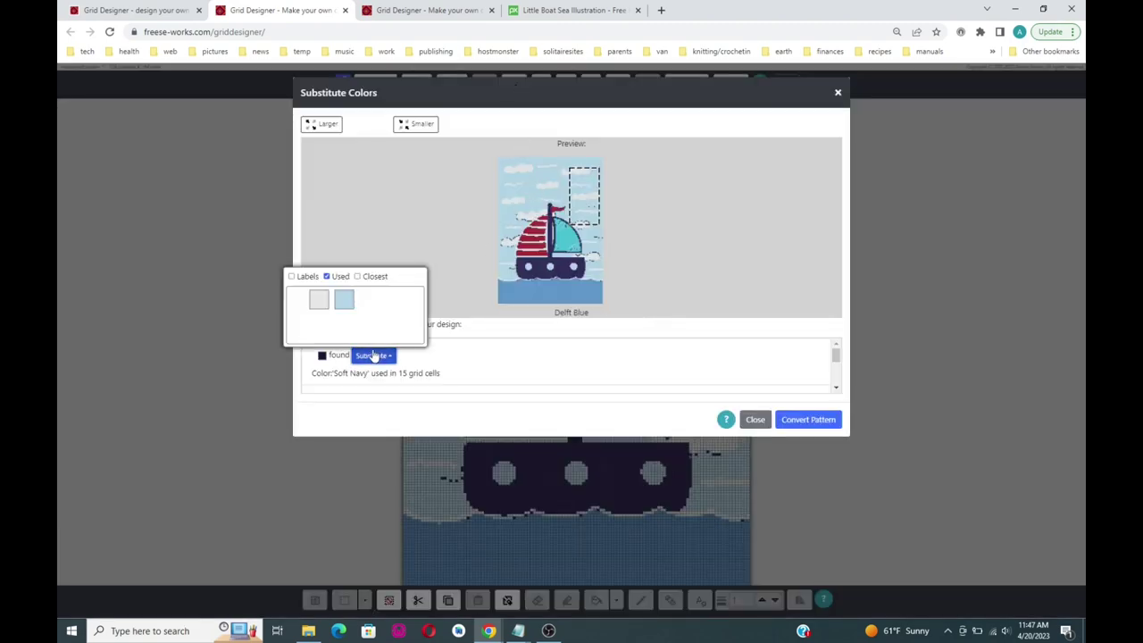
pyautogui.click(347, 303)
pyautogui.click(817, 420)
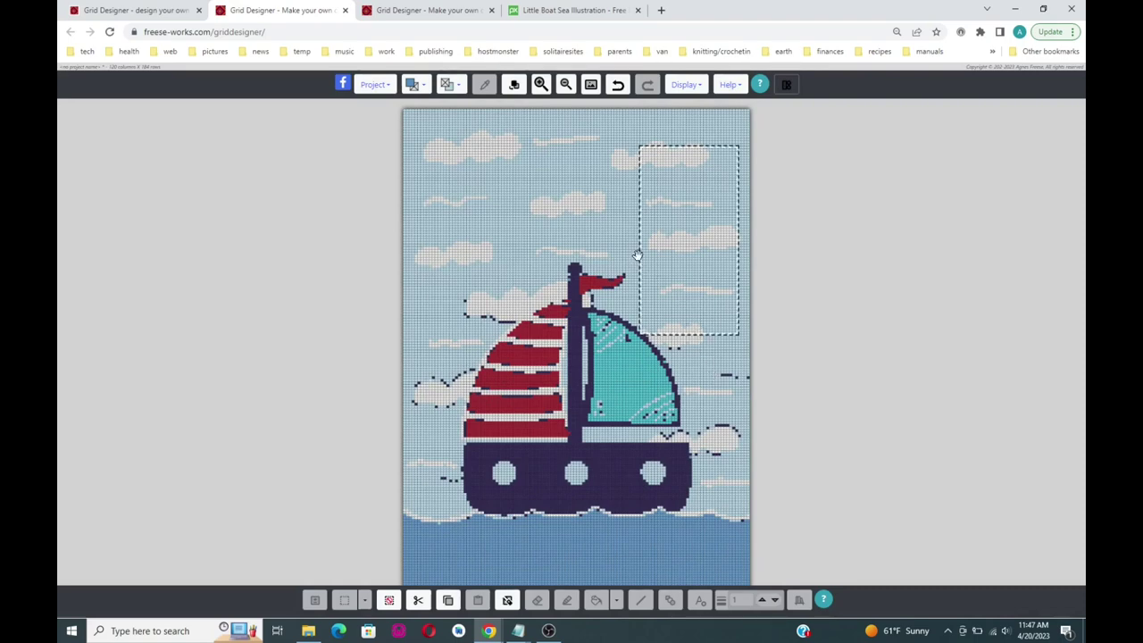
# Shift the selection to the sky along the chart's right edge, substitute Light Blue for Soft Navy there, and convert the pattern.
pyautogui.moveTo(640, 256); pyautogui.dragTo(727, 290)
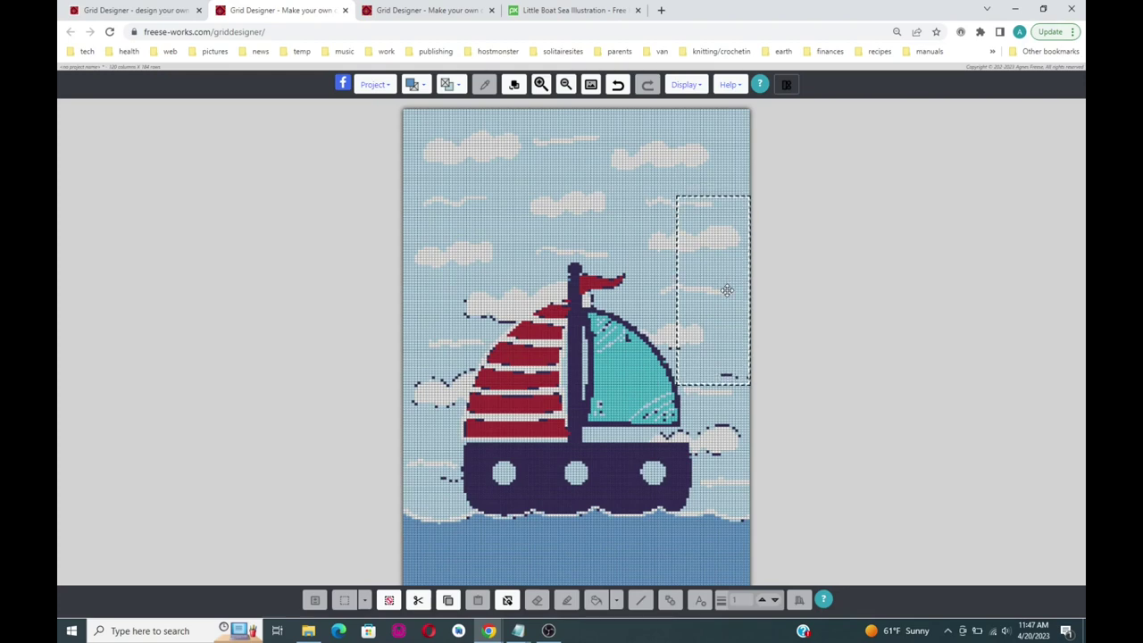
pyautogui.click(513, 85)
pyautogui.click(373, 355)
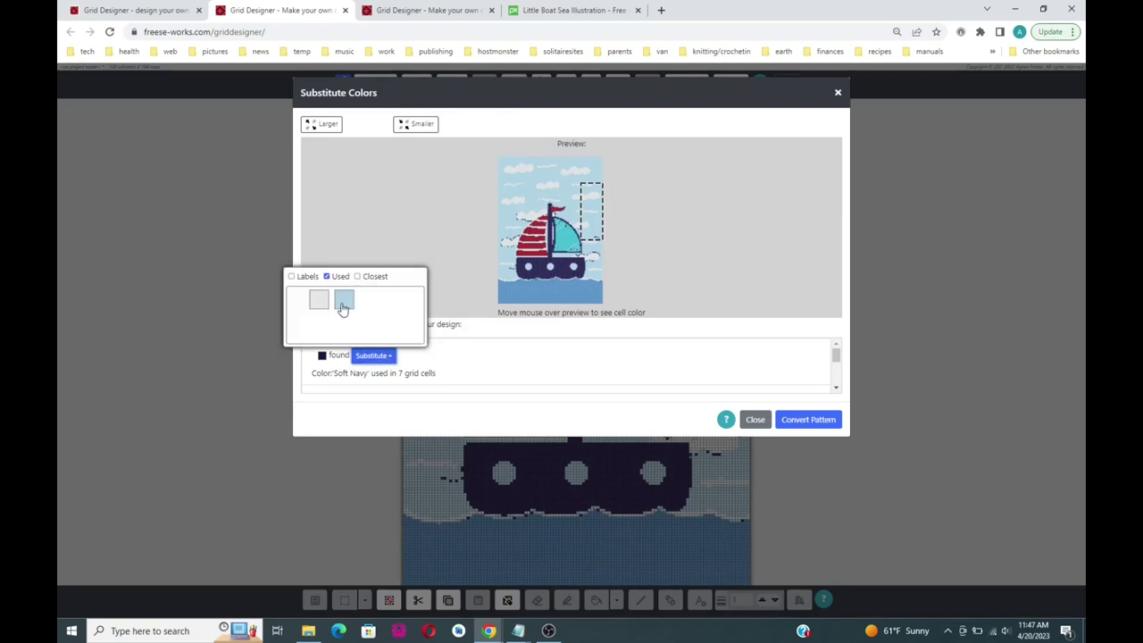
pyautogui.click(343, 304)
pyautogui.click(808, 419)
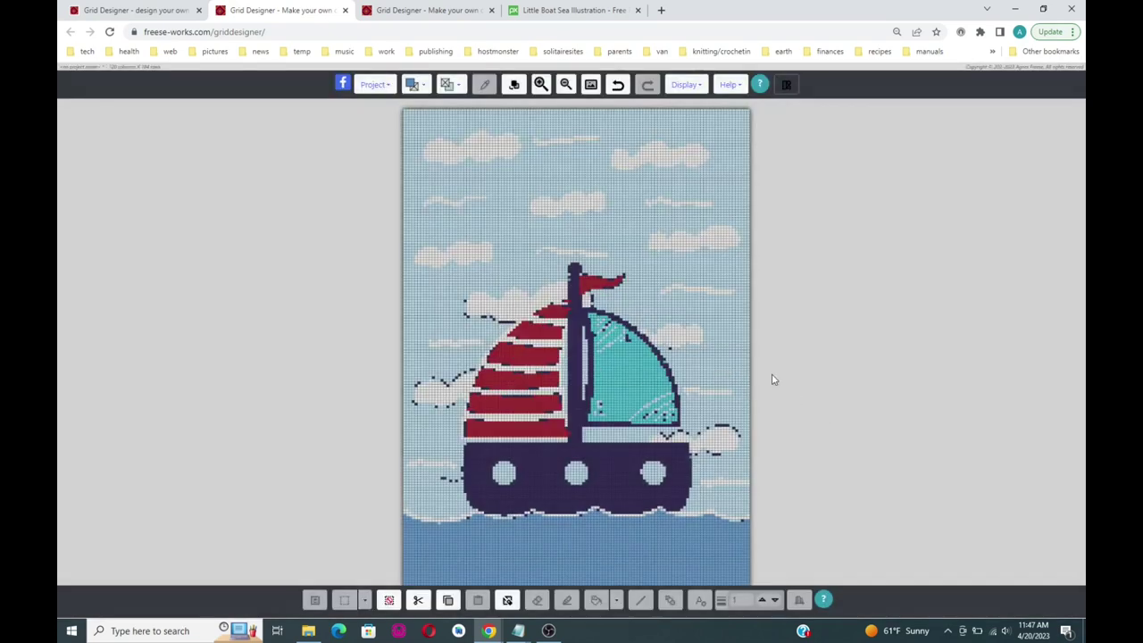
# Move the selection to the sky and clouds above and right of the turquoise sail, replace its Soft Navy with Light Blue, and convert the pattern.
pyautogui.moveTo(695, 331); pyautogui.dragTo(682, 301)
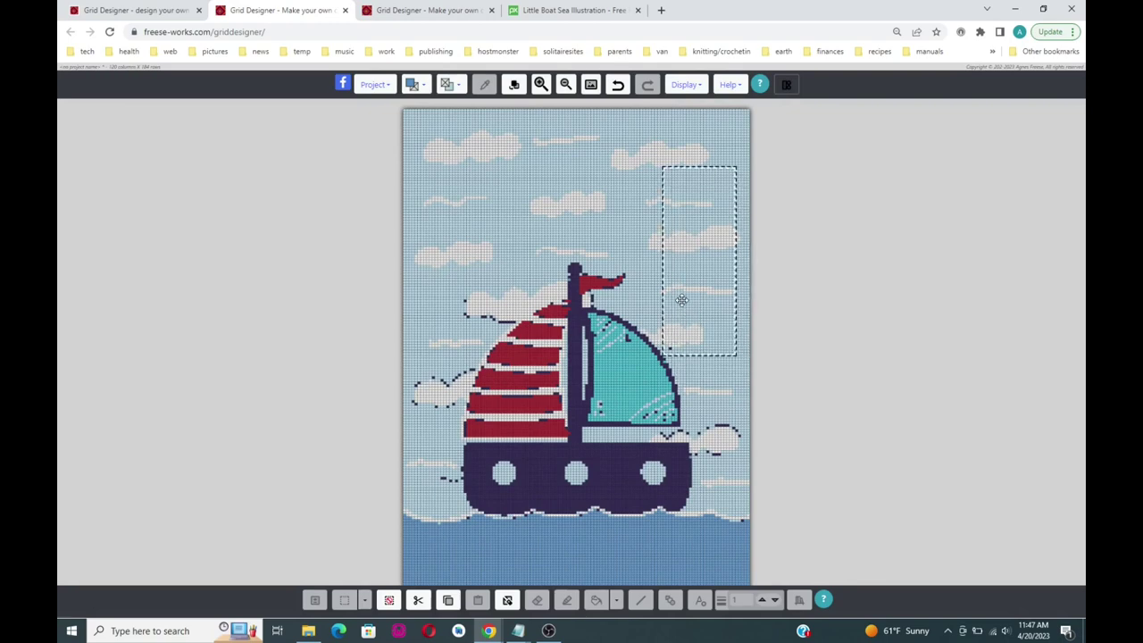
pyautogui.click(513, 84)
pyautogui.click(390, 354)
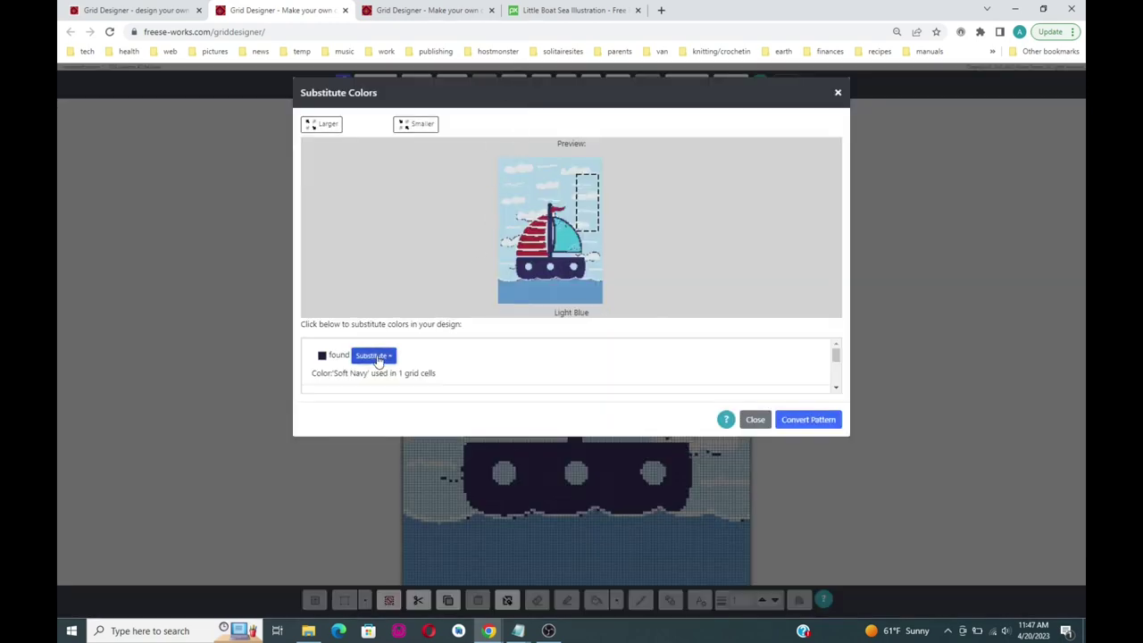
pyautogui.click(347, 300)
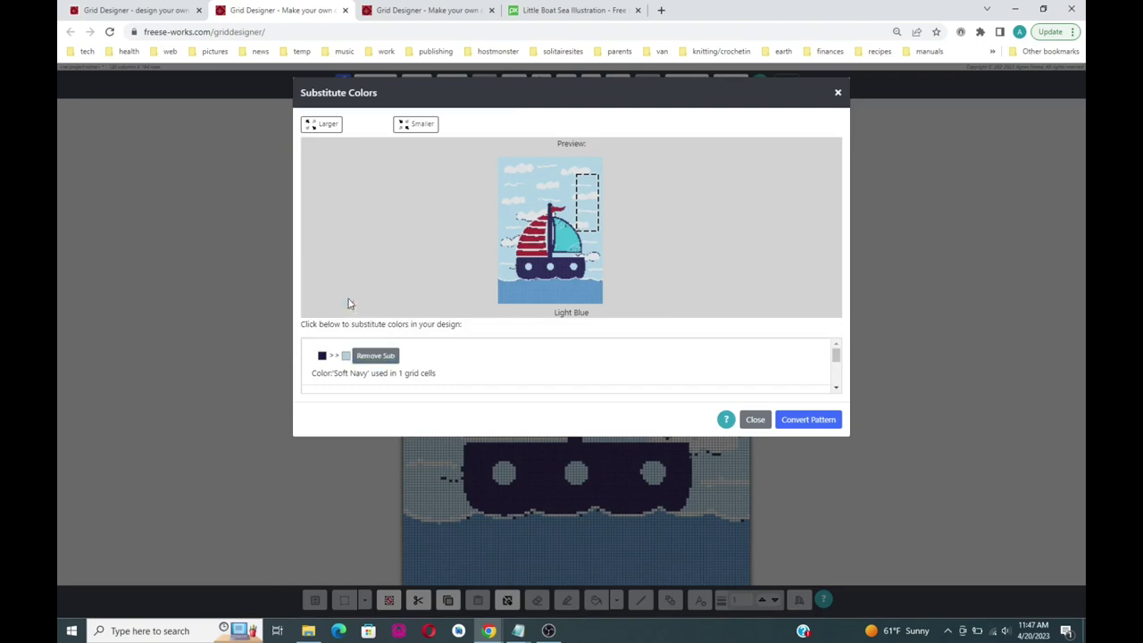
pyautogui.click(791, 428)
# Fit the selection to the chart's right edge beside the turquoise sail, down over the lowest cloud, substitute Light Blue for Soft Navy, and convert.
pyautogui.moveTo(699, 291); pyautogui.dragTo(690, 373)
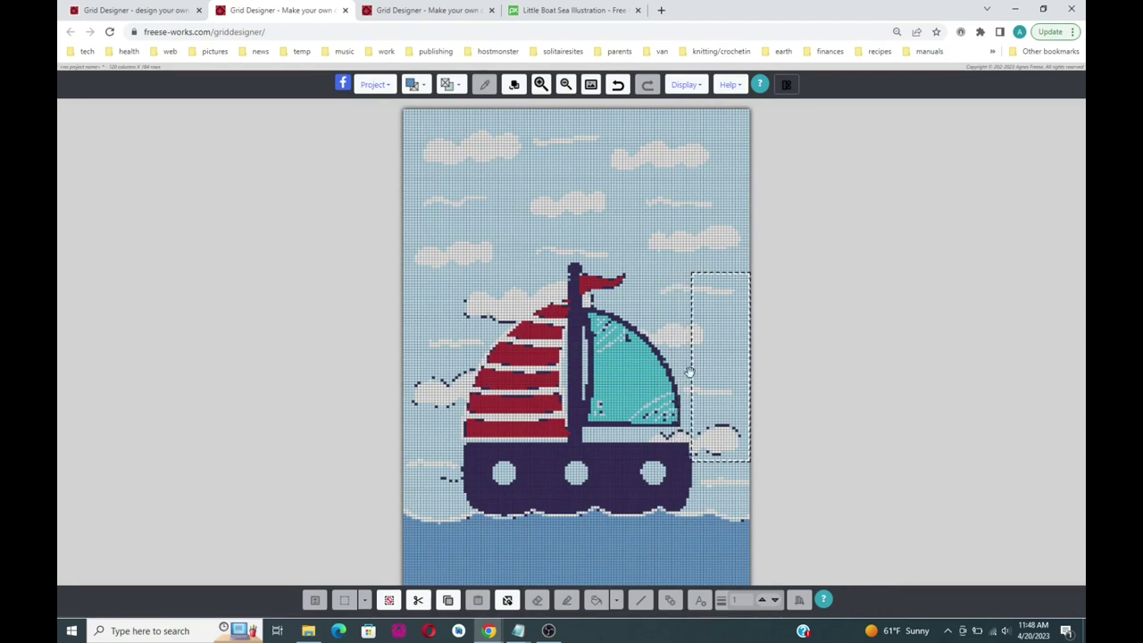
pyautogui.click(513, 85)
pyautogui.click(373, 357)
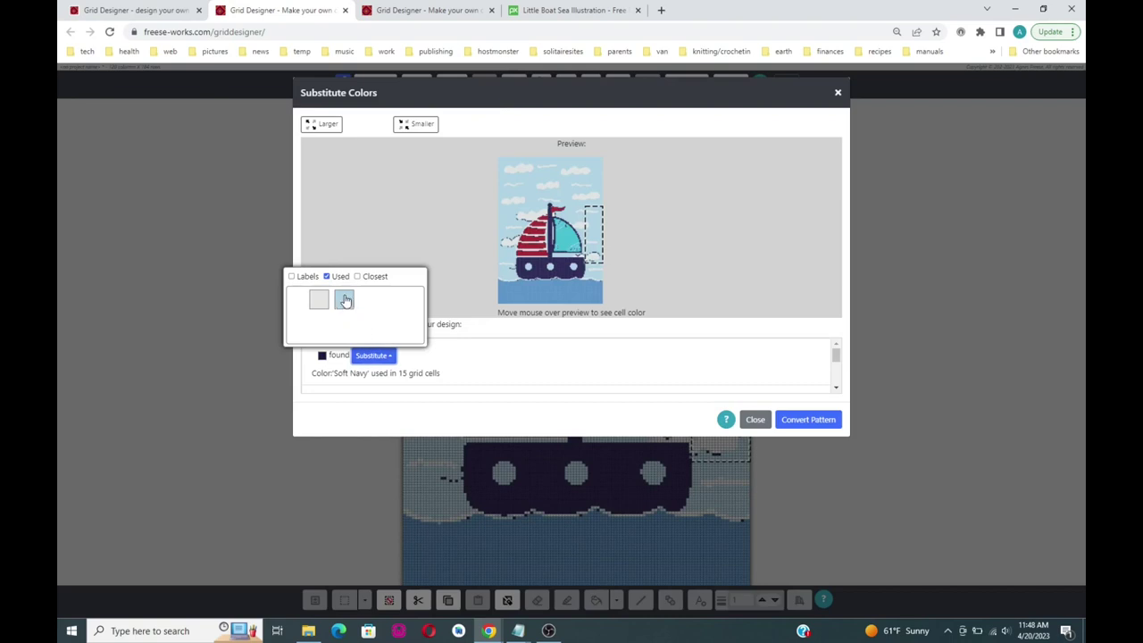
pyautogui.click(346, 300)
pyautogui.click(795, 420)
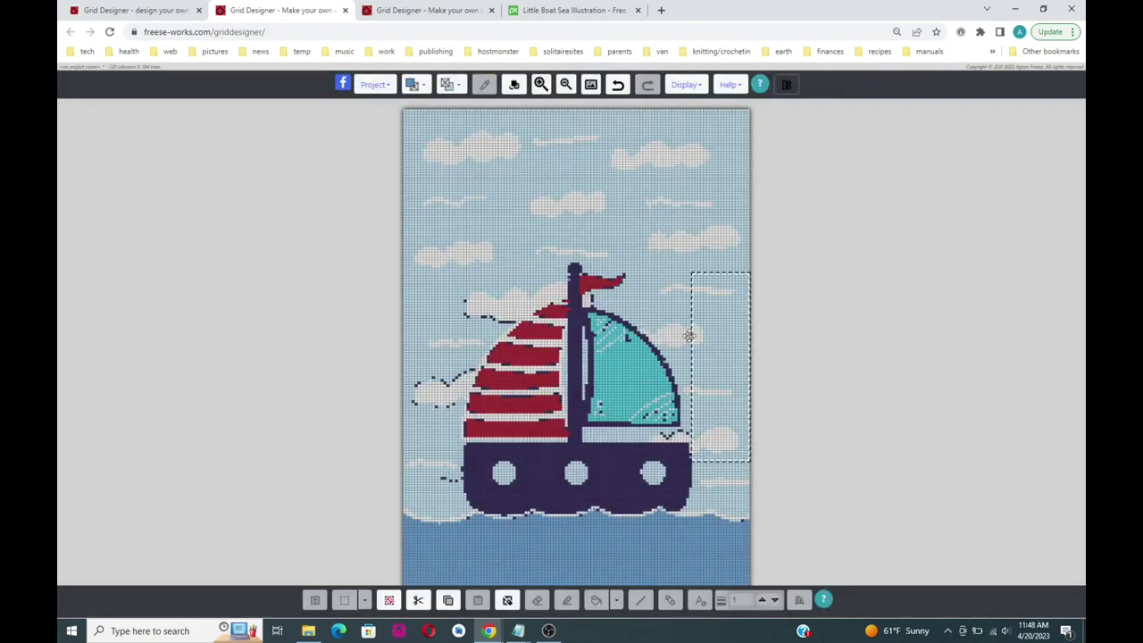
# Move the selection to the chart's left edge beside the striped sail, replace Soft Navy with Light Blue there, and convert the pattern.
pyautogui.moveTo(689, 336); pyautogui.dragTo(423, 380)
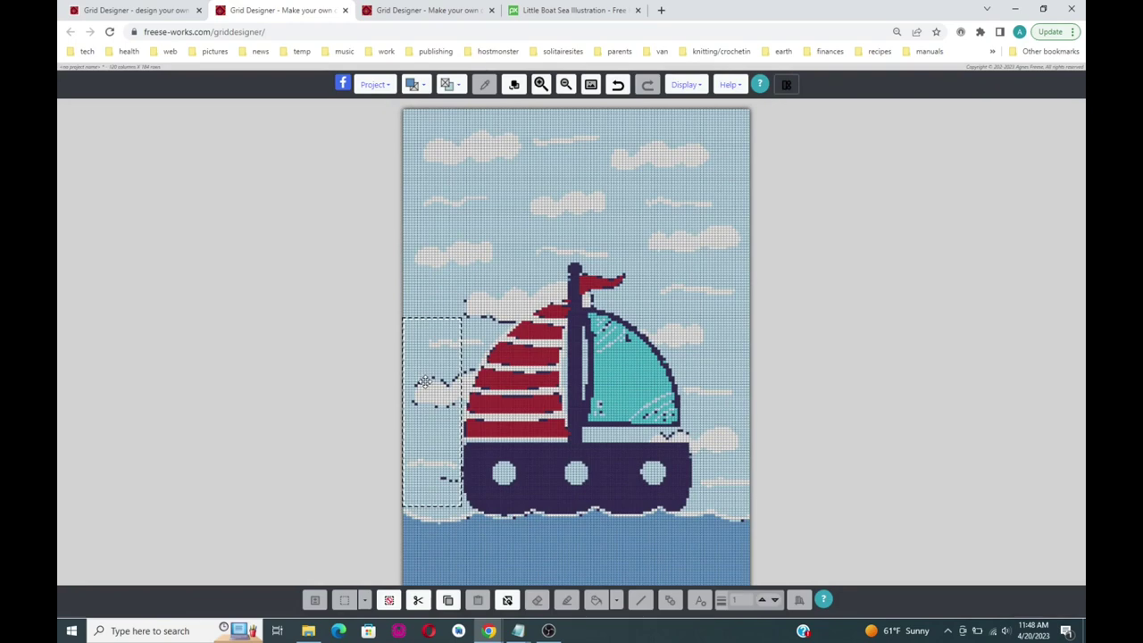
pyautogui.click(514, 84)
pyautogui.click(375, 356)
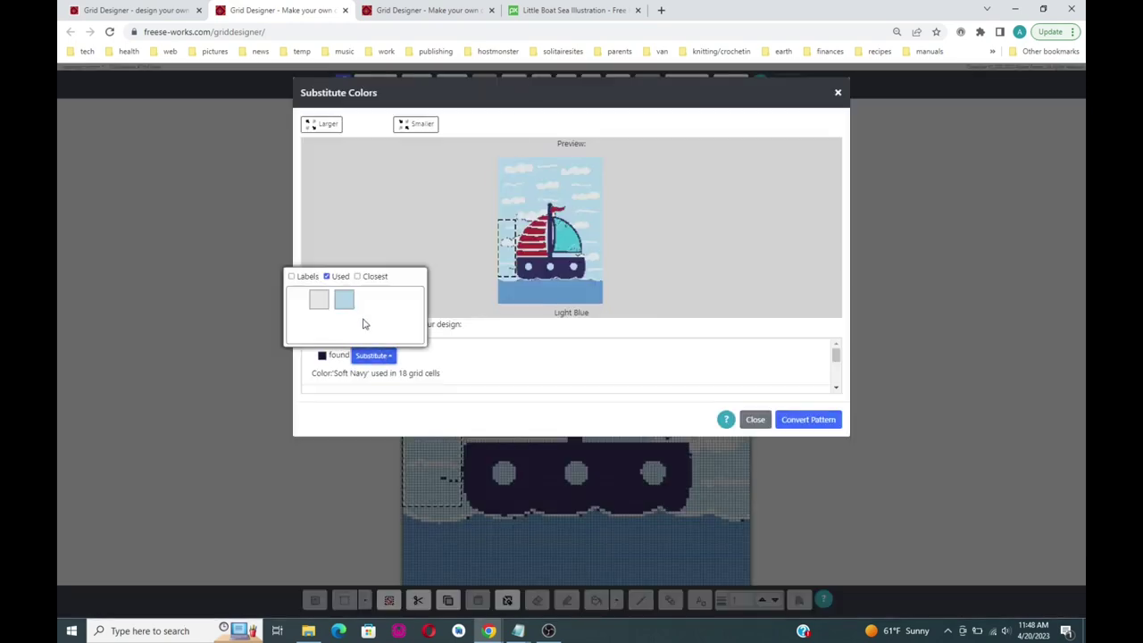
pyautogui.click(347, 305)
pyautogui.click(809, 419)
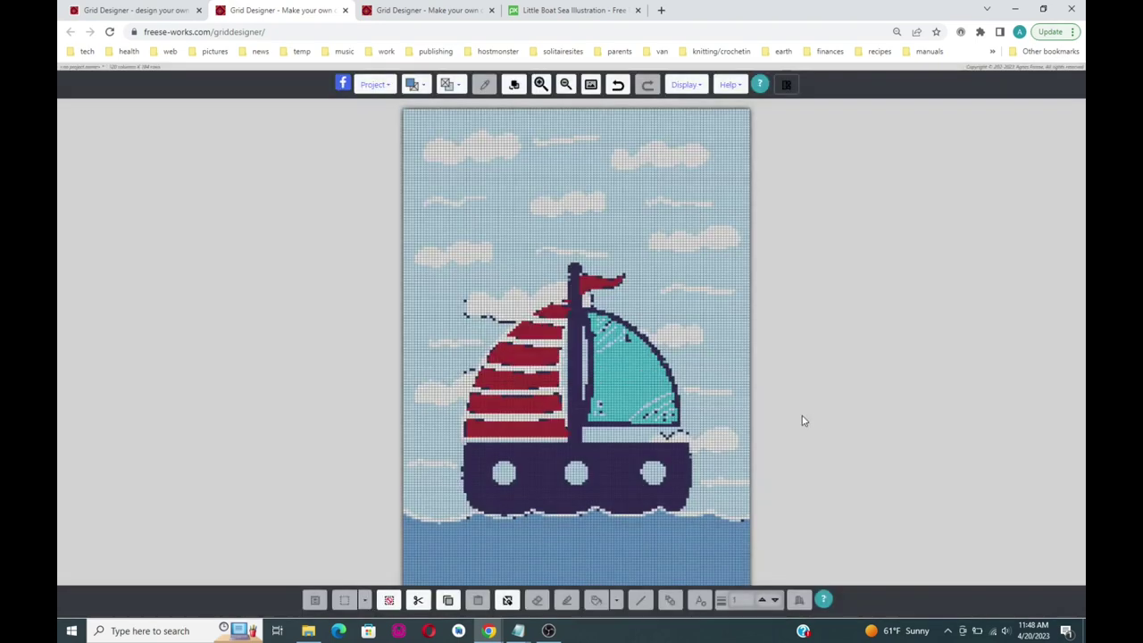
# Shift the selection to the sky up and left of the striped sail, substitute Light Blue for Soft Navy, and convert the pattern.
pyautogui.moveTo(458, 287); pyautogui.dragTo(457, 250)
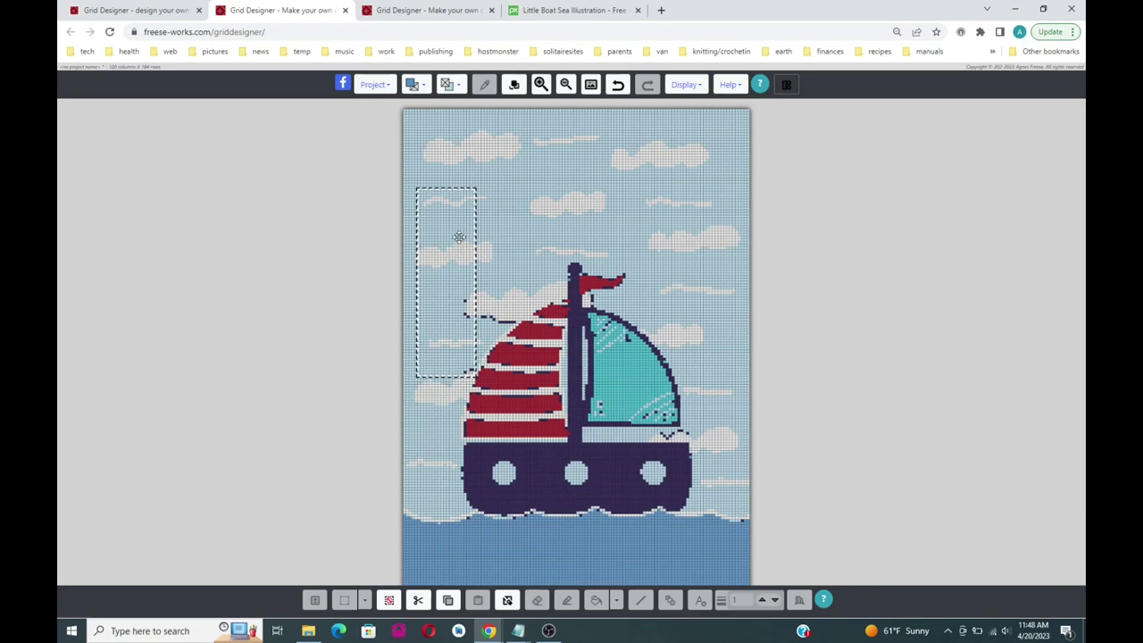
pyautogui.click(515, 85)
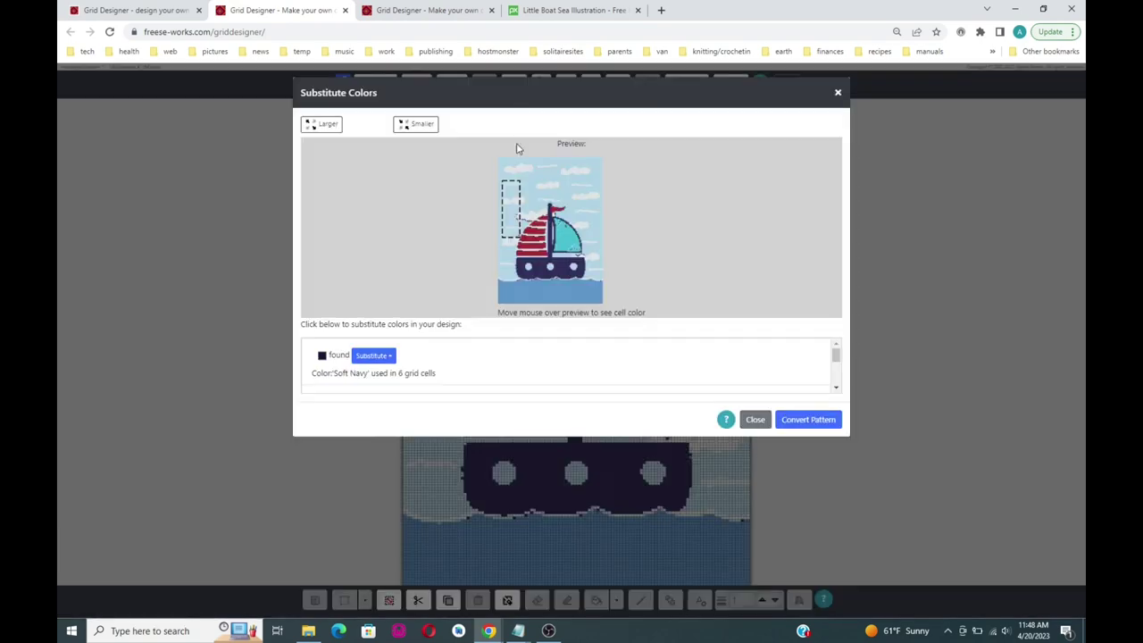
pyautogui.click(373, 356)
pyautogui.click(346, 302)
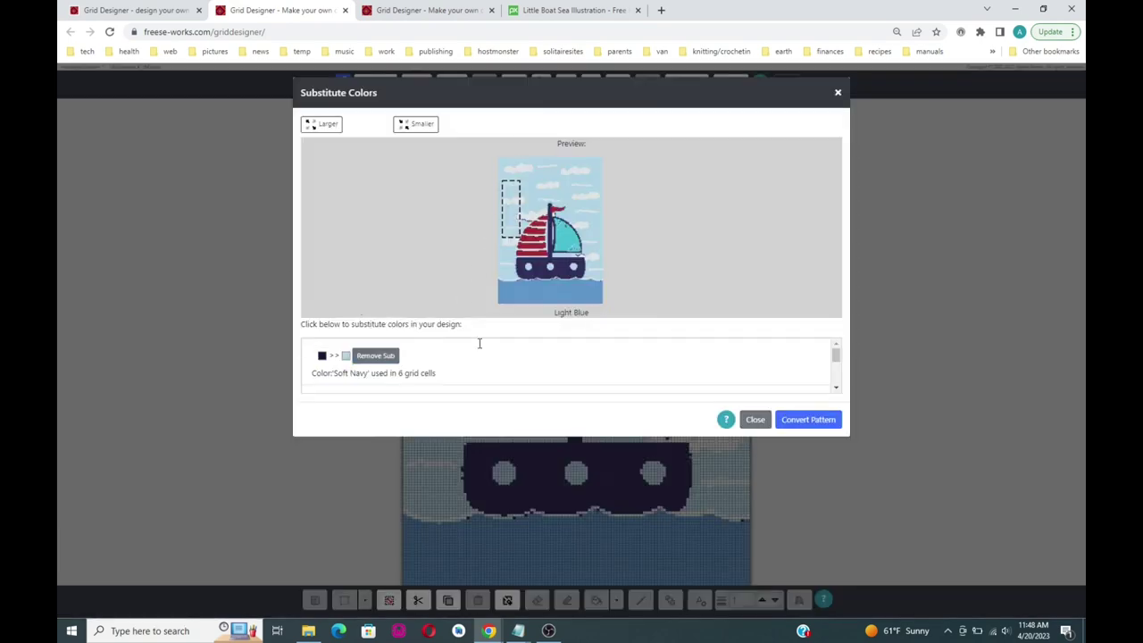
pyautogui.click(808, 420)
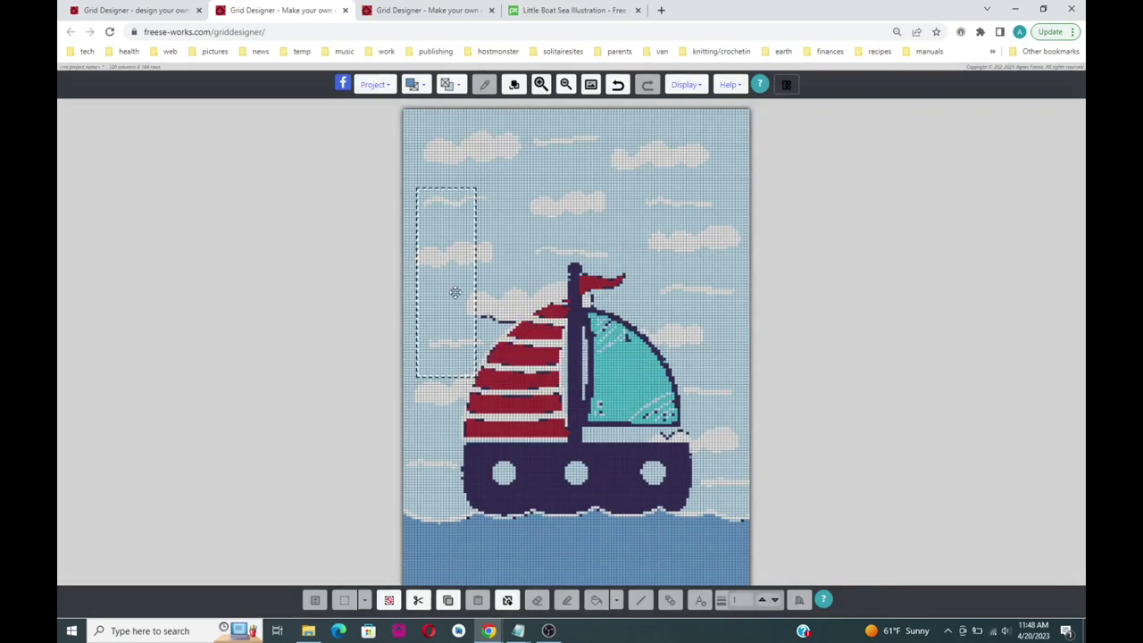
# Move the selection over the cloud directly above the striped sail's curve, replace its Soft Navy with Light Blue, and convert the pattern.
pyautogui.moveTo(456, 293); pyautogui.dragTo(500, 244)
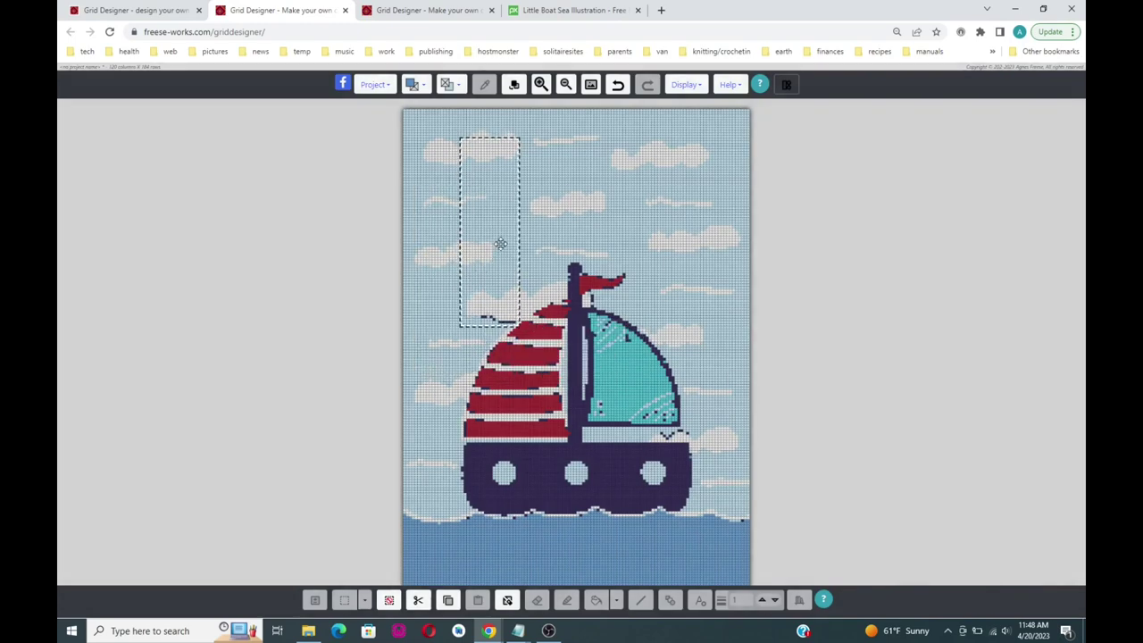
pyautogui.click(515, 85)
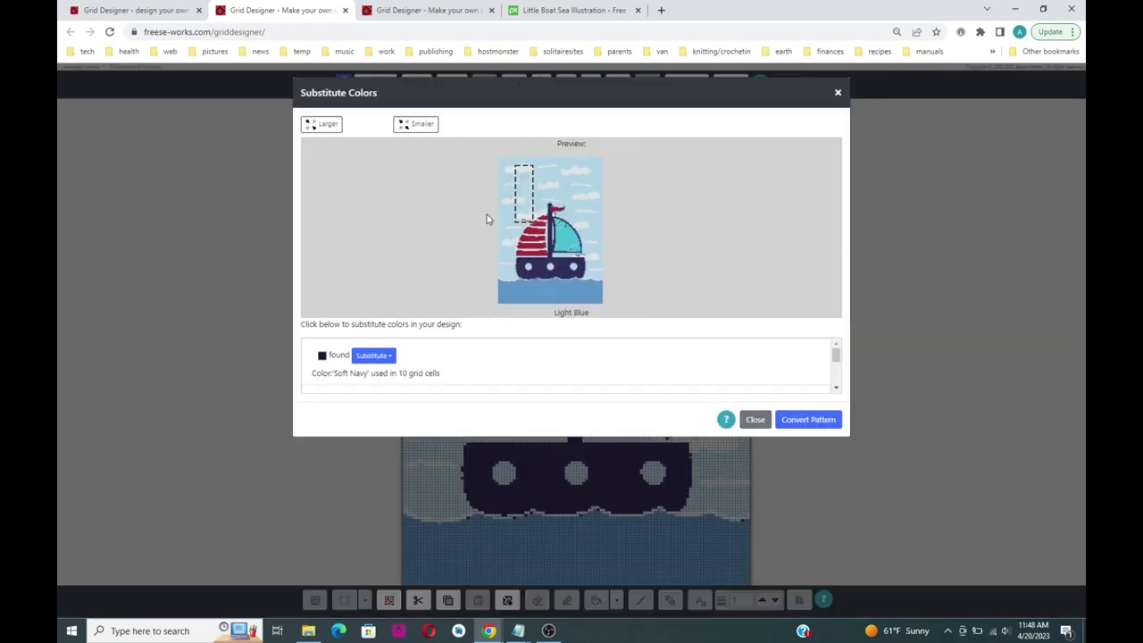
pyautogui.click(373, 356)
pyautogui.click(345, 302)
pyautogui.click(815, 418)
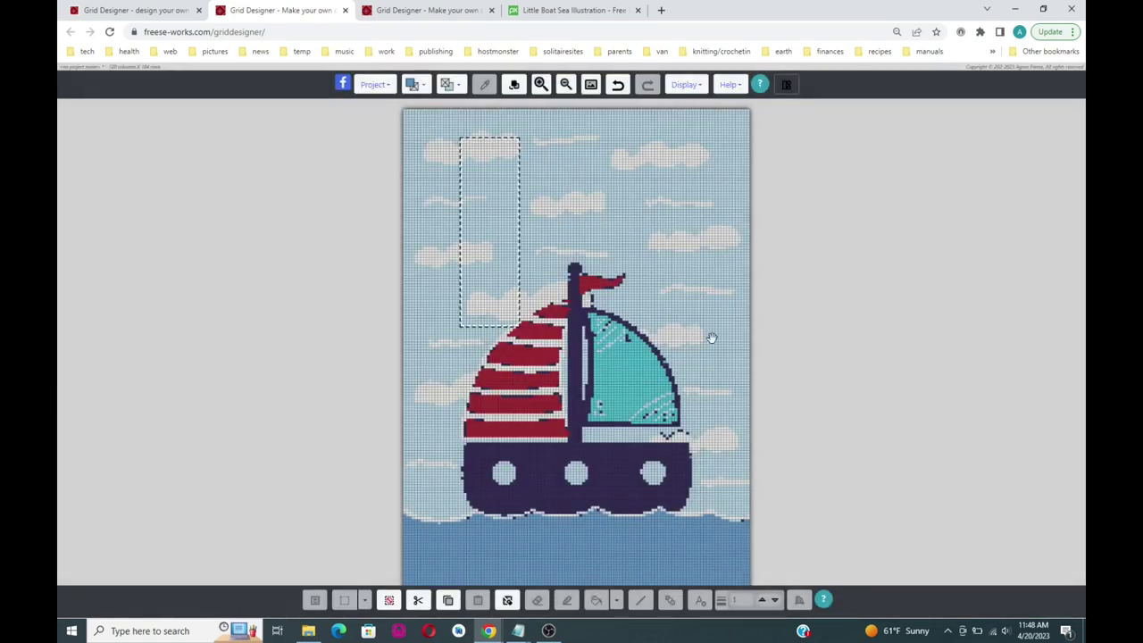
# Shrink the selection to the narrow strip between the turquoise sail's outer corner and the hull, replace Soft Navy with Light Blue, and convert.
pyautogui.moveTo(505, 247); pyautogui.dragTo(719, 271)
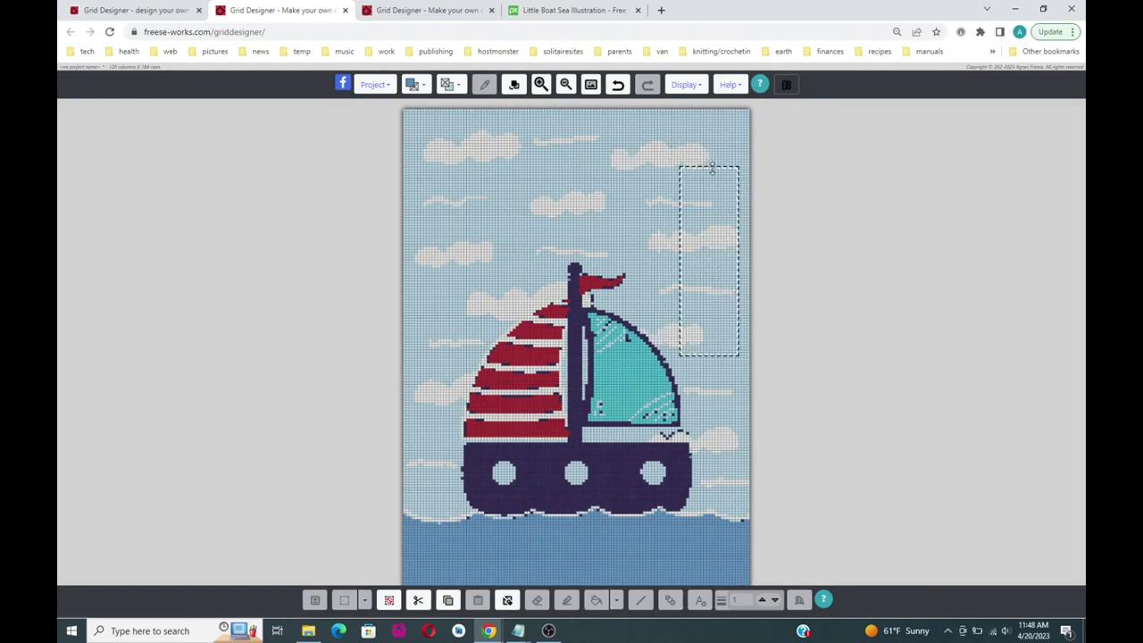
pyautogui.moveTo(711, 167); pyautogui.dragTo(685, 434)
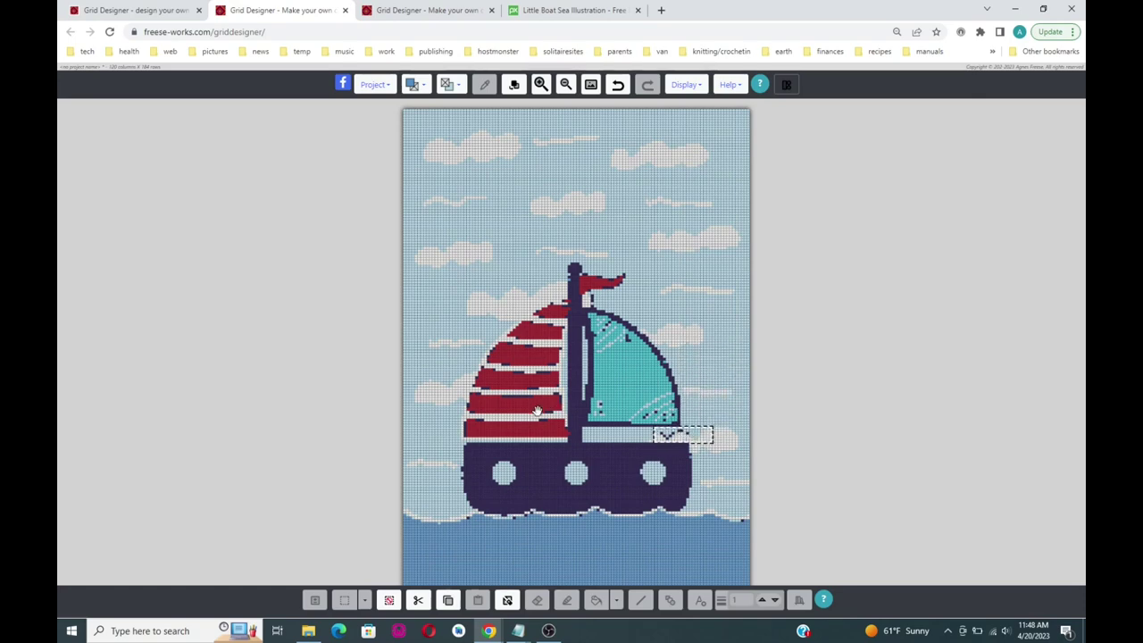
pyautogui.click(514, 86)
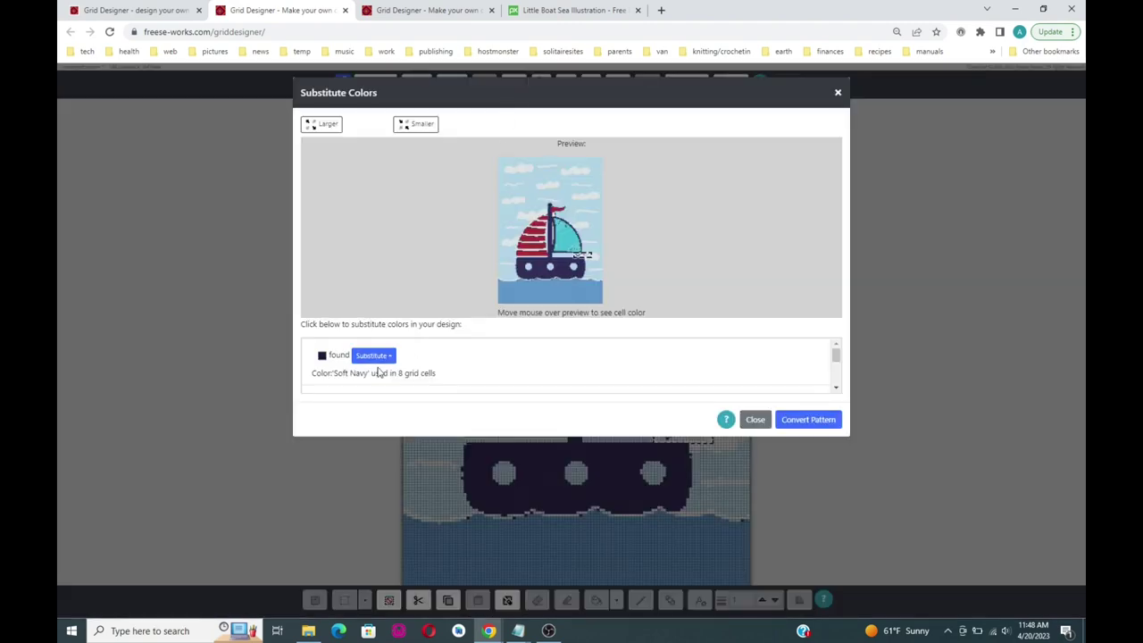
pyautogui.click(373, 355)
pyautogui.click(345, 301)
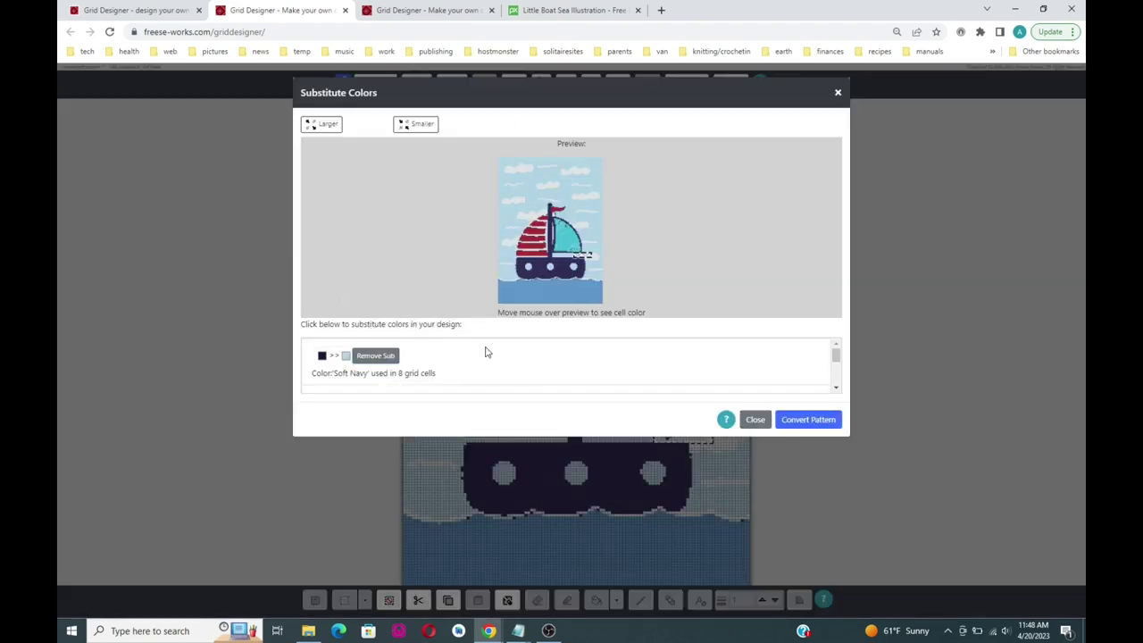
pyautogui.click(823, 420)
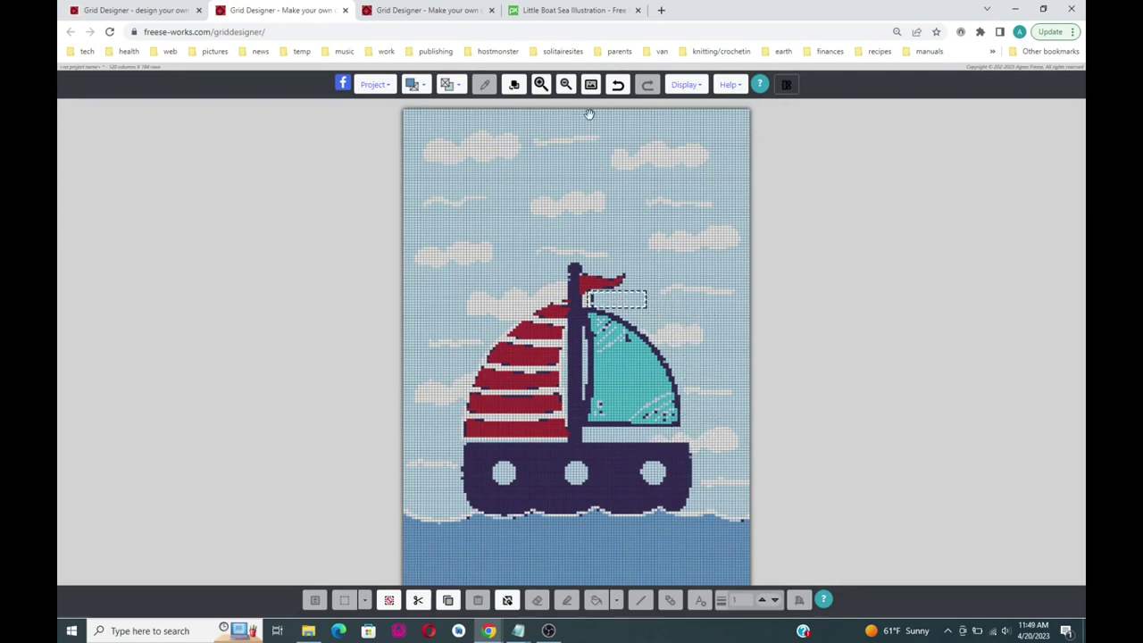
# With the small selection just beneath the red flag, replace its Soft Navy with Light Blue and convert the pattern.
pyautogui.click(513, 84)
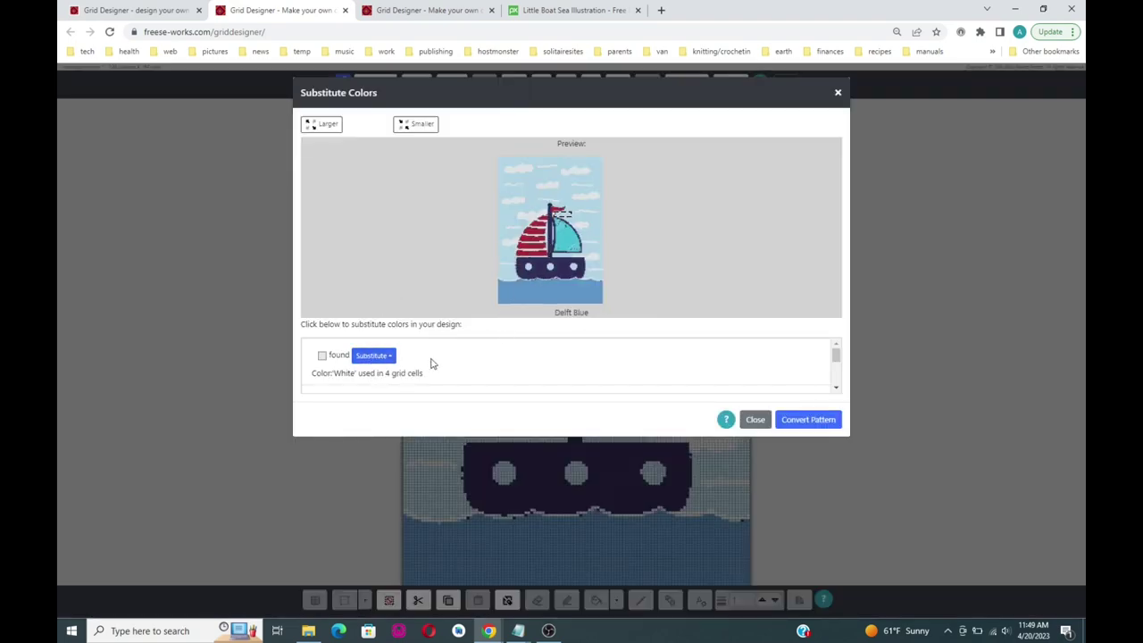
pyautogui.scroll(-1, 431, 363)
pyautogui.click(375, 342)
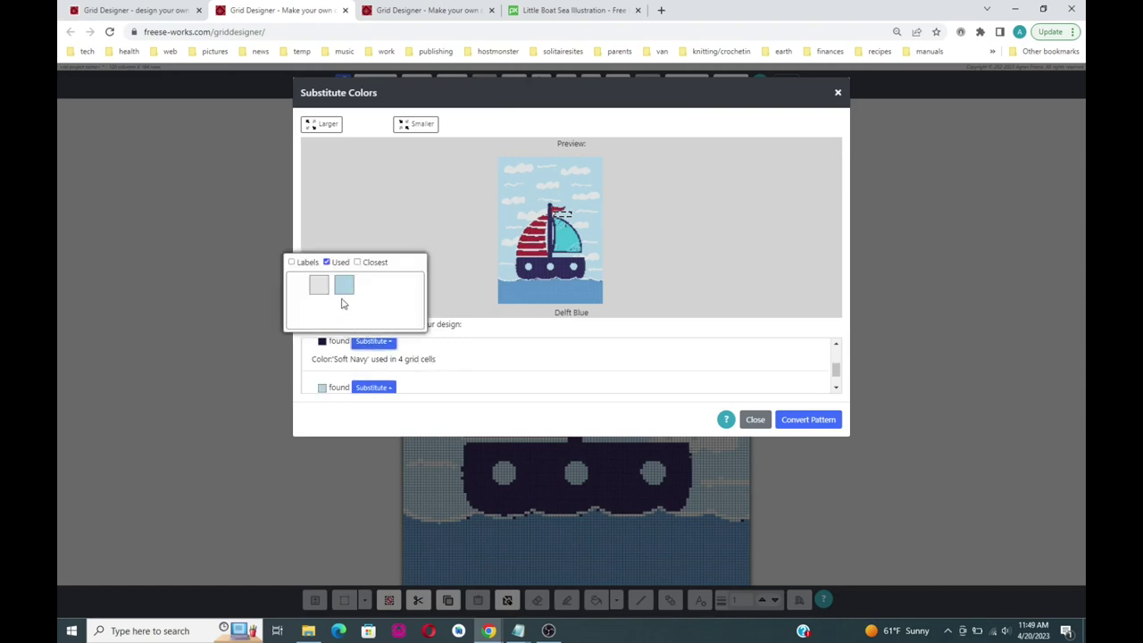
pyautogui.click(342, 292)
pyautogui.click(809, 419)
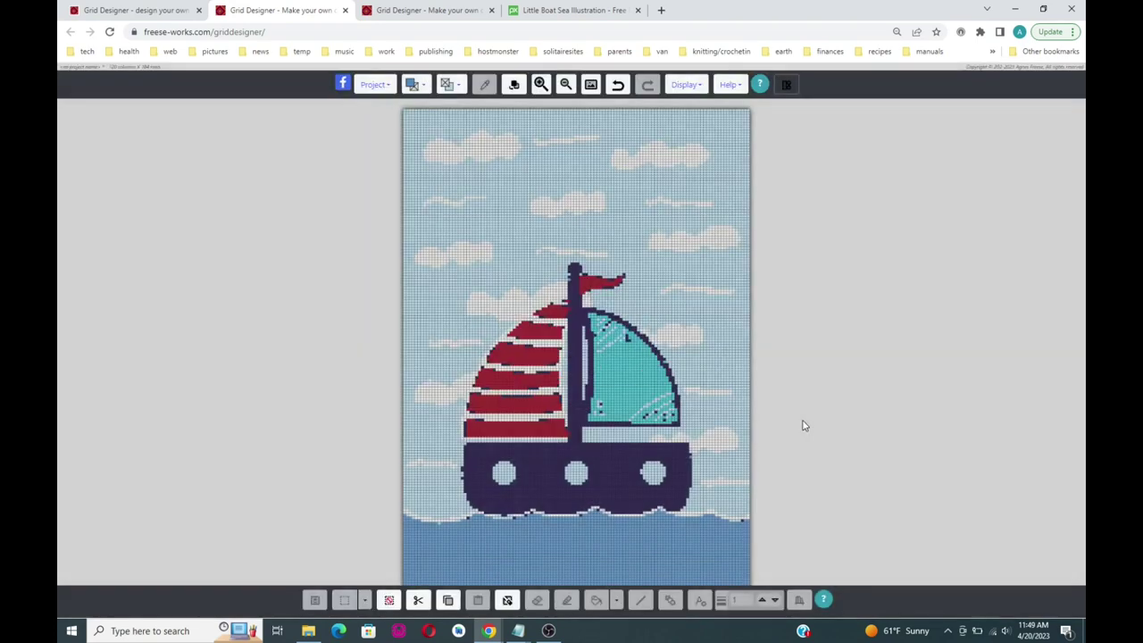
# Move and enlarge the selection to enclose the entire turquoise sail, from beside the mast to past its outer edge.
pyautogui.moveTo(632, 311); pyautogui.dragTo(669, 220)
pyautogui.moveTo(664, 206); pyautogui.dragTo(612, 310)
pyautogui.moveTo(613, 313); pyautogui.dragTo(613, 430)
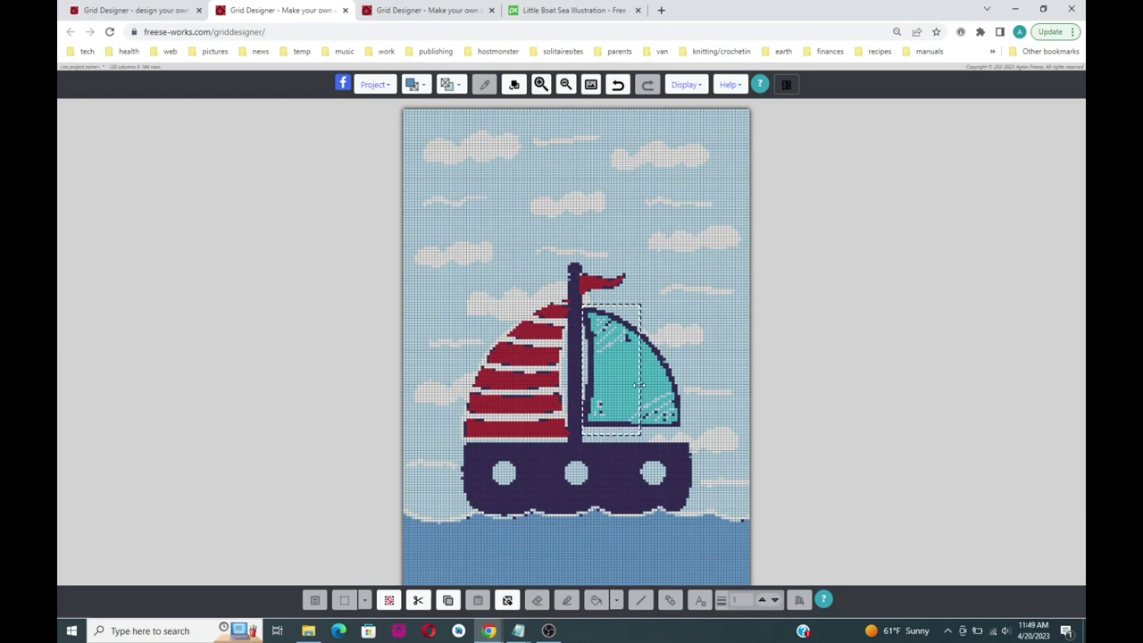
pyautogui.moveTo(639, 369); pyautogui.dragTo(685, 368)
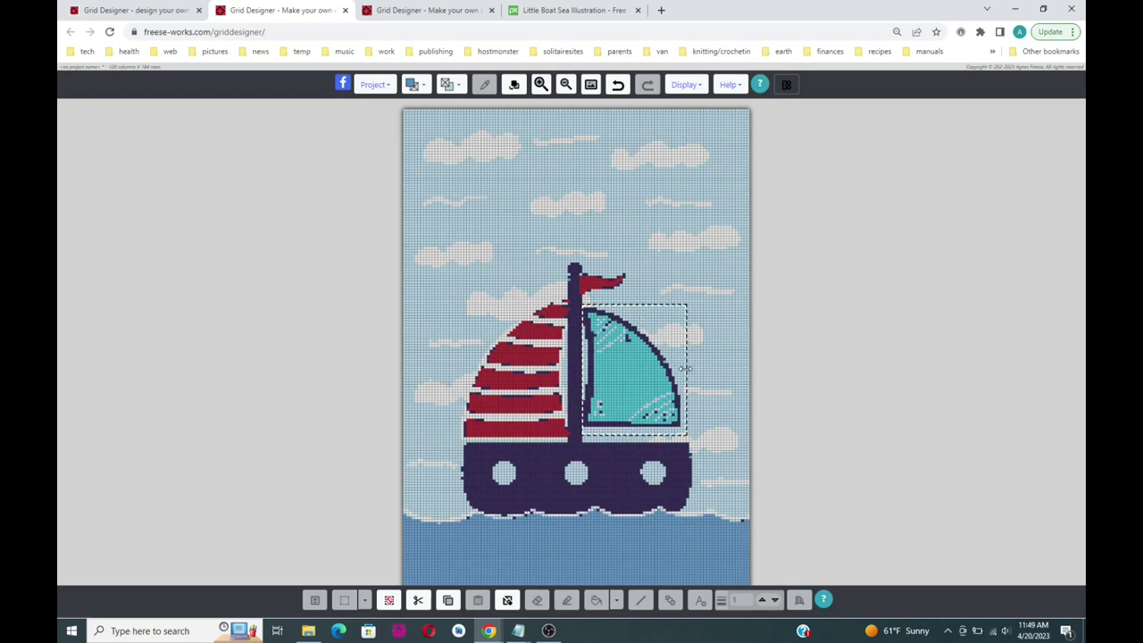
# Replace Soft Navy with the sail's turquoise within the selection and convert the pattern.
pyautogui.click(514, 86)
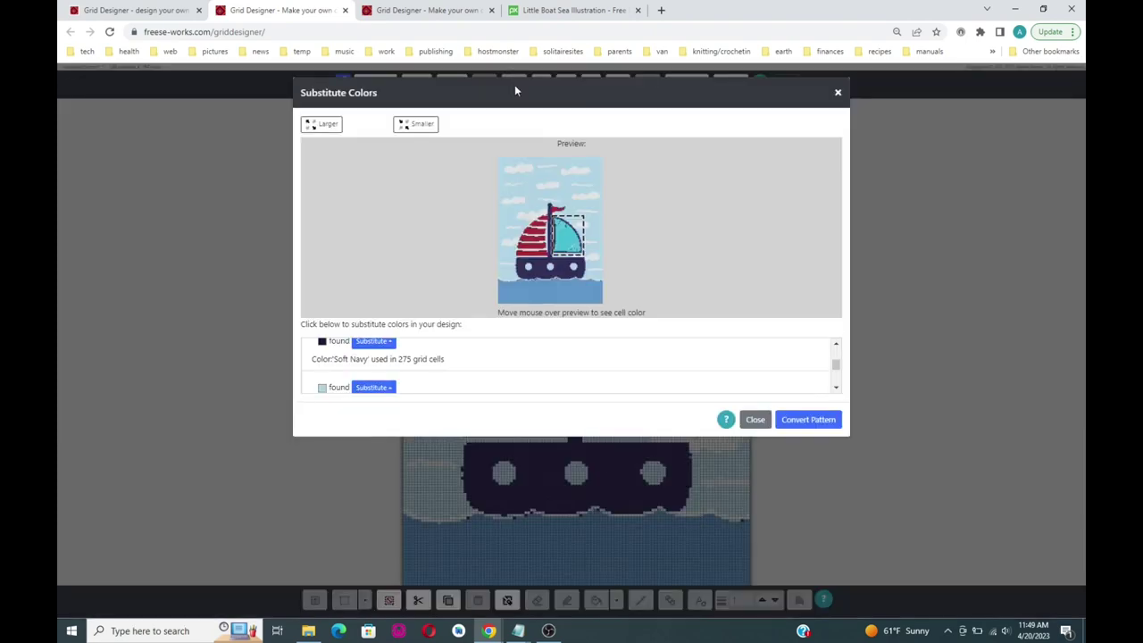
pyautogui.click(382, 347)
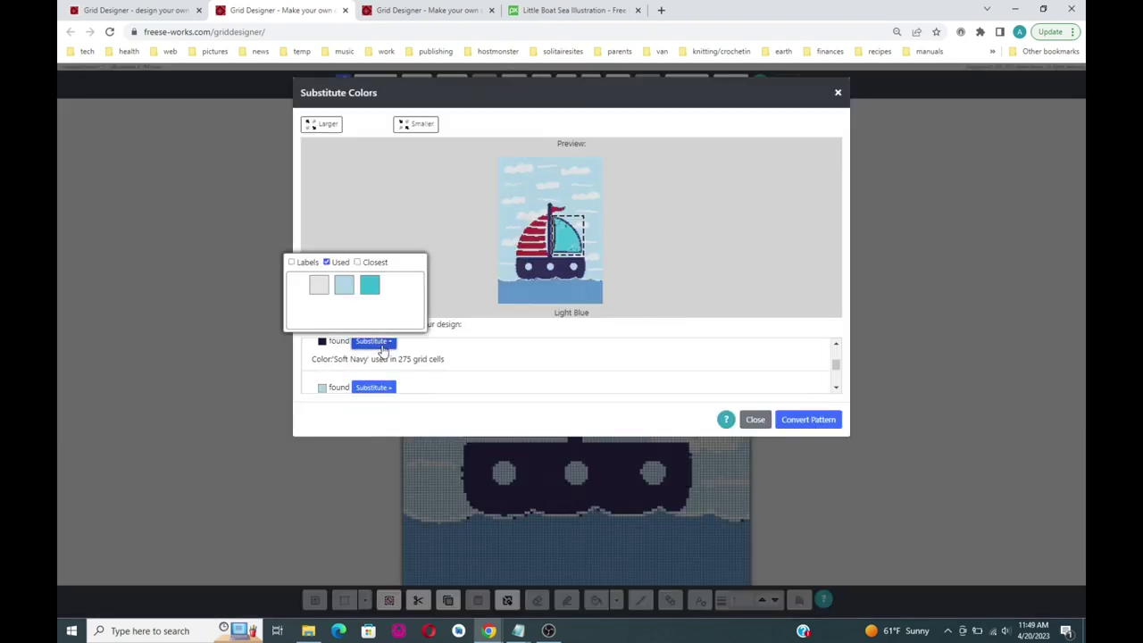
pyautogui.click(368, 286)
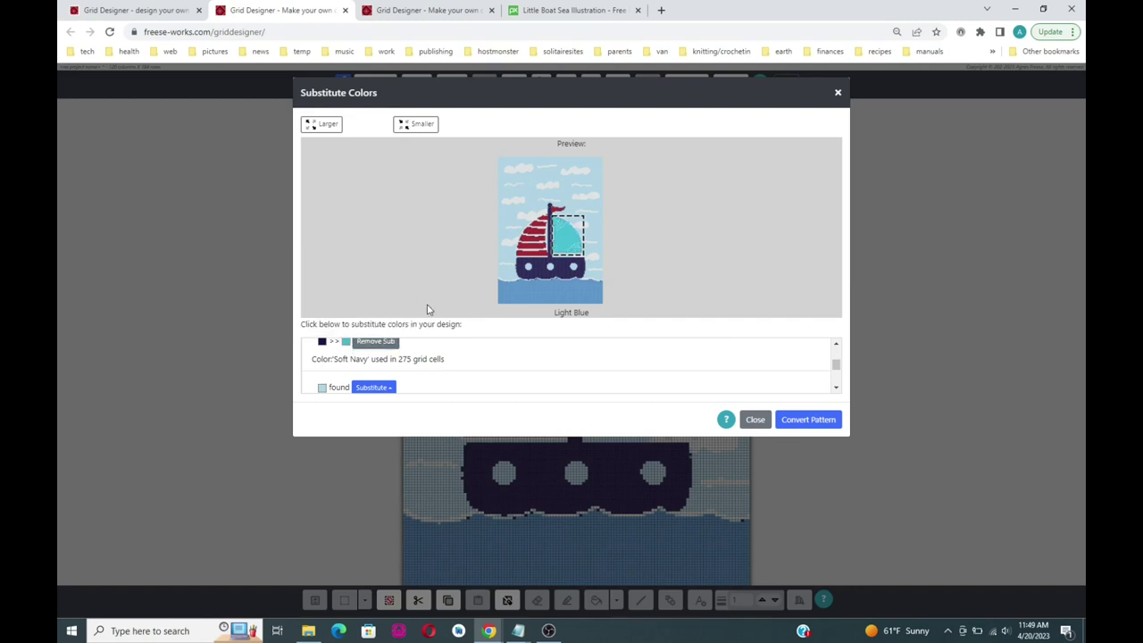
pyautogui.click(806, 421)
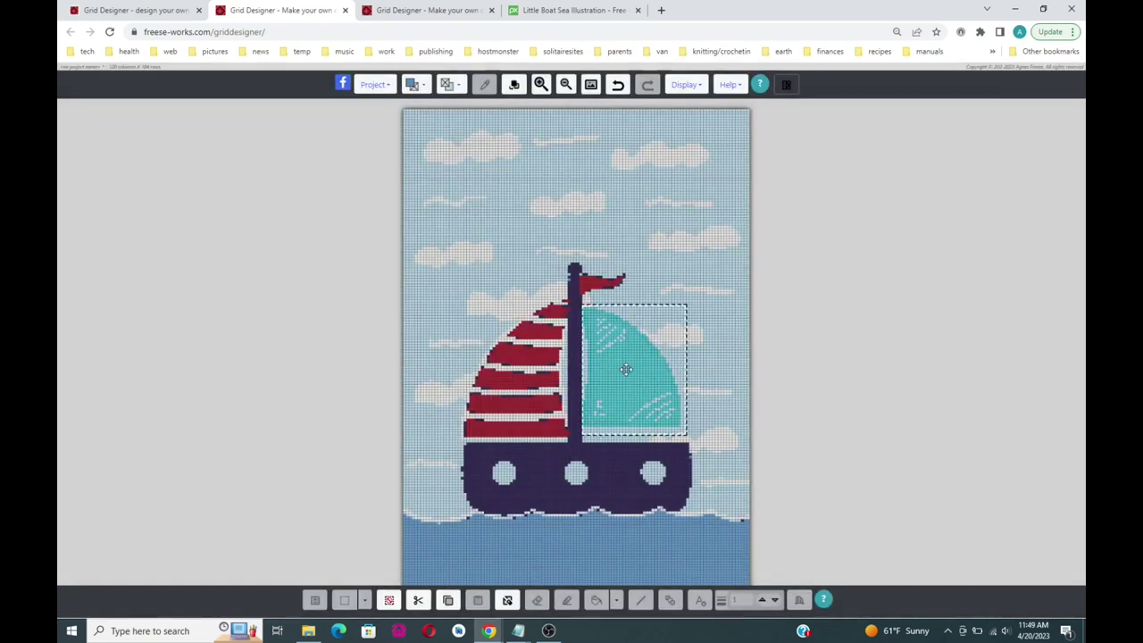
# Move the selection onto the striped sail and extend it down to the hull and slightly left to enclose the whole sail.
pyautogui.moveTo(627, 369); pyautogui.dragTo(507, 346)
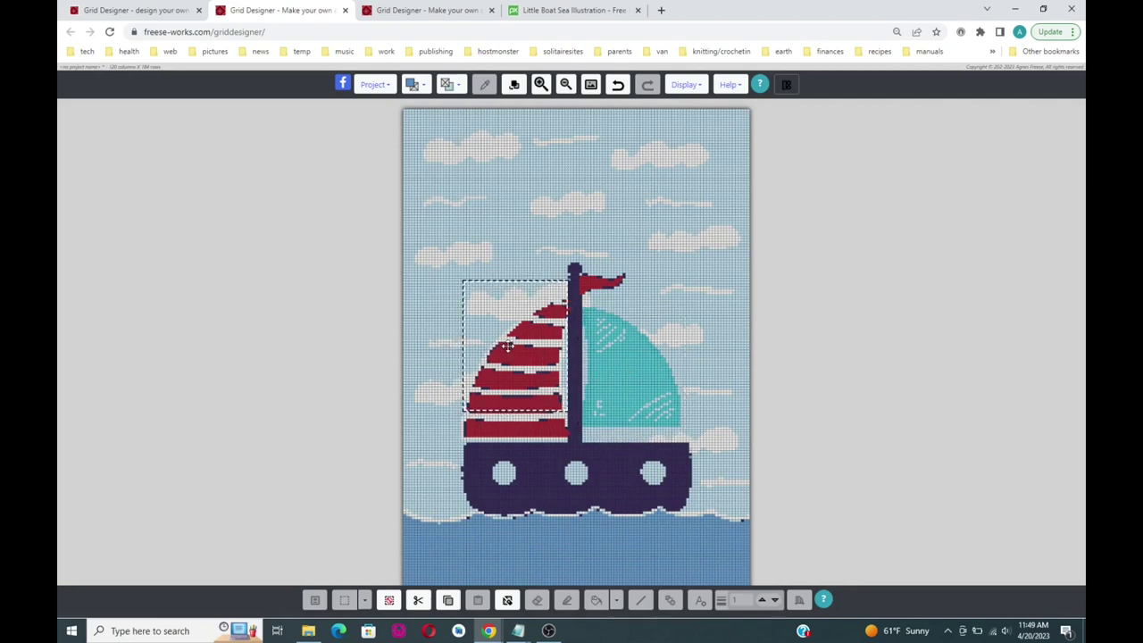
pyautogui.moveTo(499, 407); pyautogui.dragTo(500, 439)
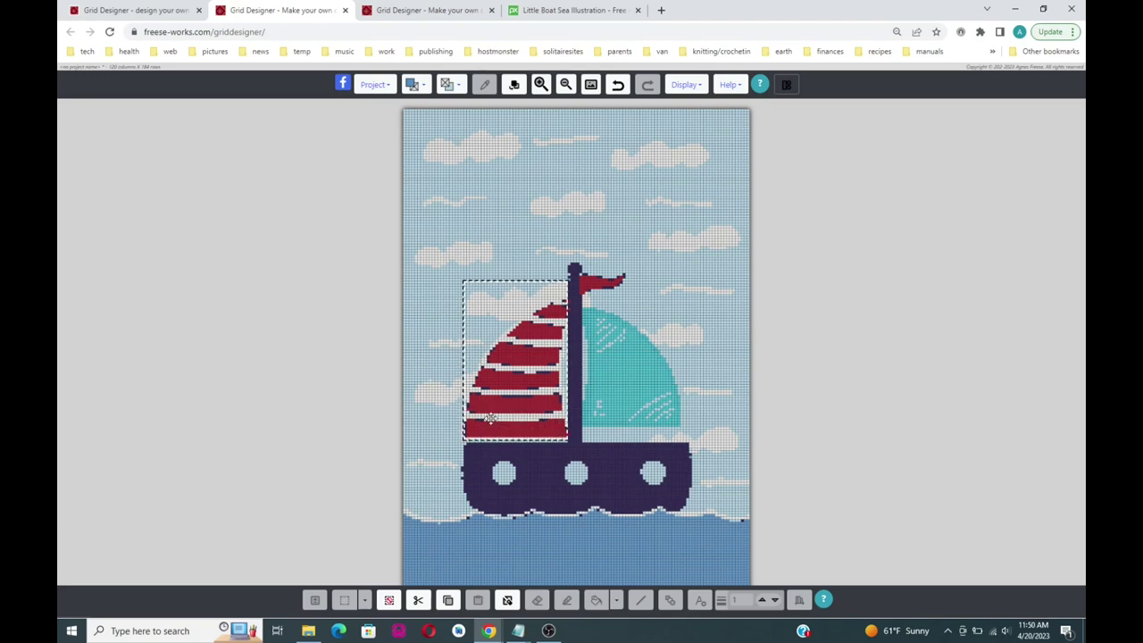
pyautogui.moveTo(464, 363); pyautogui.dragTo(458, 365)
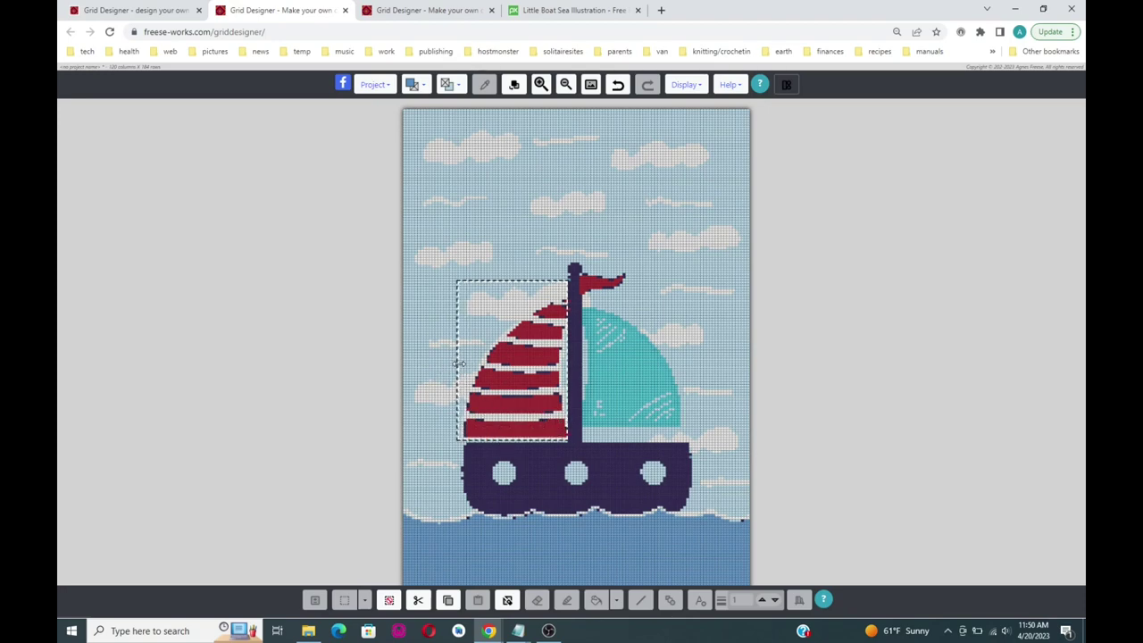
# Replace Soft Navy with the sail's dark red inside the selection around the striped sail and convert the pattern.
pyautogui.click(513, 84)
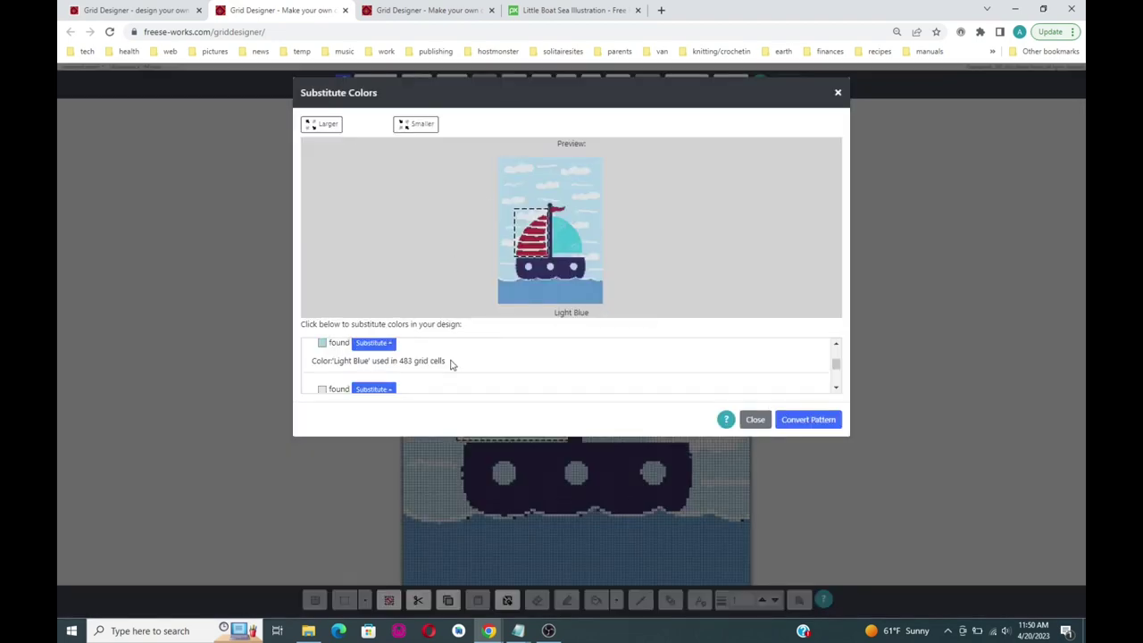
pyautogui.scroll(-1, 451, 366)
pyautogui.click(382, 357)
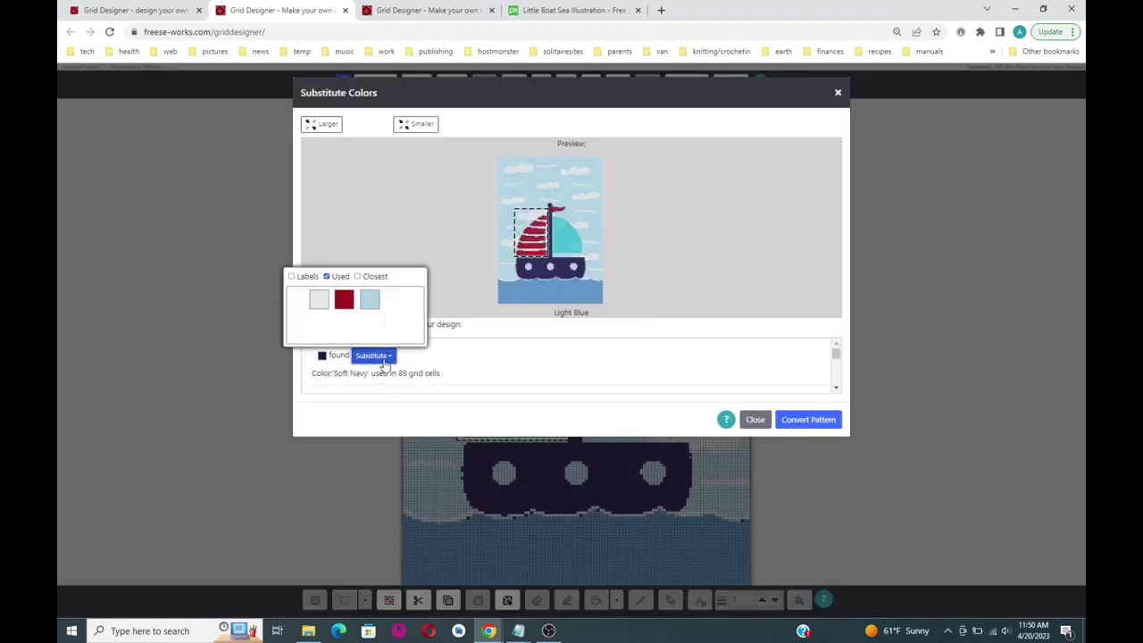
pyautogui.click(344, 300)
pyautogui.click(791, 427)
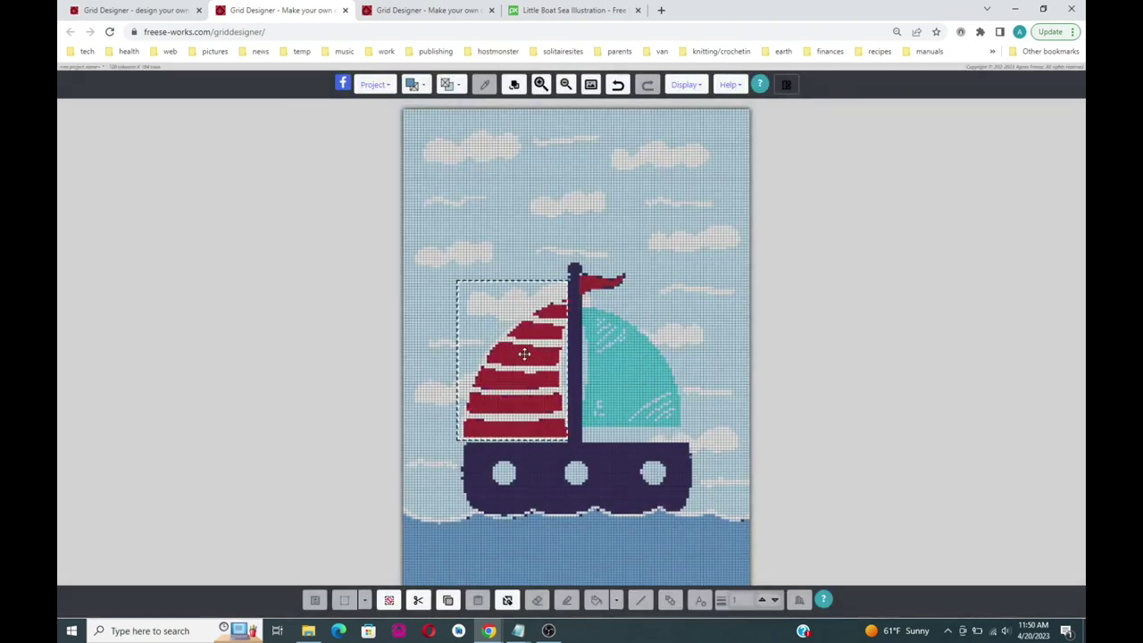
# Move the selection over the flag beside the mast, replace its Soft Navy with dark red, and convert the pattern.
pyautogui.moveTo(522, 354); pyautogui.dragTo(642, 217)
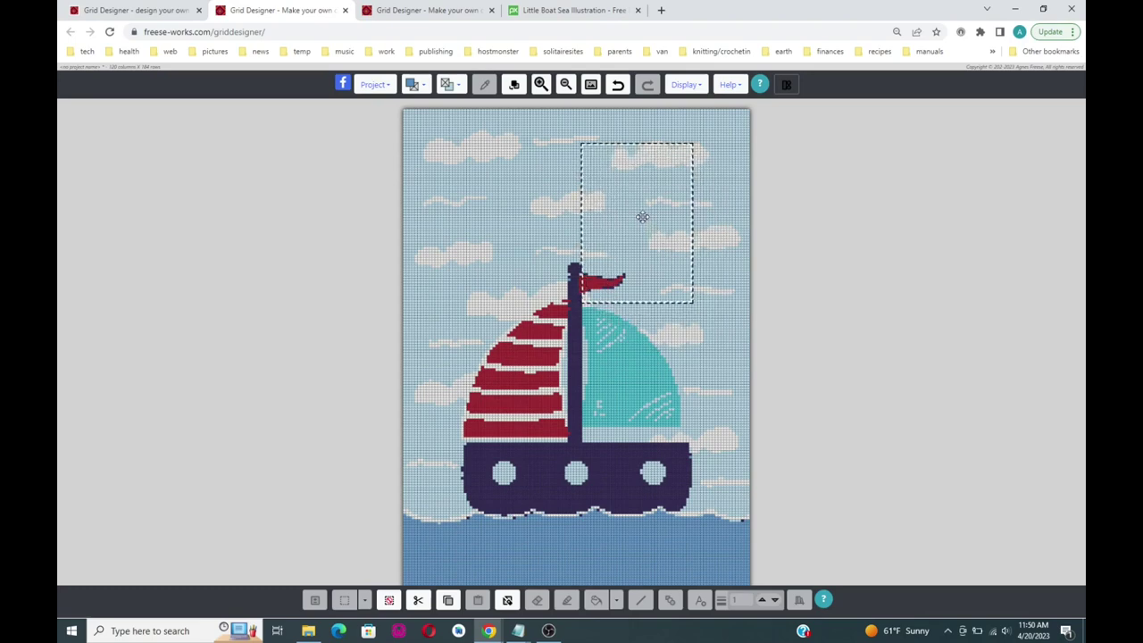
pyautogui.click(514, 85)
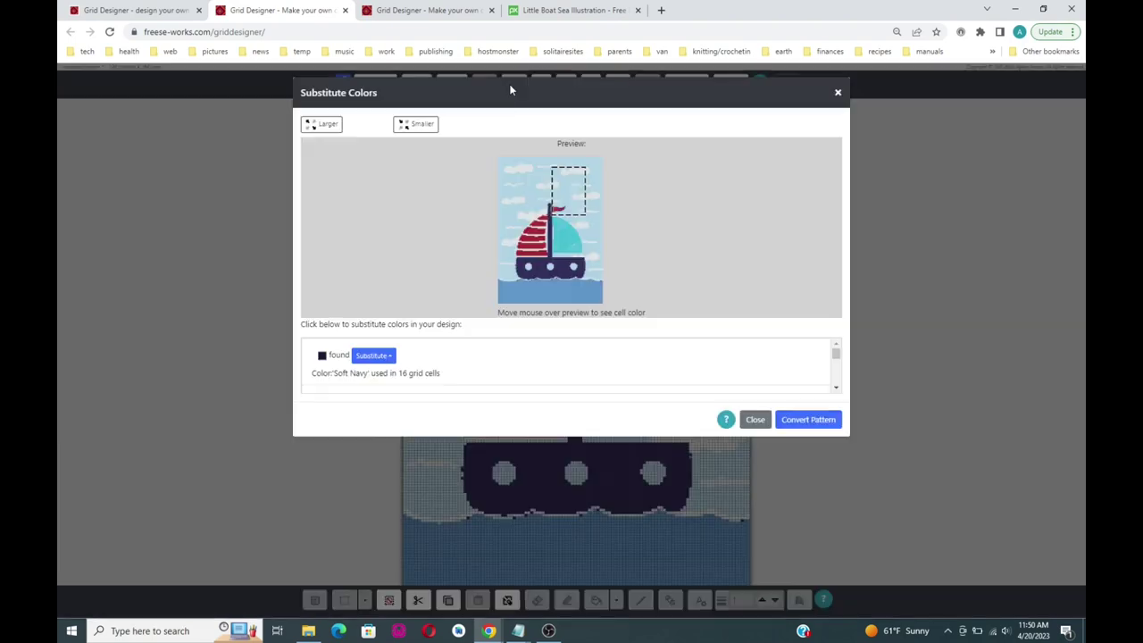
pyautogui.click(375, 357)
pyautogui.click(347, 301)
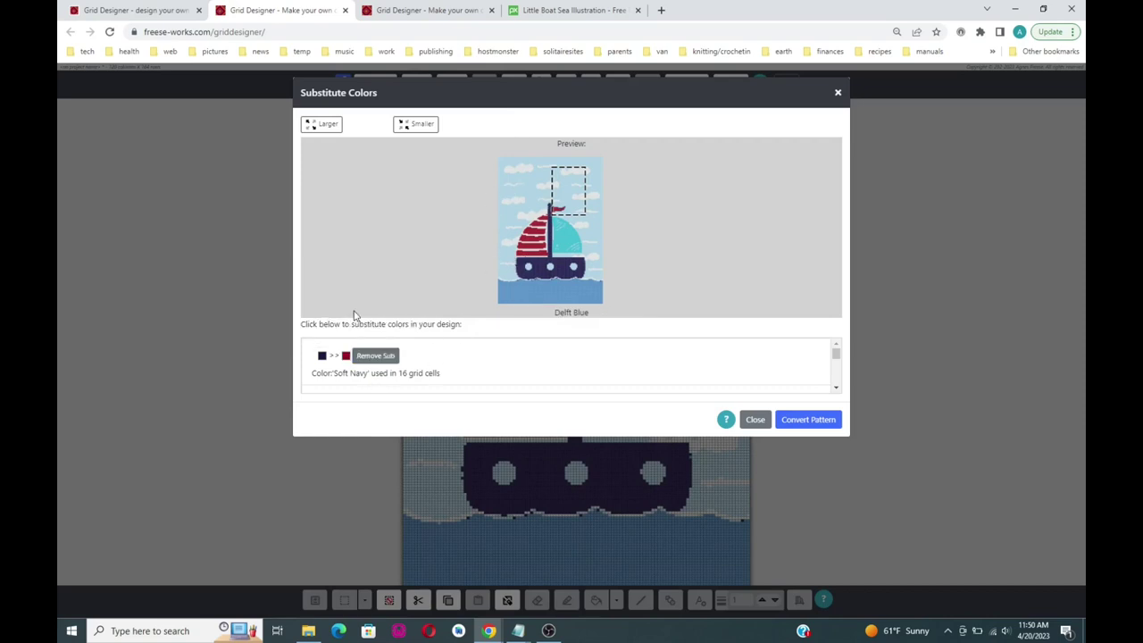
pyautogui.click(809, 422)
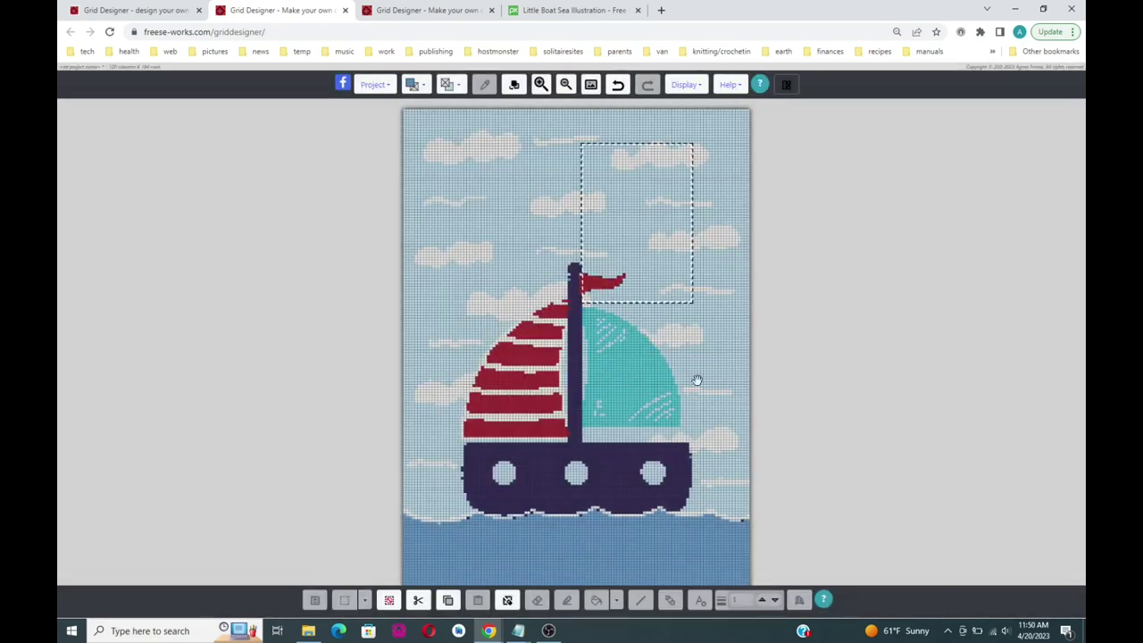
# Shrink the selection, move it into the open sky above the striped sail, and remove it from the chart.
pyautogui.moveTo(634, 144); pyautogui.dragTo(501, 196)
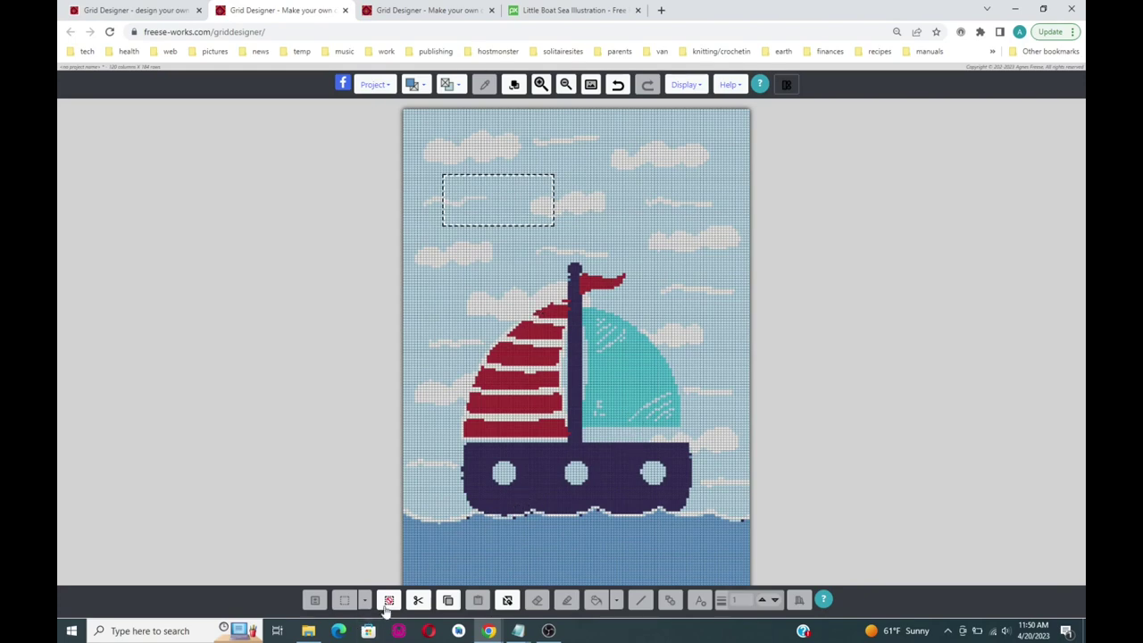
pyautogui.click(389, 600)
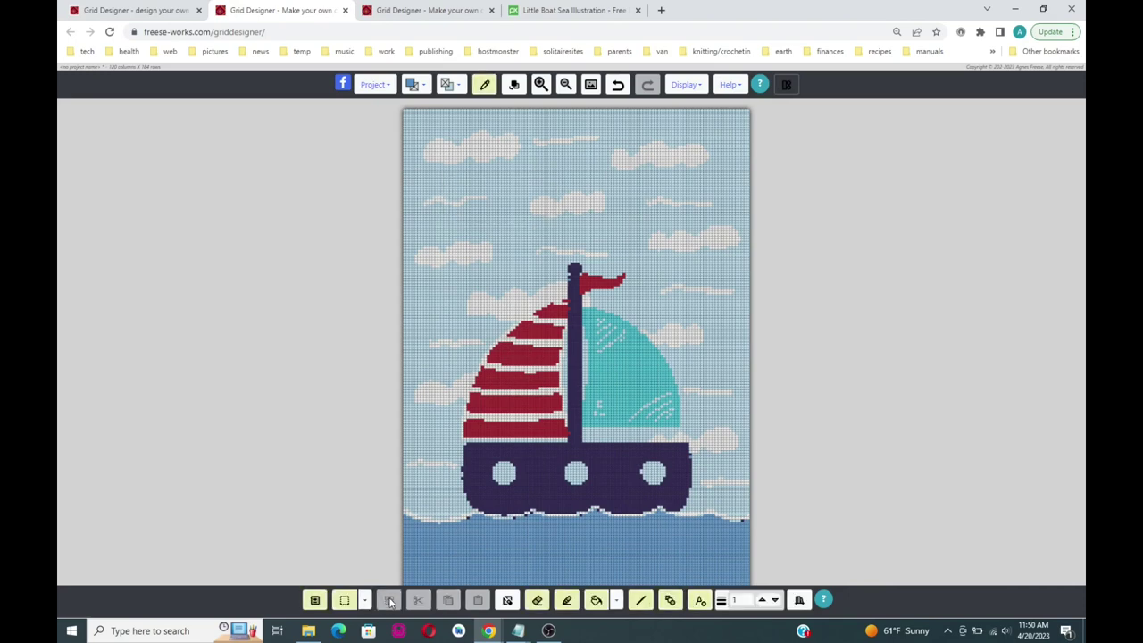
pyautogui.scroll(-1, 619, 344)
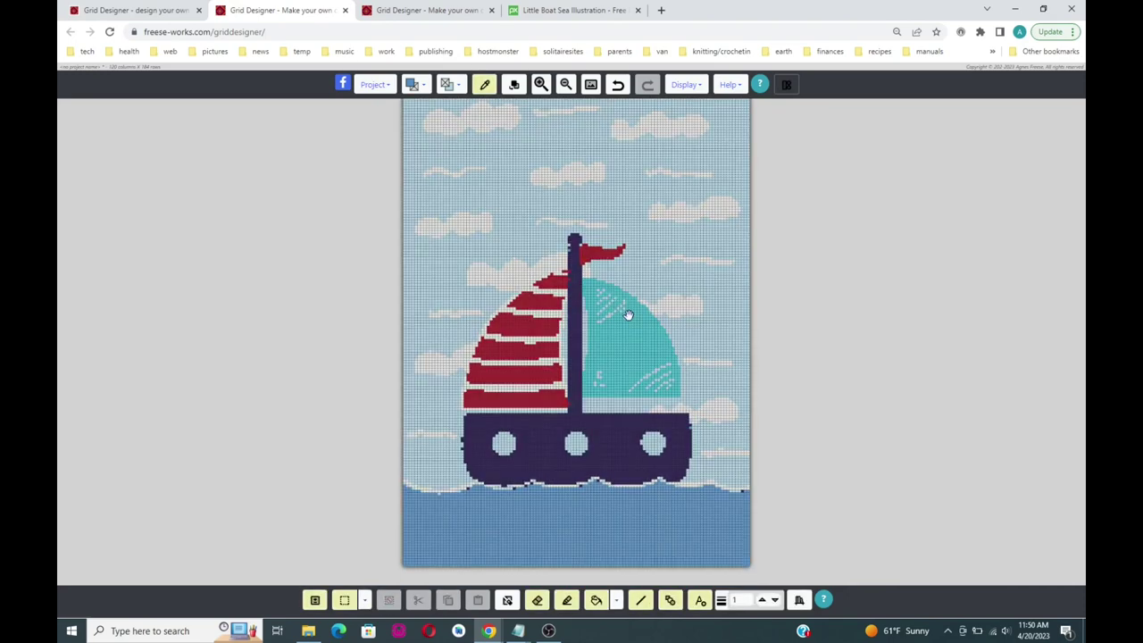
pyautogui.click(540, 85)
pyautogui.click(541, 84)
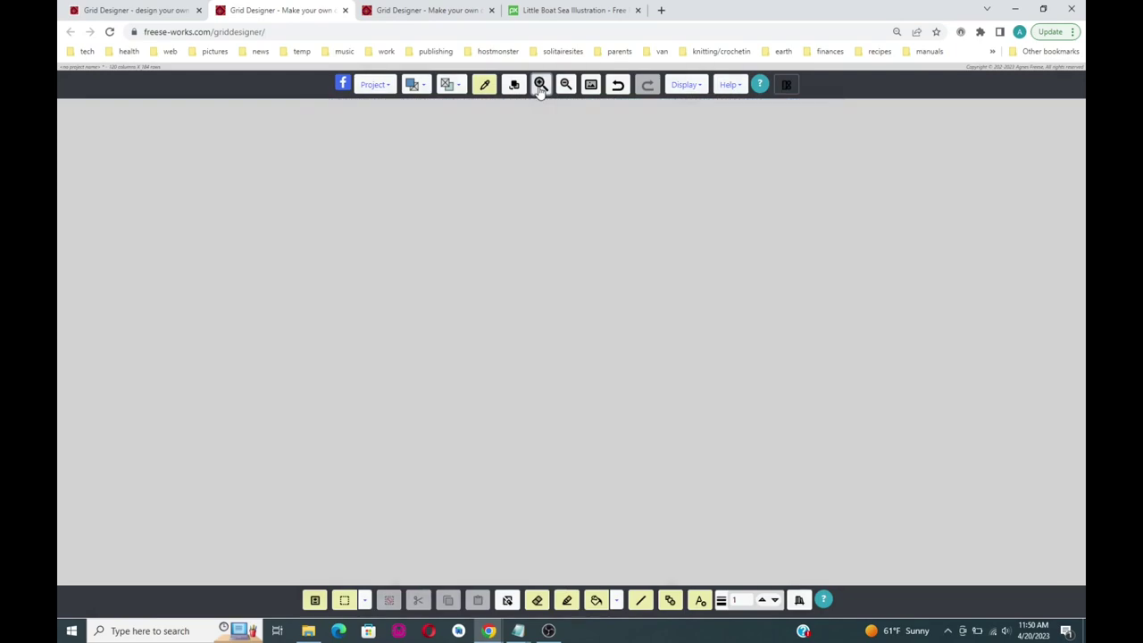
pyautogui.scroll(2, 623, 170)
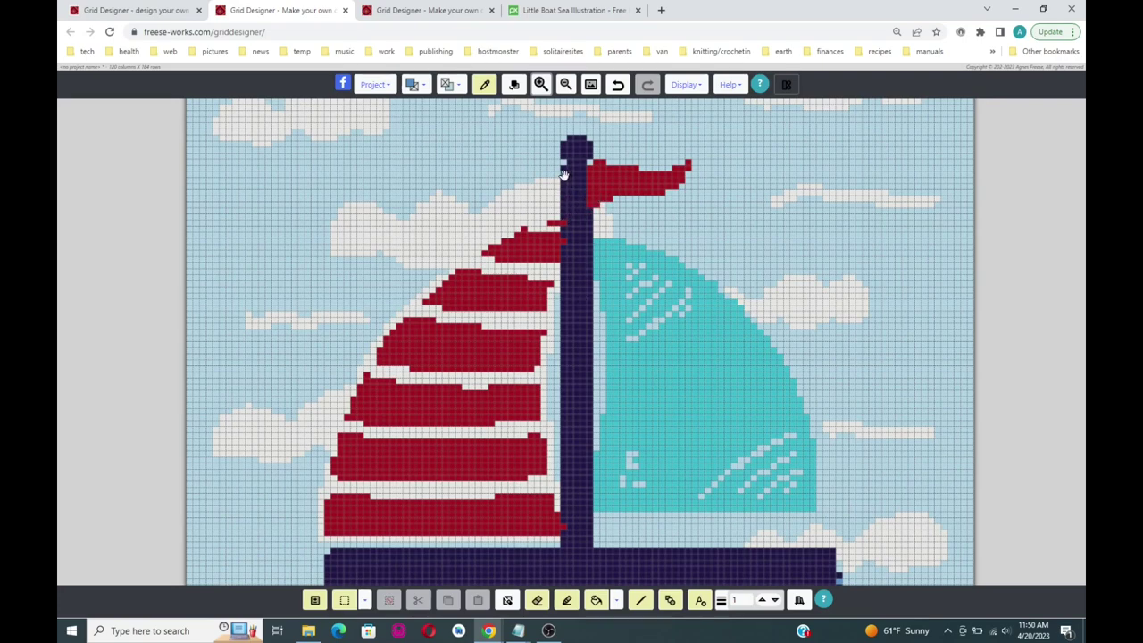
# Limit both the foreground and background color palettes to the colors used in the pattern.
pyautogui.click(420, 86)
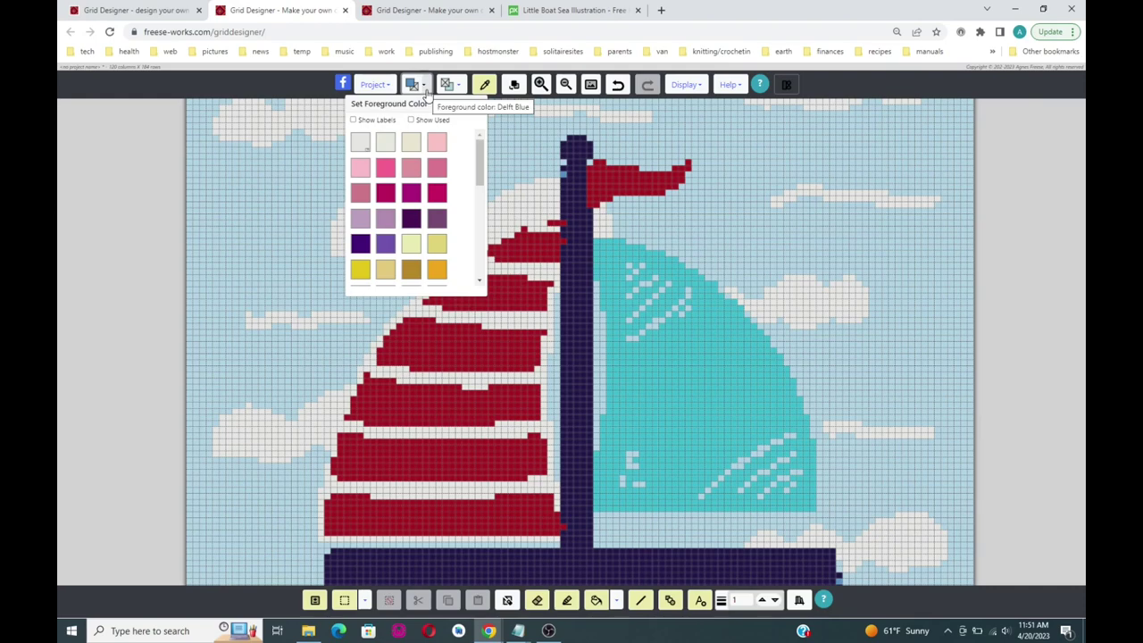
pyautogui.click(427, 92)
pyautogui.click(427, 93)
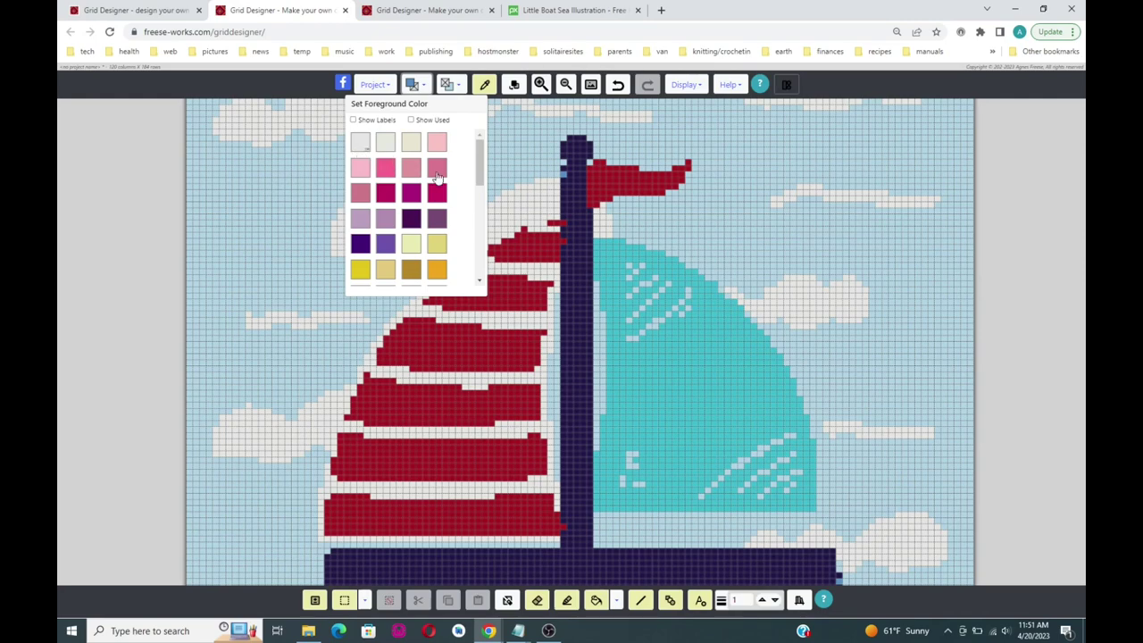
pyautogui.scroll(-3, 438, 180)
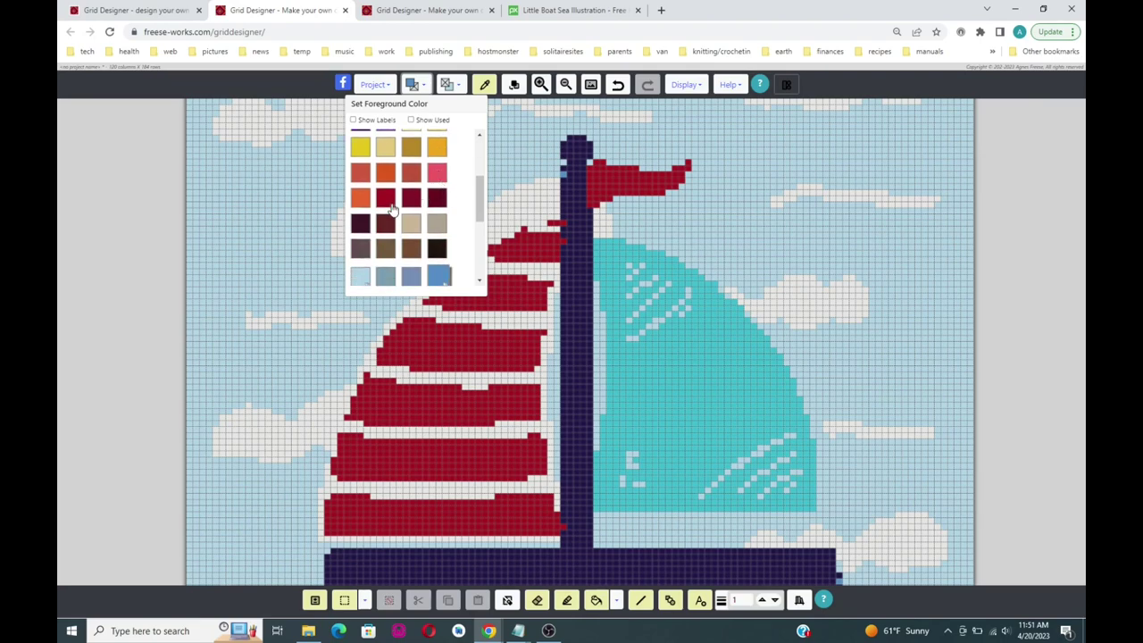
pyautogui.scroll(-3, 411, 205)
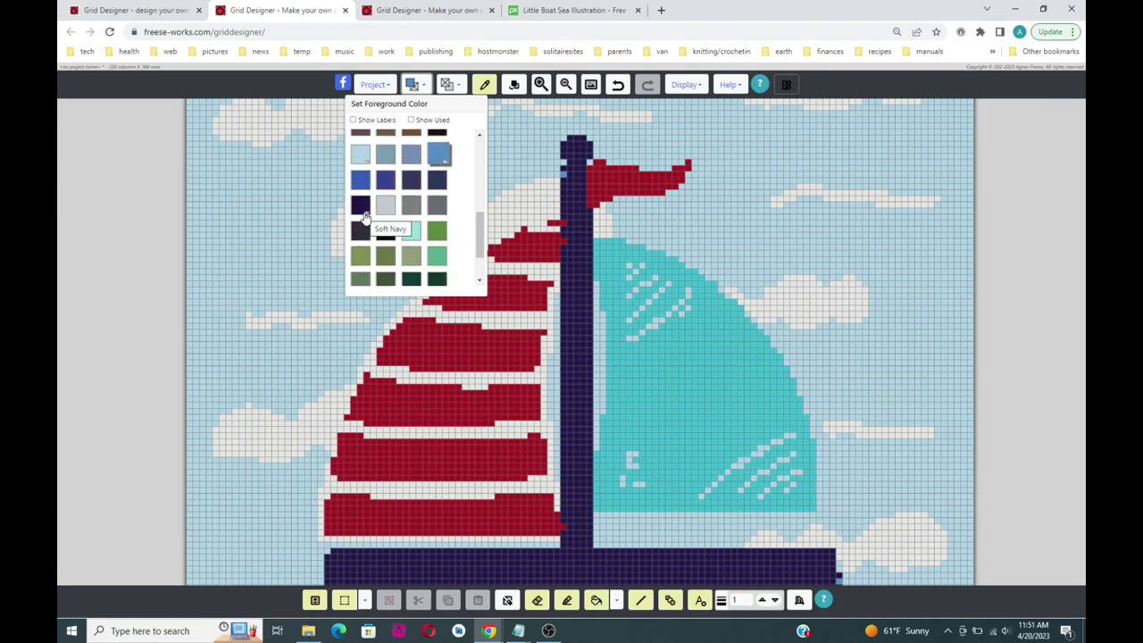
pyautogui.scroll(6, 411, 218)
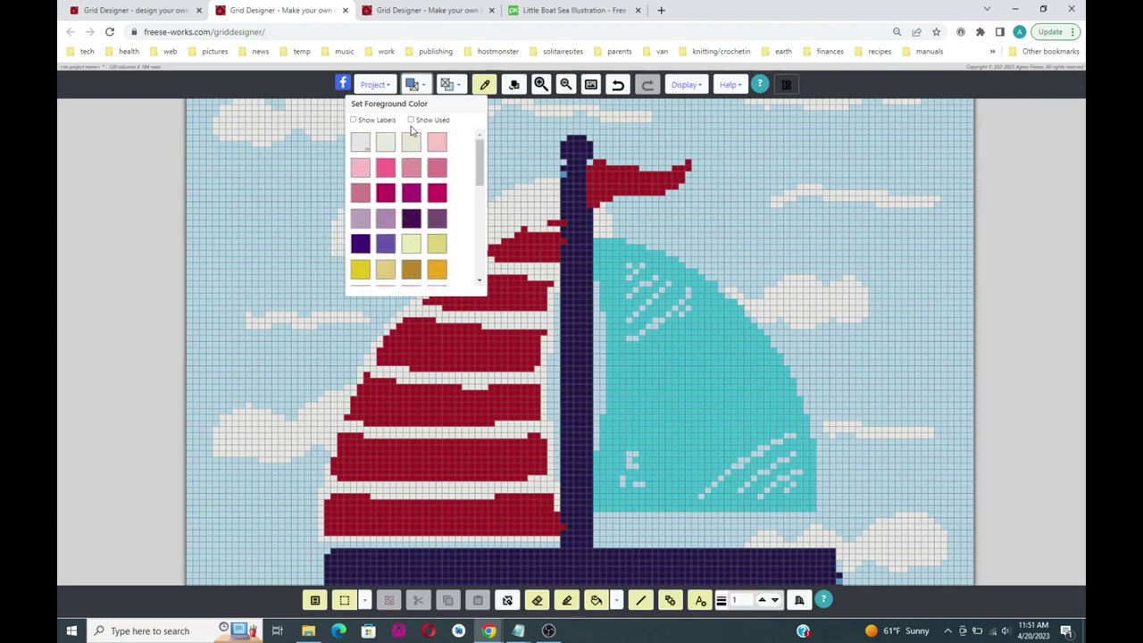
pyautogui.click(412, 121)
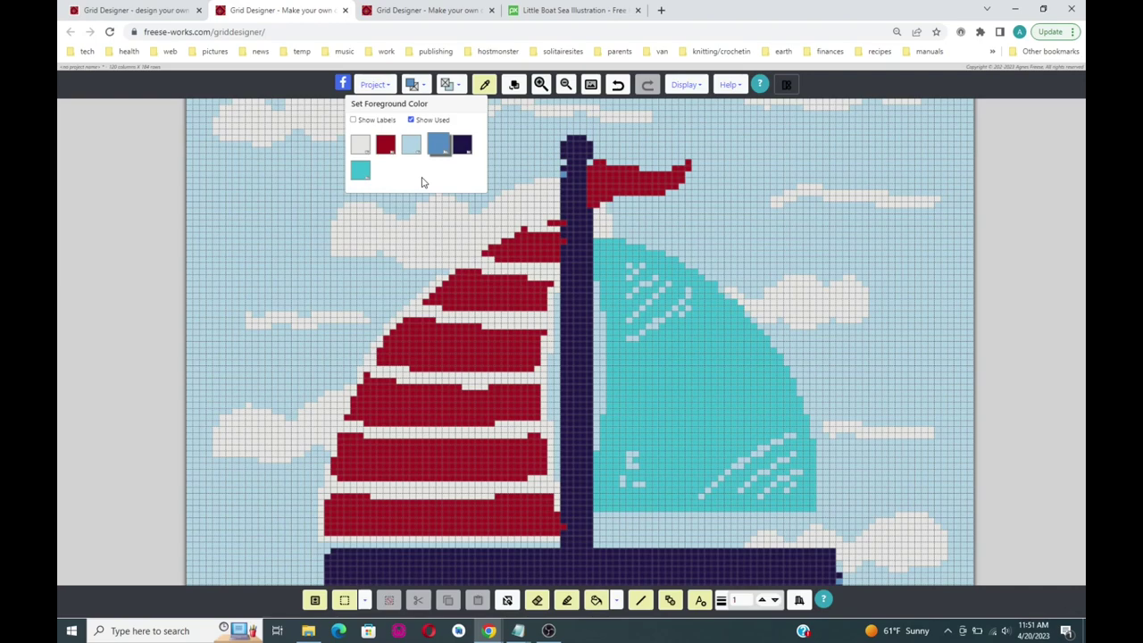
pyautogui.click(455, 85)
pyautogui.click(447, 120)
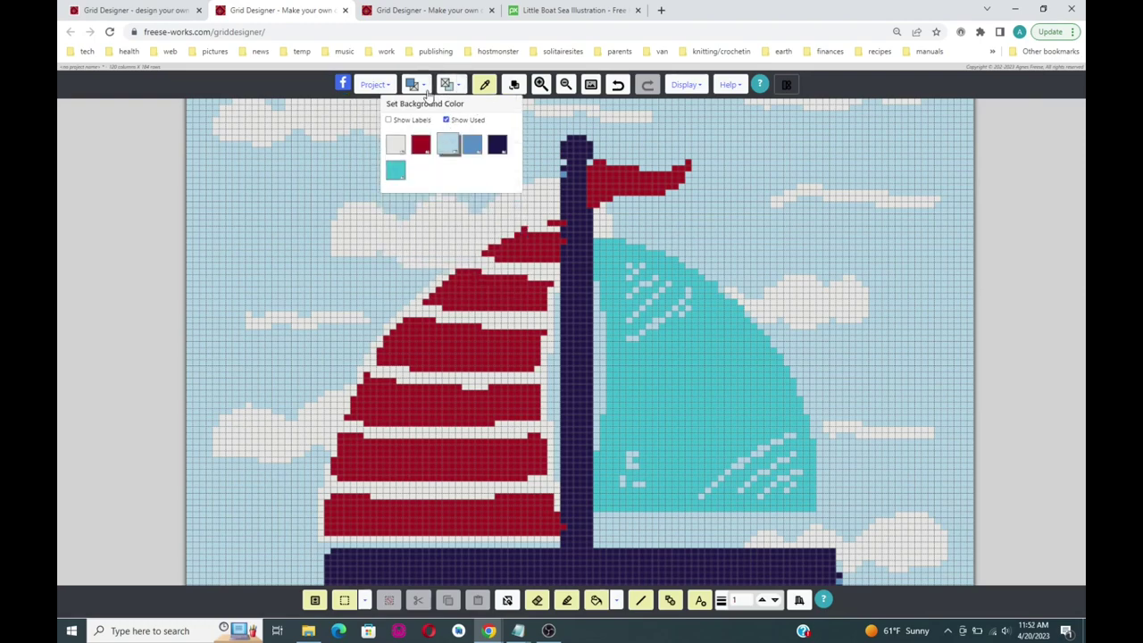
# Set the foreground color to Soft Navy and pencil over the stray blue and red cells along the mast's edge.
pyautogui.click(412, 84)
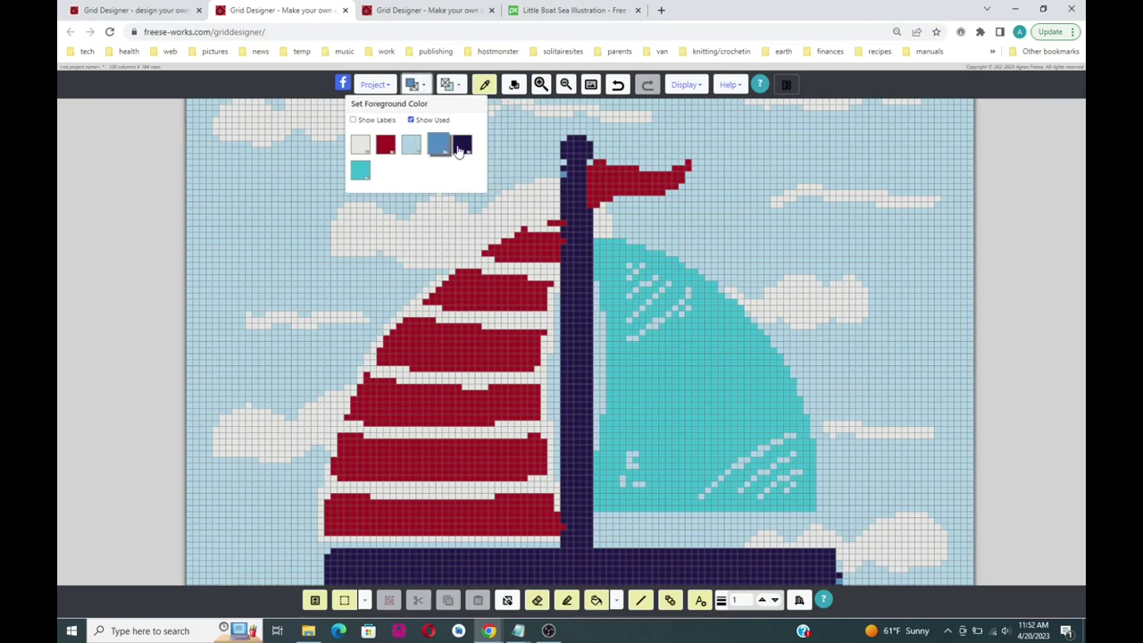
pyautogui.click(461, 146)
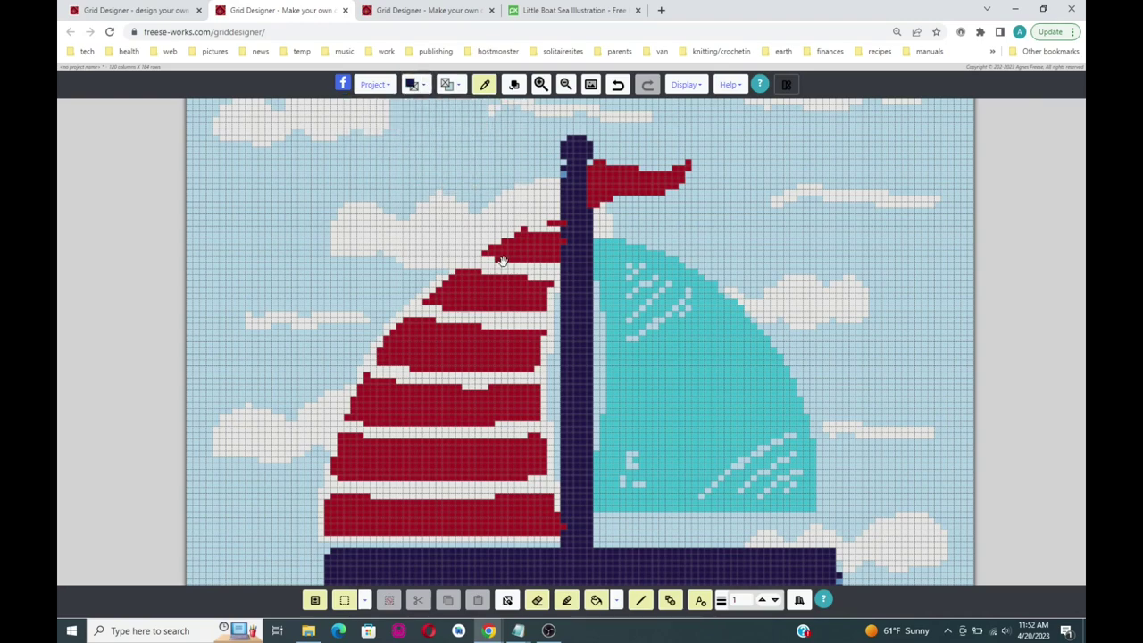
pyautogui.click(567, 600)
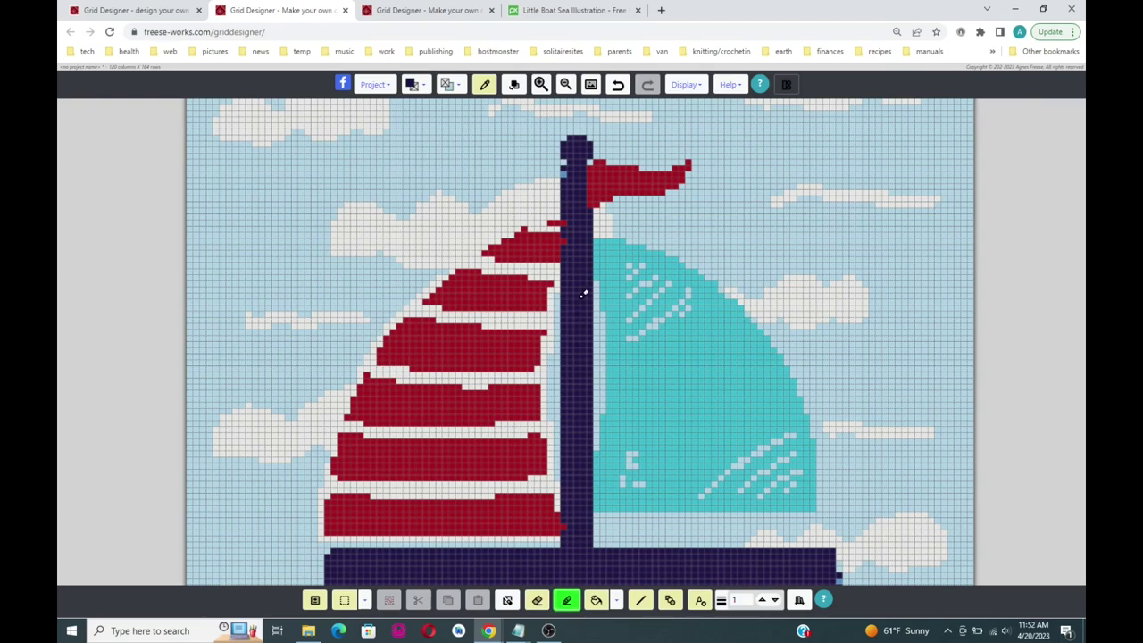
pyautogui.click(567, 168)
# With turquoise and a pencil width of 3, paint over the pale streaks in the turquoise sail and round out its lower edge.
pyautogui.click(416, 84)
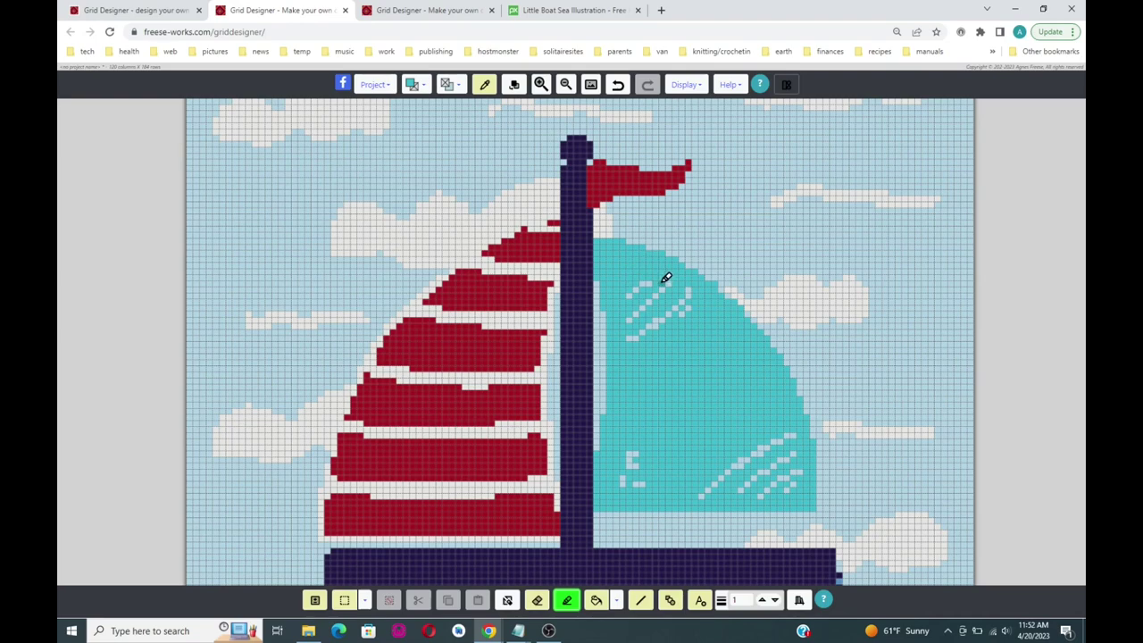
pyautogui.moveTo(668, 280)
pyautogui.mouseDown()
pyautogui.moveTo(627, 322)
pyautogui.moveTo(662, 292)
pyautogui.moveTo(685, 284)
pyautogui.moveTo(692, 296)
pyautogui.moveTo(629, 339)
pyautogui.moveTo(694, 301)
pyautogui.mouseUp()
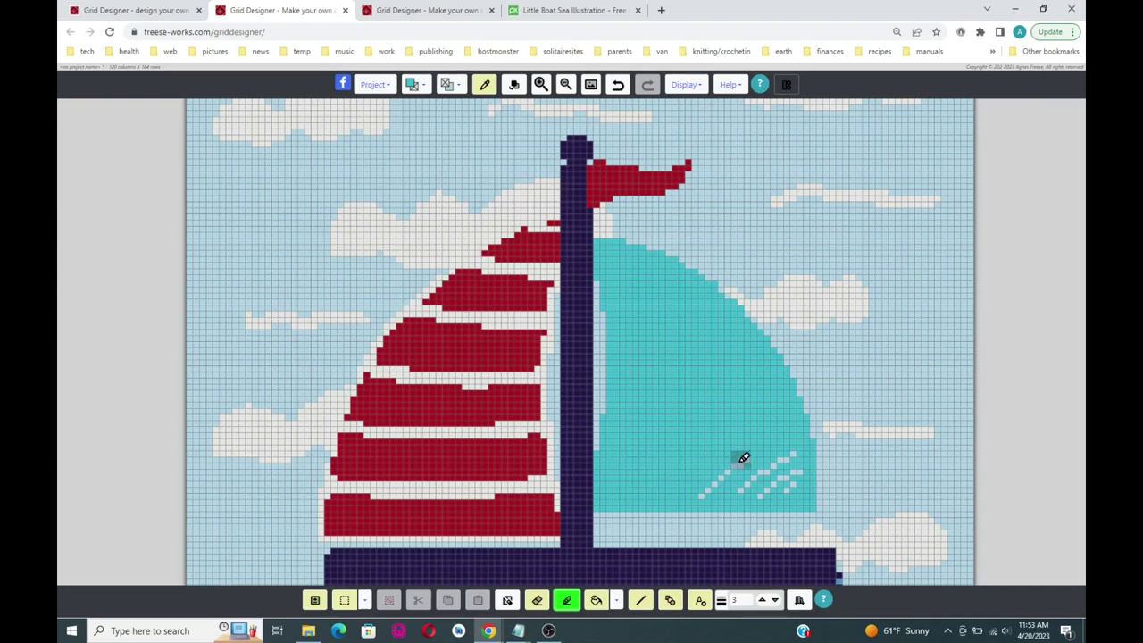
pyautogui.moveTo(727, 469)
pyautogui.mouseDown()
pyautogui.moveTo(709, 482)
pyautogui.moveTo(760, 474)
pyautogui.moveTo(798, 449)
pyautogui.moveTo(799, 474)
pyautogui.moveTo(758, 487)
pyautogui.mouseUp()
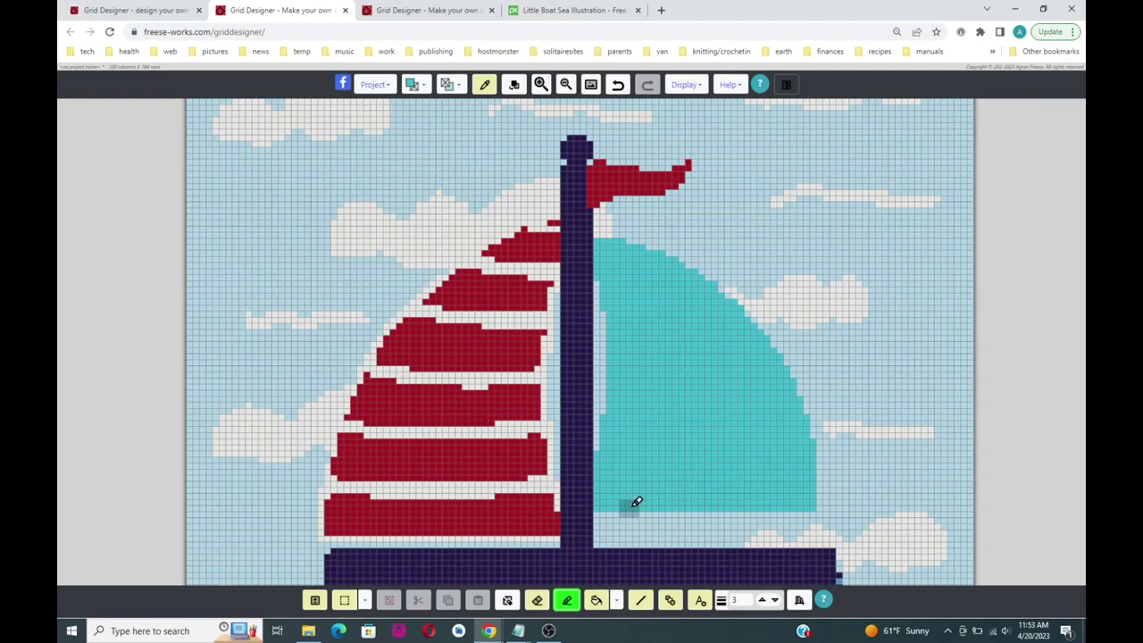
pyautogui.moveTo(627, 502); pyautogui.dragTo(780, 501)
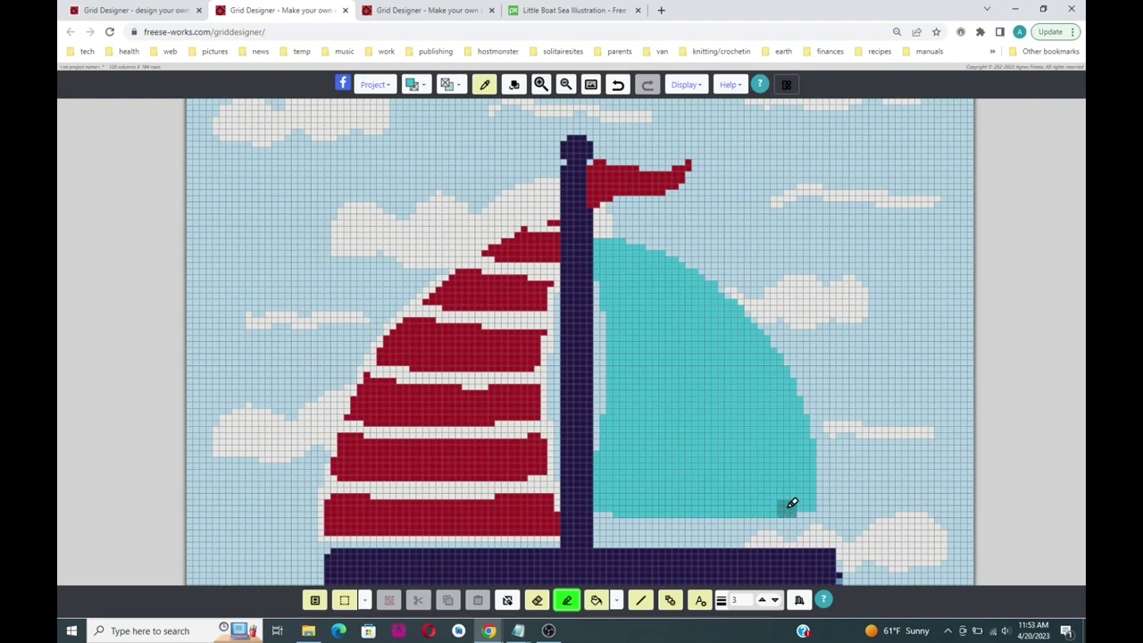
pyautogui.moveTo(658, 511); pyautogui.dragTo(738, 515)
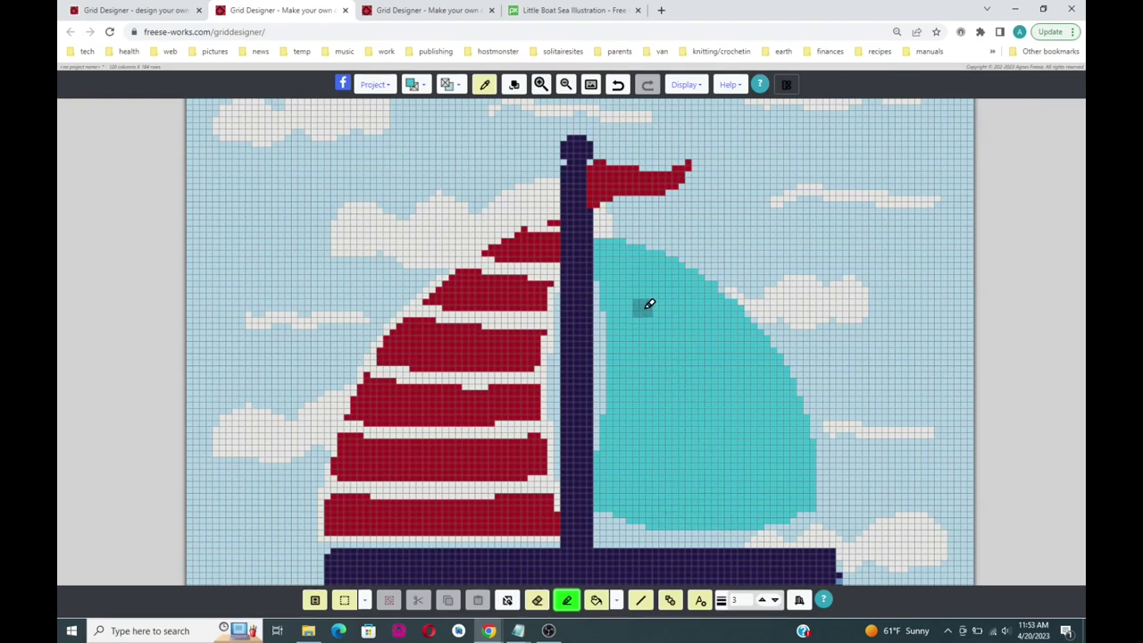
# Compare the whole chart with the enlarged sails by switching between the full and close-up views.
pyautogui.click(591, 86)
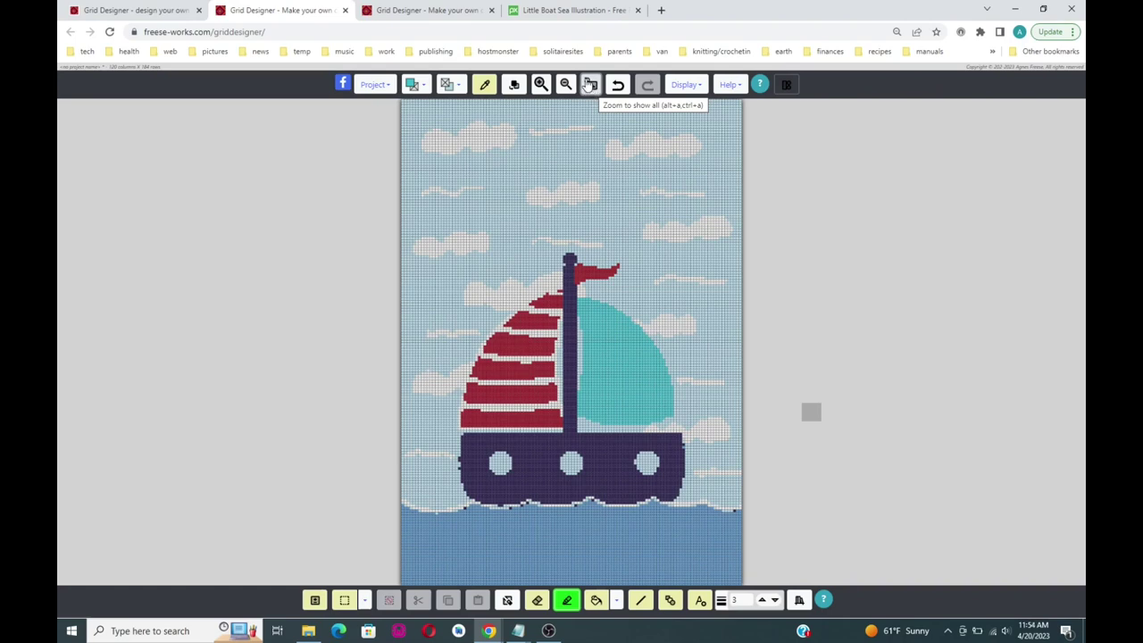
pyautogui.click(591, 87)
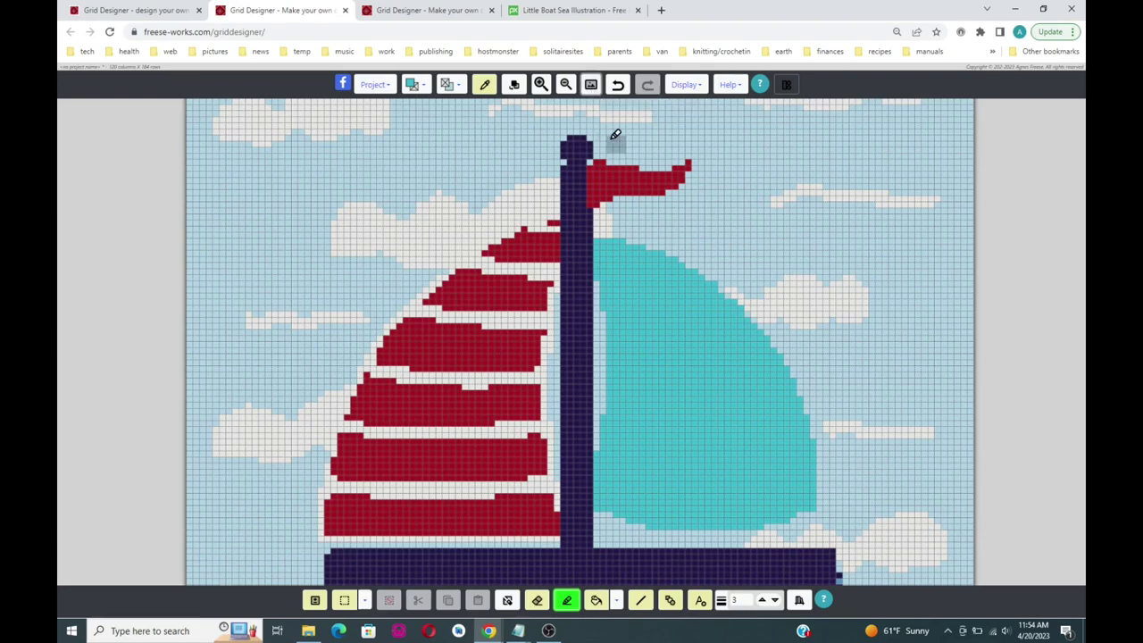
pyautogui.click(593, 87)
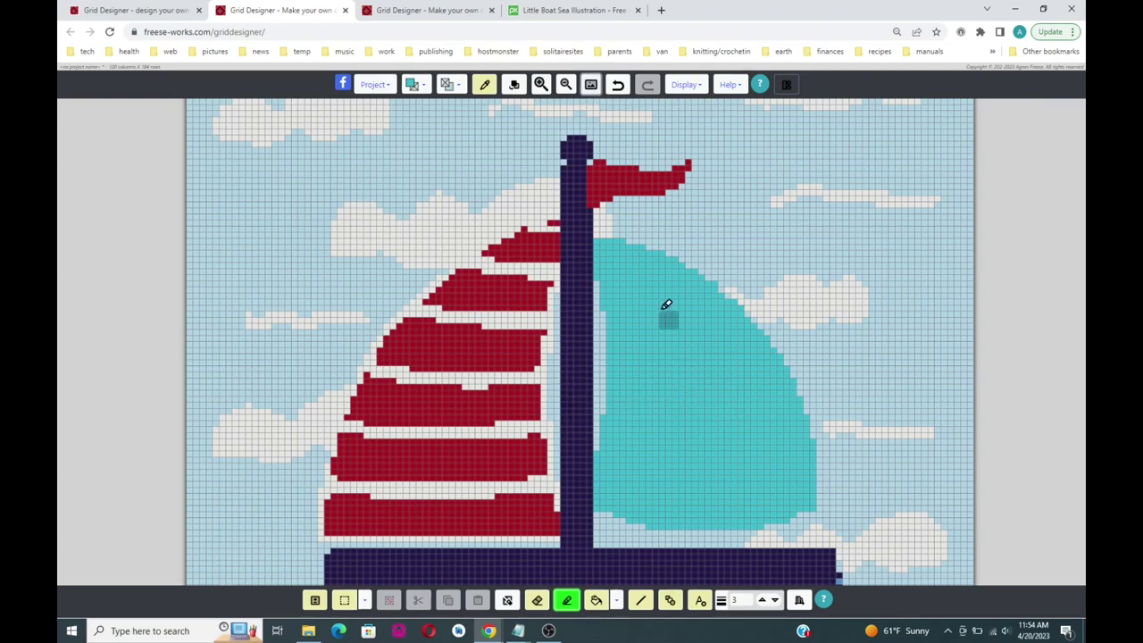
pyautogui.click(592, 86)
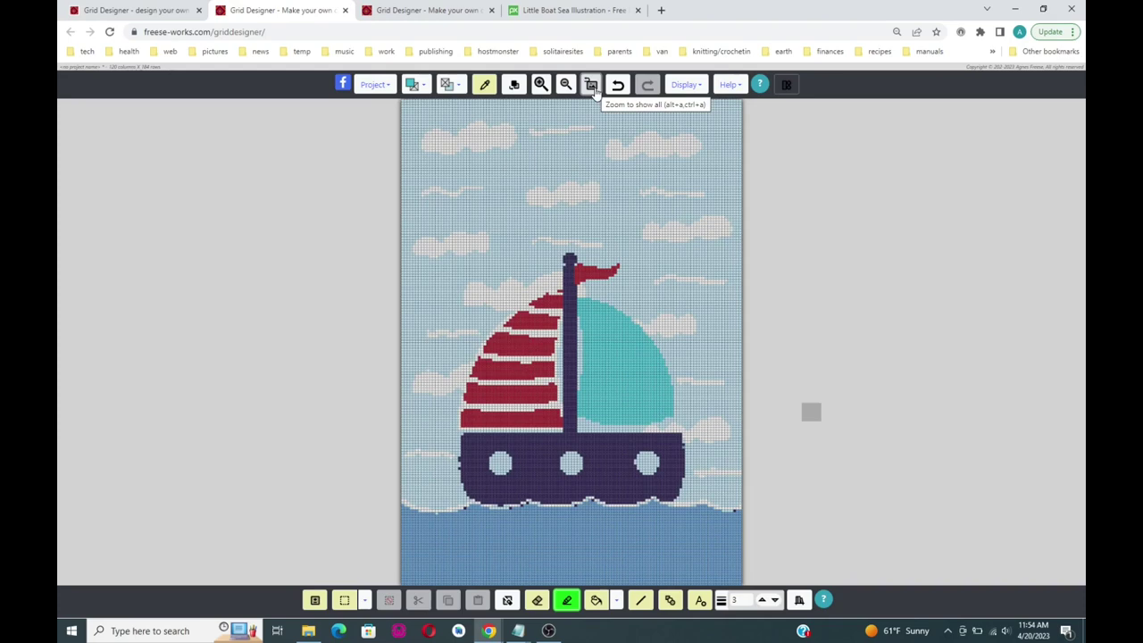
pyautogui.click(592, 87)
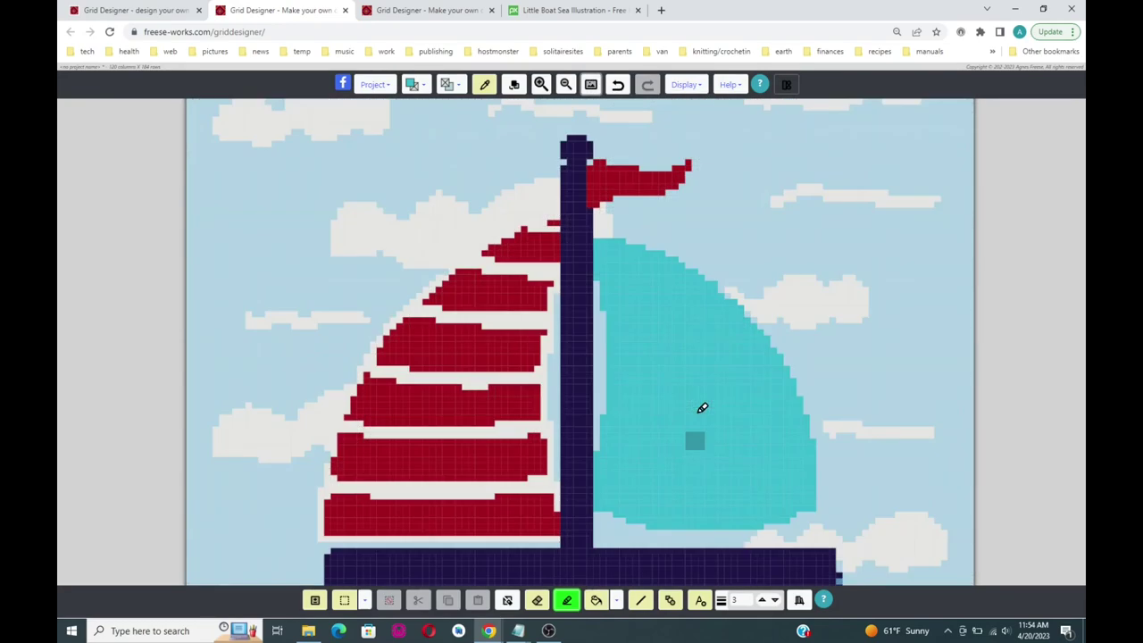
# With Hot Red and a line width of 1, draw straight lines from the mast down the striped sail's curved outer edge.
pyautogui.scroll(-1, 703, 408)
pyautogui.scroll(-1, 702, 408)
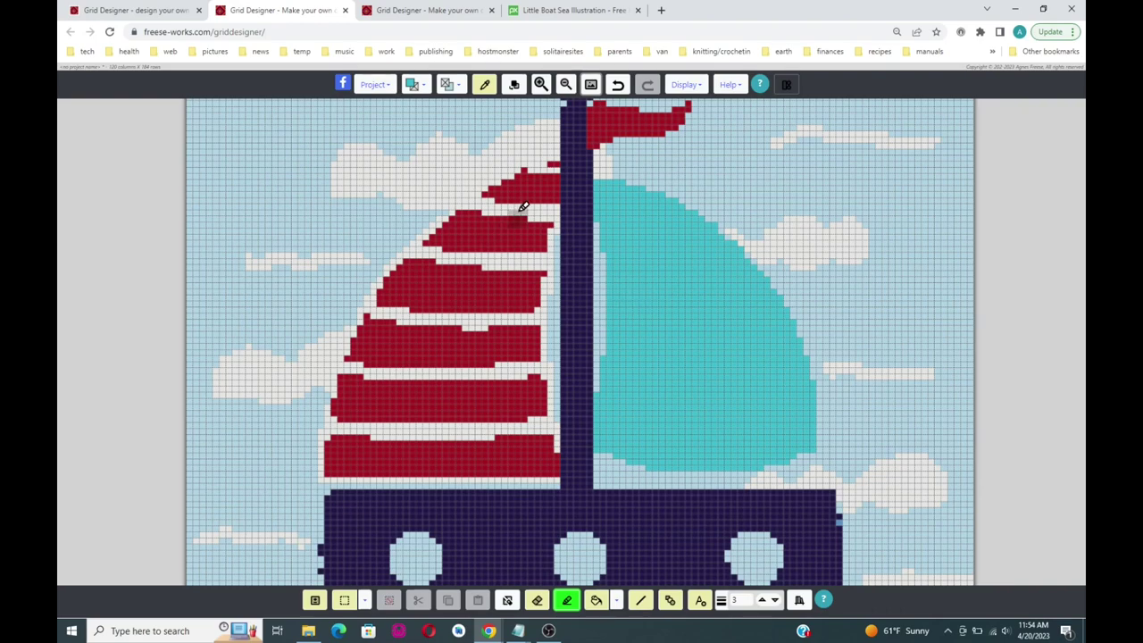
pyautogui.click(639, 604)
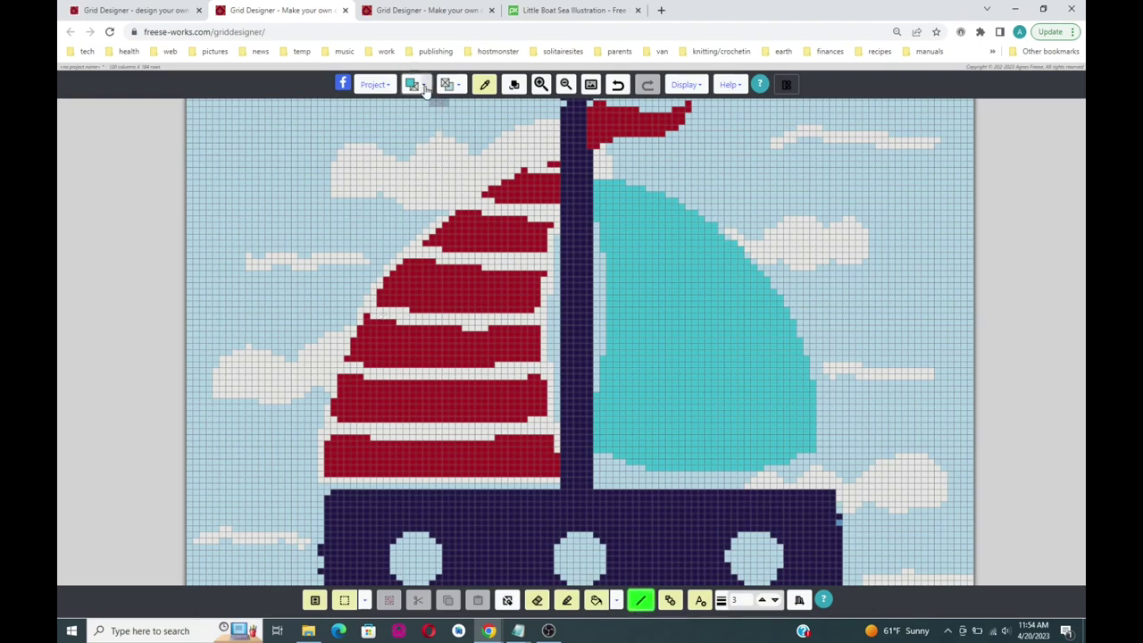
pyautogui.click(425, 89)
pyautogui.click(387, 143)
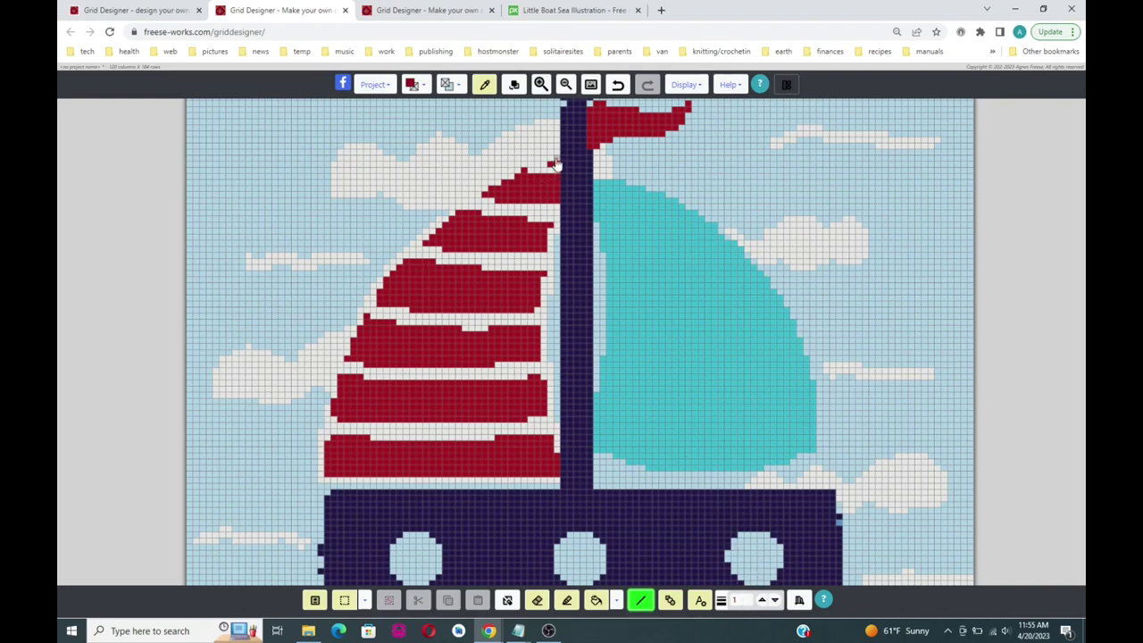
pyautogui.moveTo(554, 164)
pyautogui.mouseDown()
pyautogui.moveTo(452, 213)
pyautogui.moveTo(397, 276)
pyautogui.mouseUp()
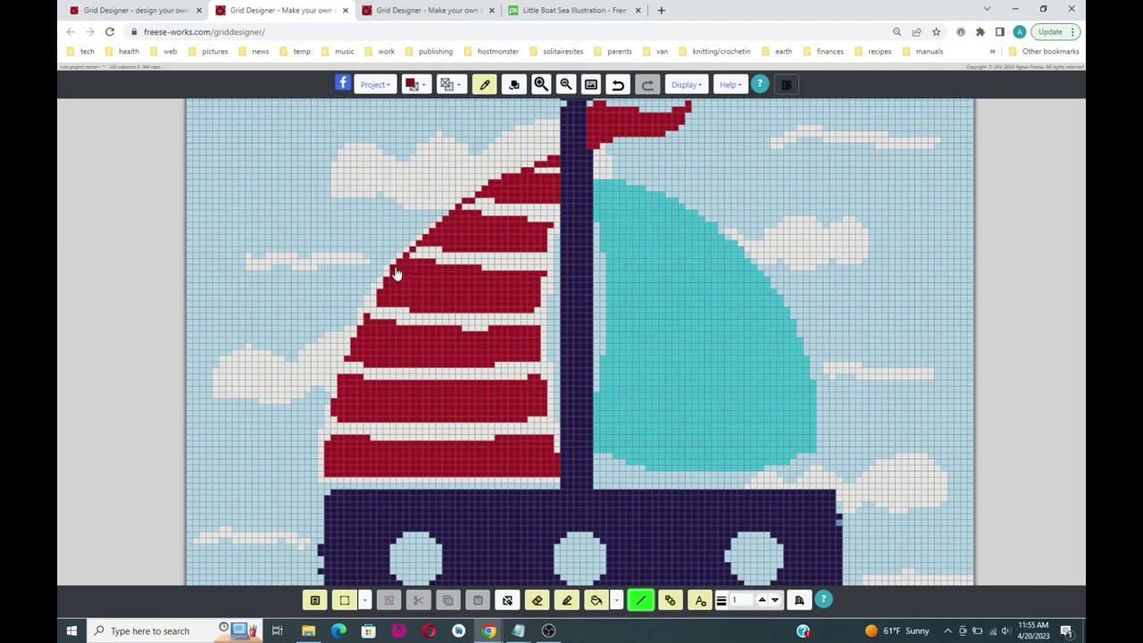
# Undo the last two edge lines and redraw short Hot Red lines bridging the gaps between stripes along the sail's outer edge.
pyautogui.click(618, 85)
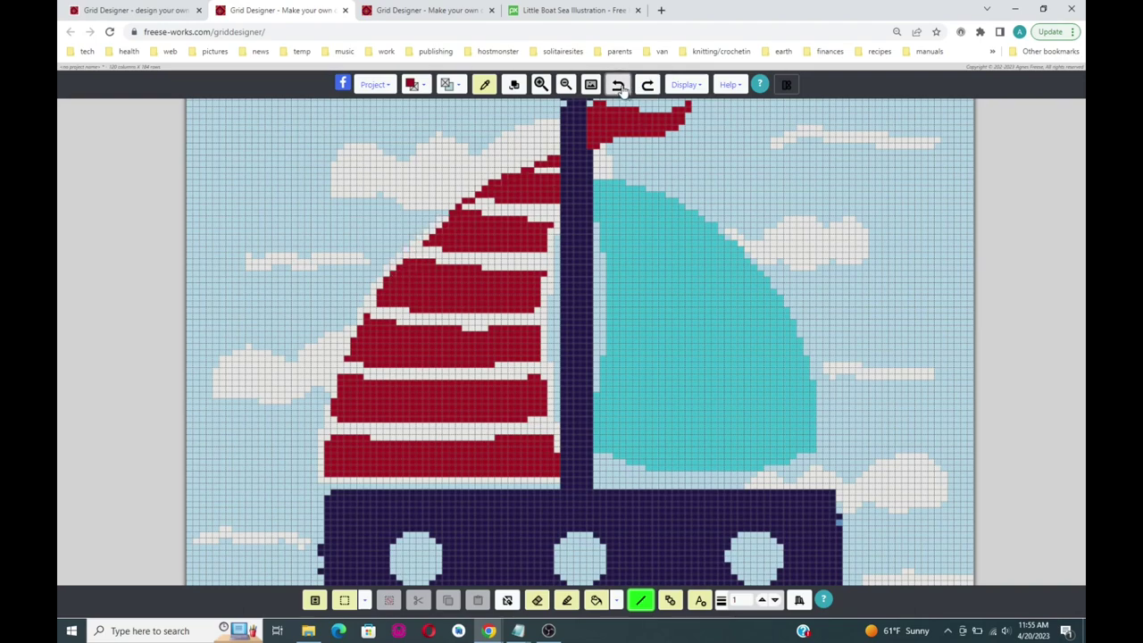
pyautogui.click(620, 86)
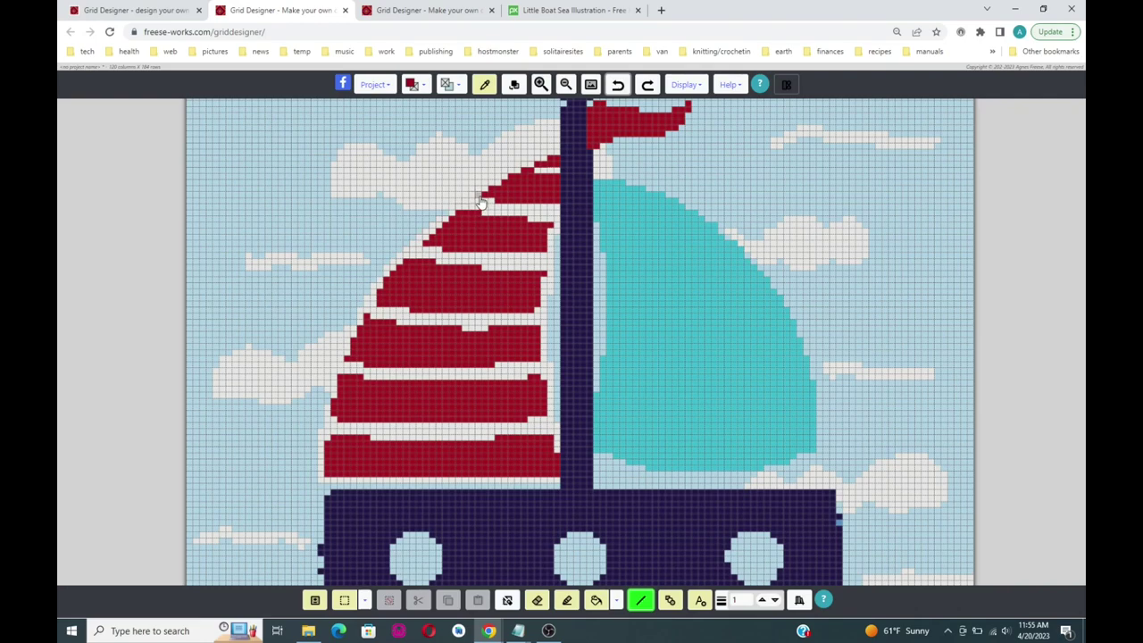
pyautogui.moveTo(480, 196); pyautogui.dragTo(454, 218)
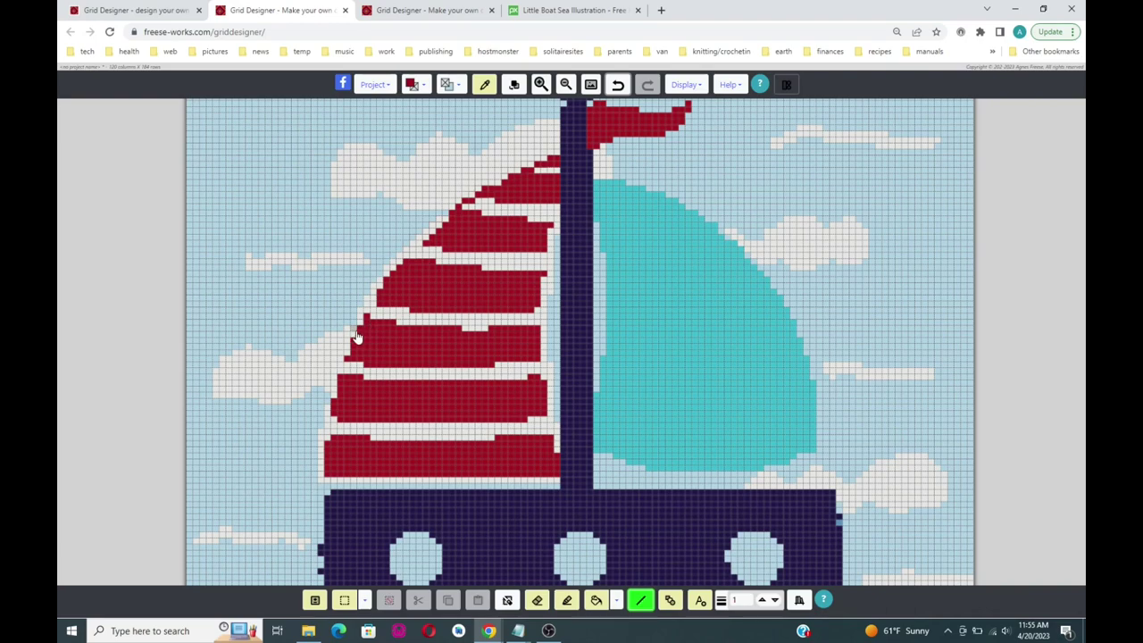
pyautogui.moveTo(355, 338); pyautogui.dragTo(336, 401)
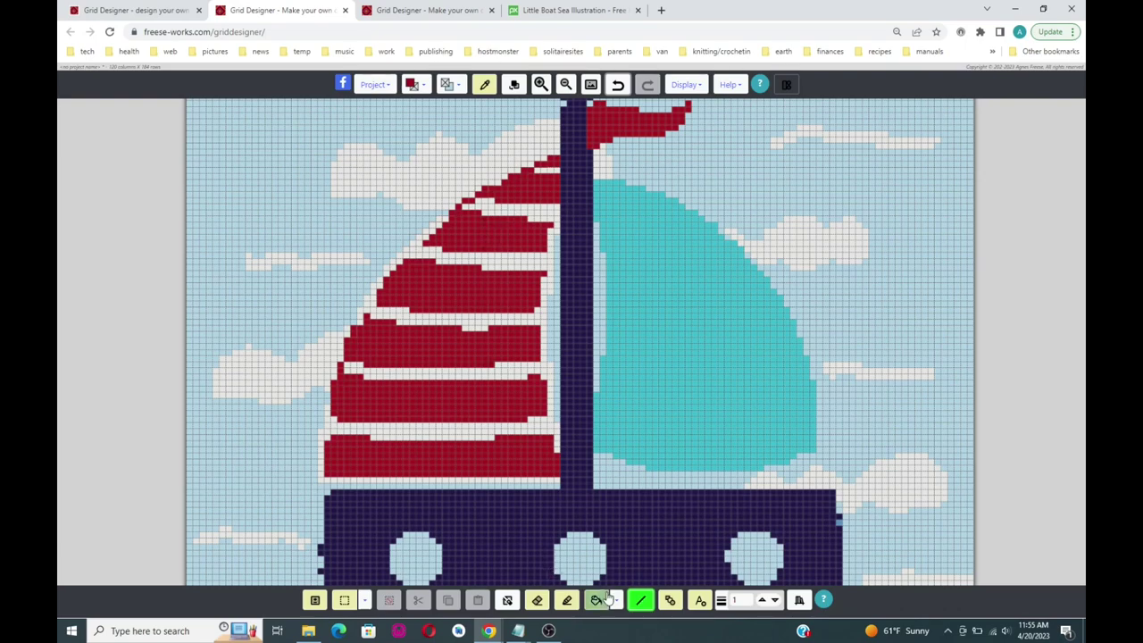
# Fill the white stripes and the remaining gap at the peak of the striped sail with Hot Red.
pyautogui.click(597, 601)
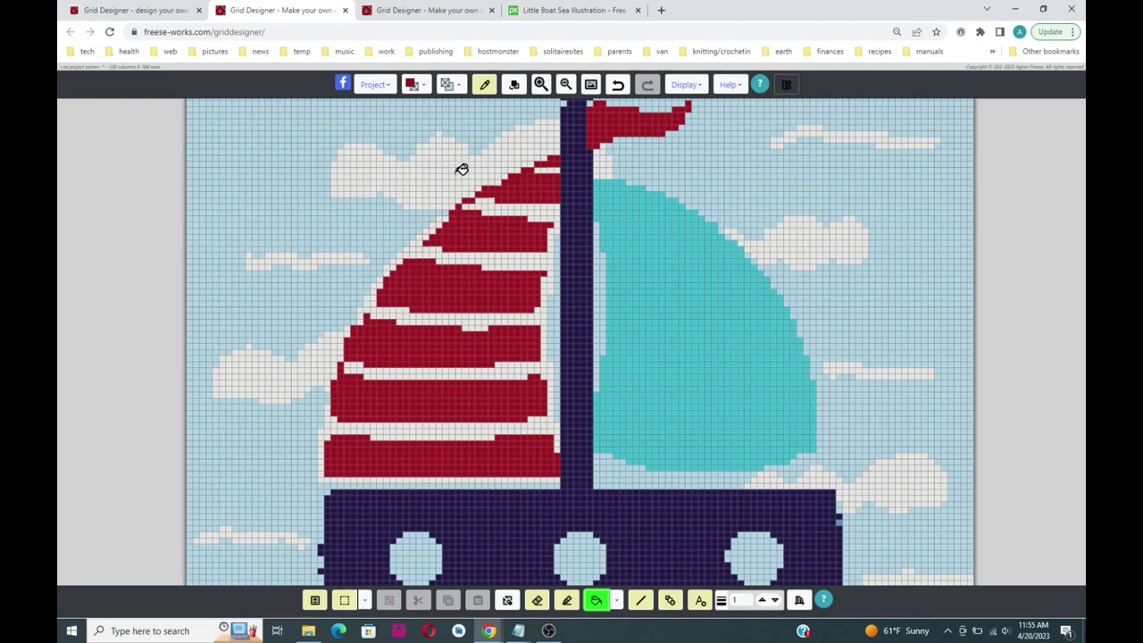
pyautogui.click(496, 204)
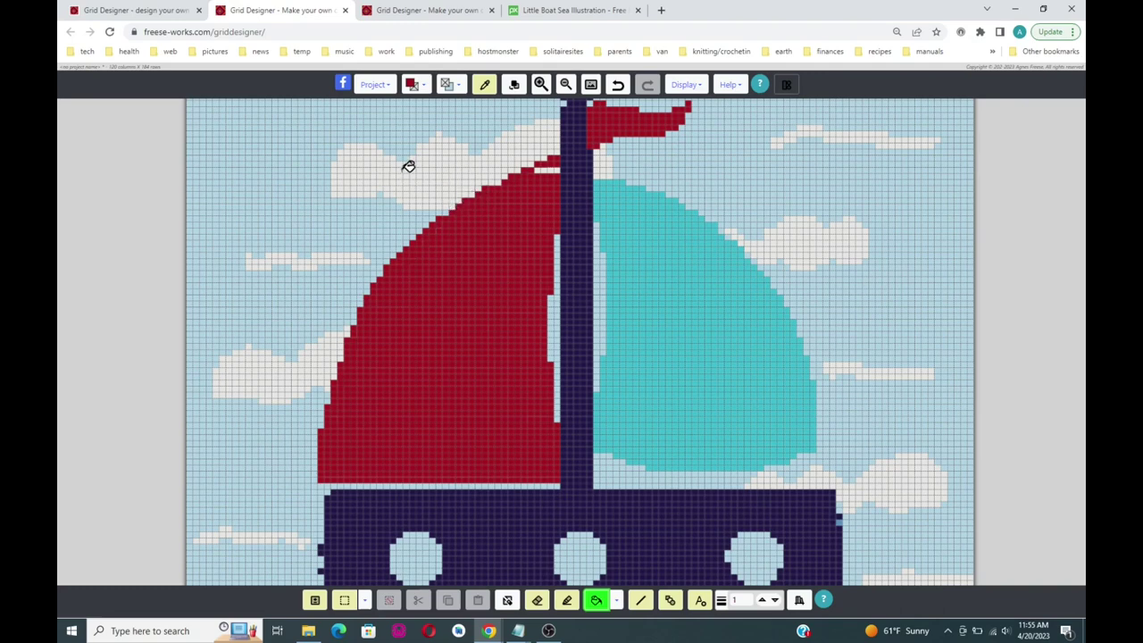
pyautogui.click(551, 167)
# Pencil Light Blue over the lower corner cells of the red sail to curve its bottom edge.
pyautogui.click(596, 600)
pyautogui.click(566, 599)
pyautogui.click(323, 478)
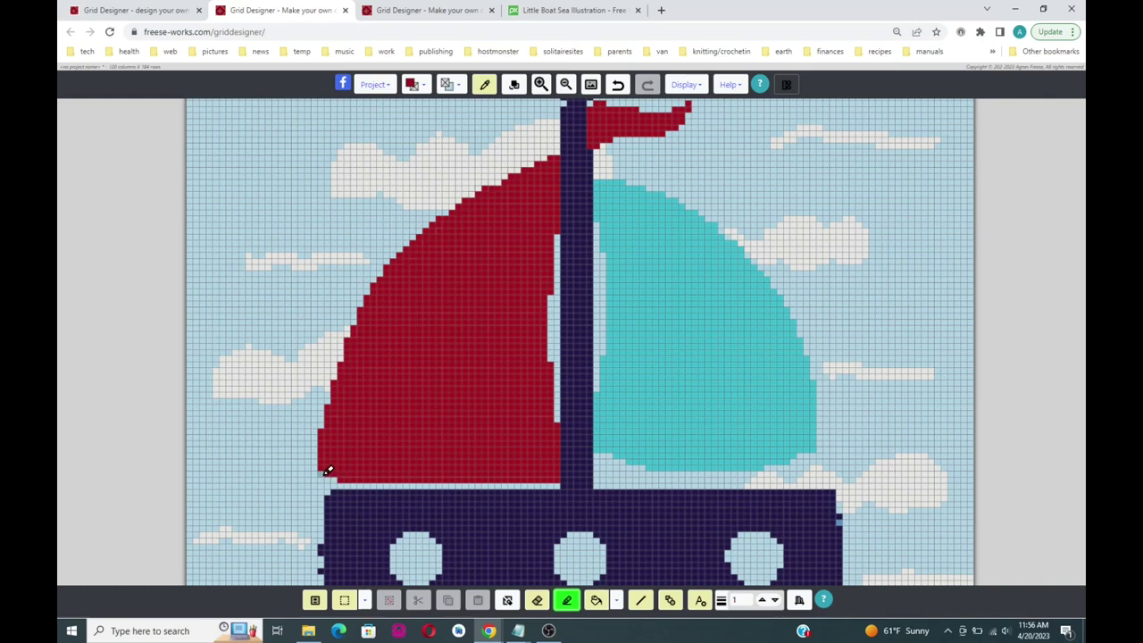
pyautogui.moveTo(332, 466); pyautogui.dragTo(549, 476)
pyautogui.click(525, 478)
pyautogui.scroll(1, 434, 482)
pyautogui.scroll(-3, 427, 483)
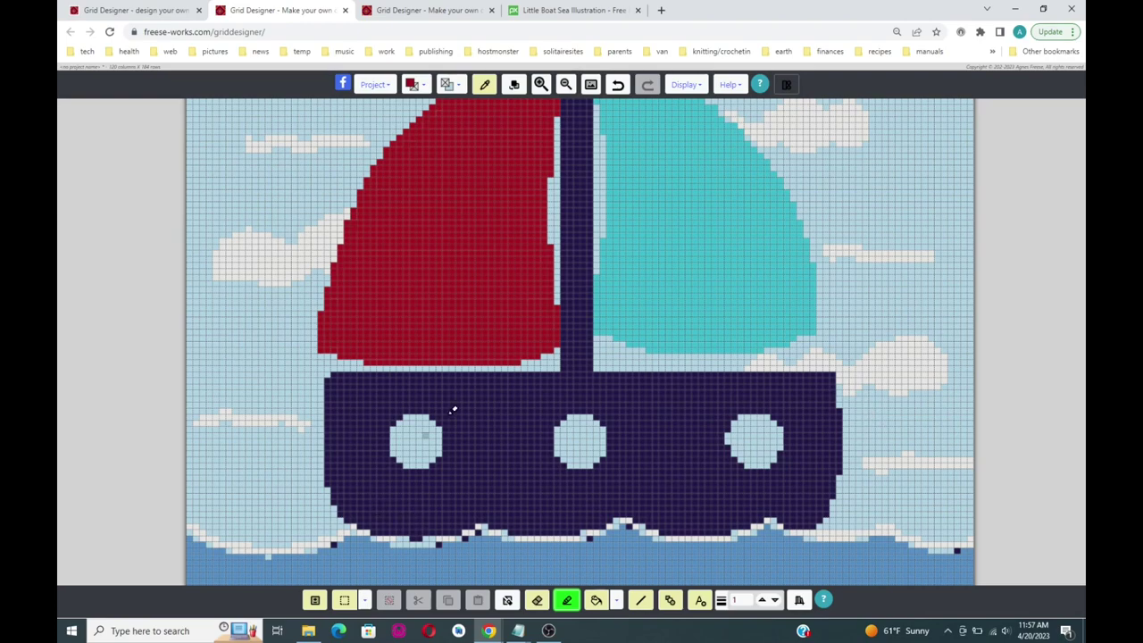
# Set the foreground color to Soft Navy, show the floating palette beside the whole chart, and look at its background and foreground color sections.
pyautogui.click(590, 84)
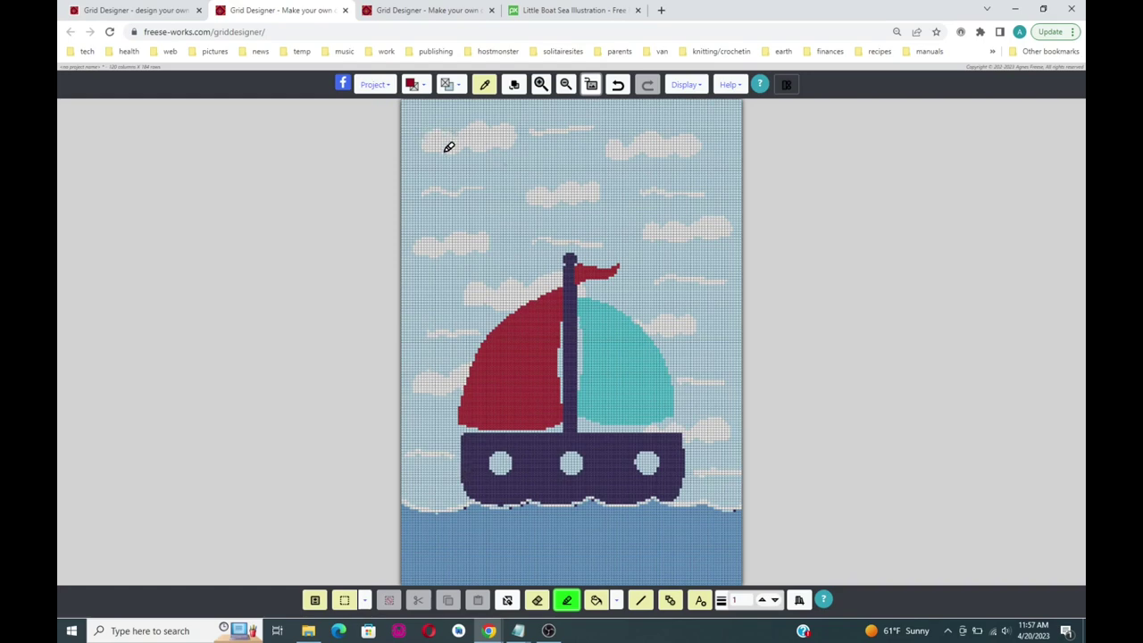
pyautogui.click(423, 86)
pyautogui.click(461, 148)
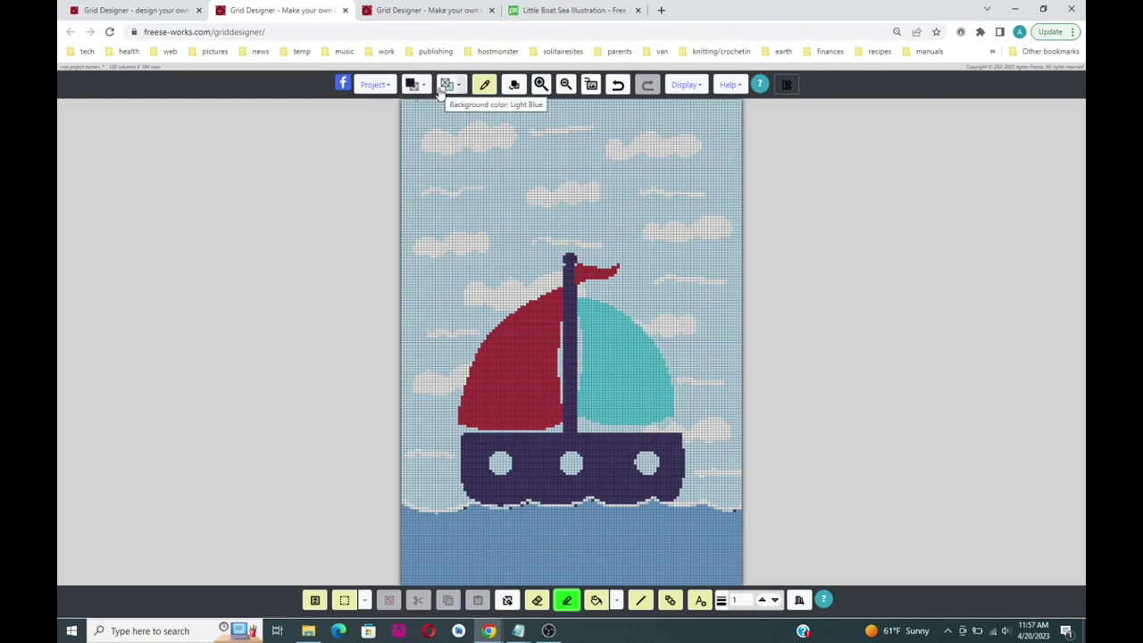
pyautogui.click(684, 85)
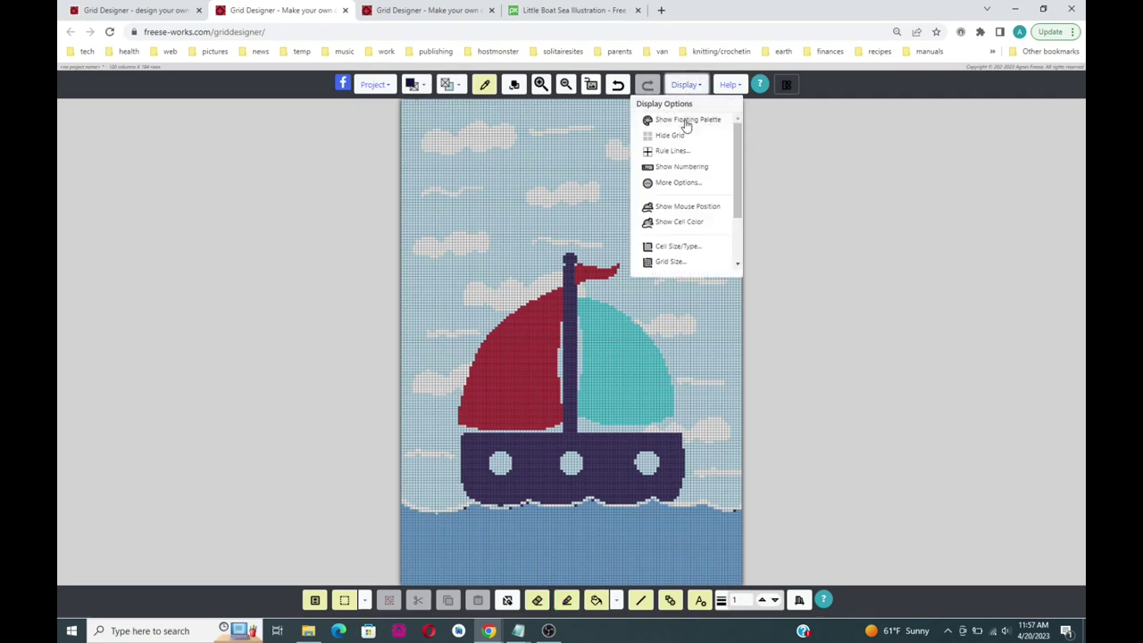
pyautogui.click(685, 120)
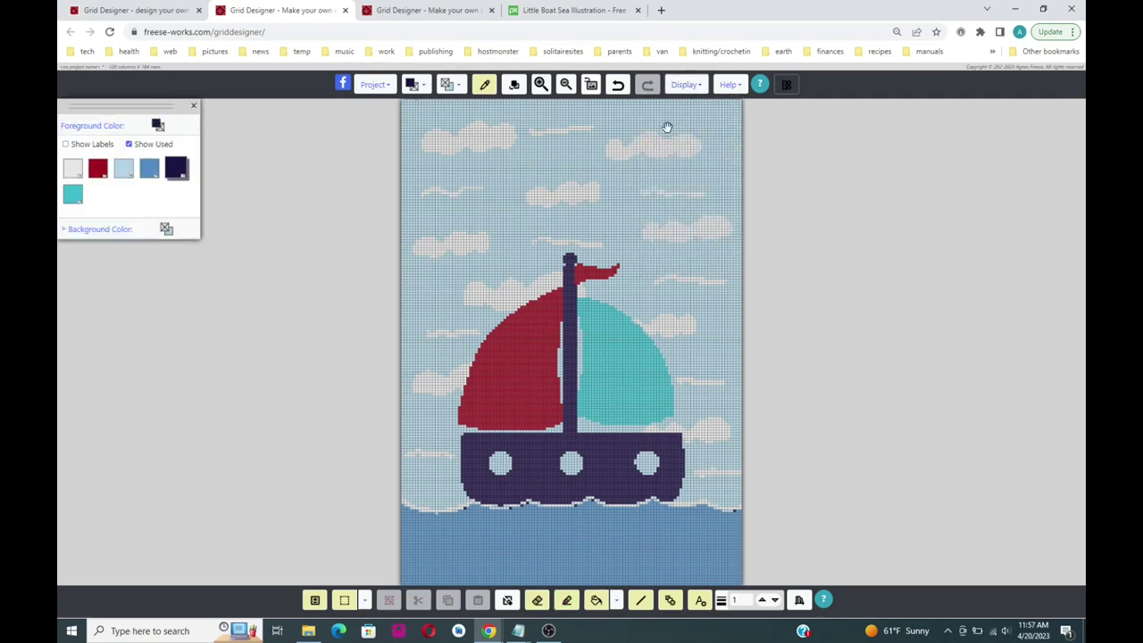
pyautogui.moveTo(140, 108); pyautogui.dragTo(310, 234)
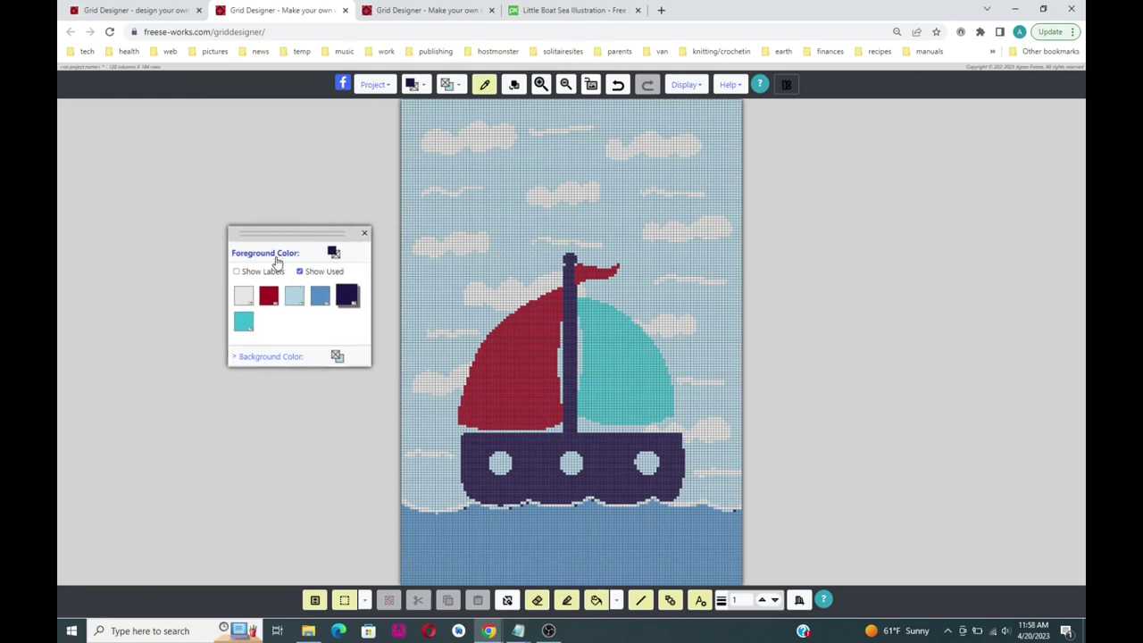
pyautogui.click(278, 358)
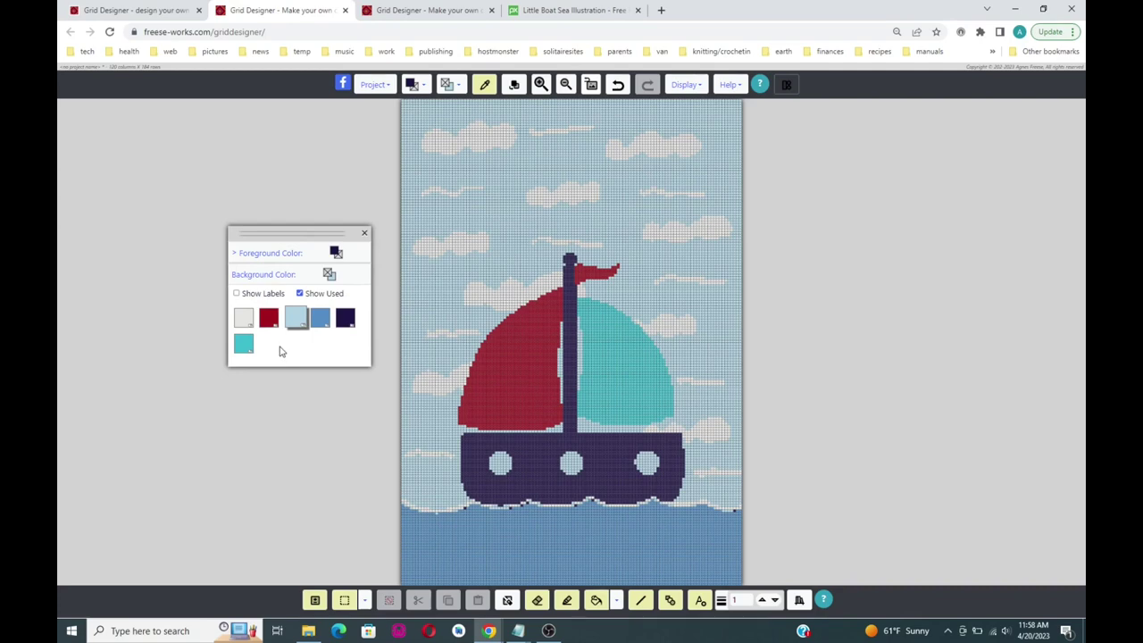
pyautogui.click(281, 255)
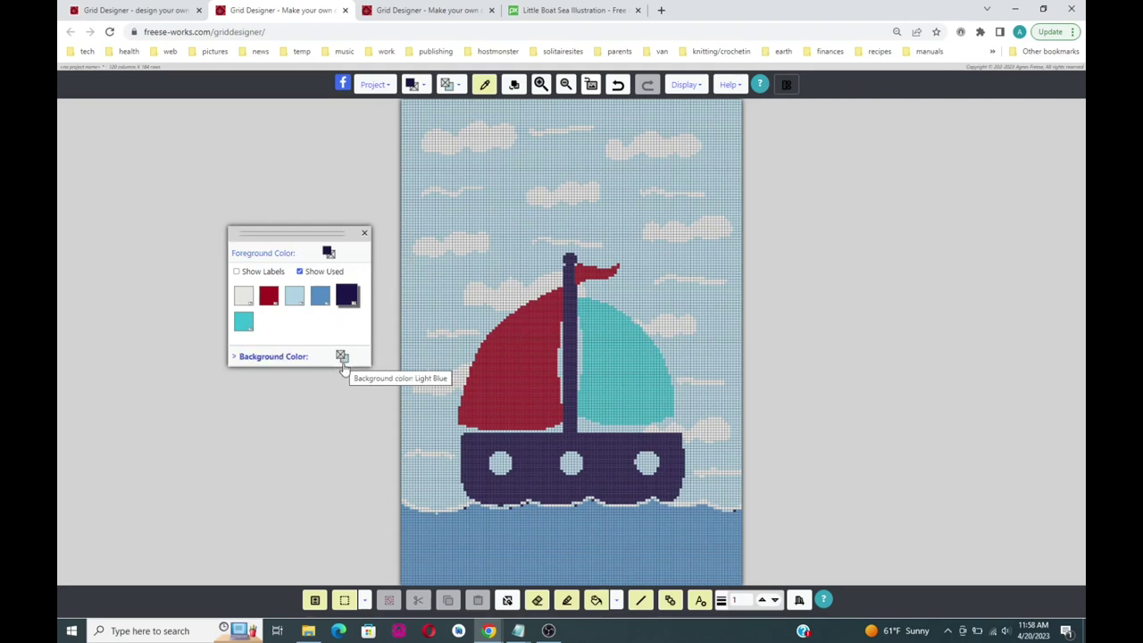
# Return to the enlarged view of the hull with the pencil active and turn on the cell color display.
pyautogui.click(568, 602)
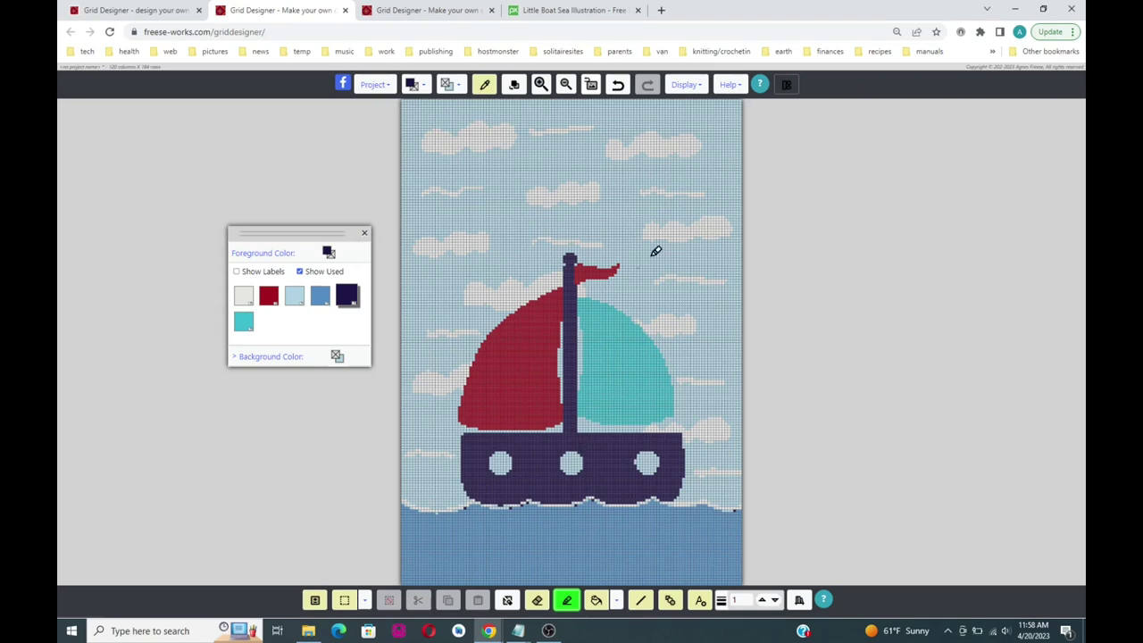
pyautogui.click(590, 85)
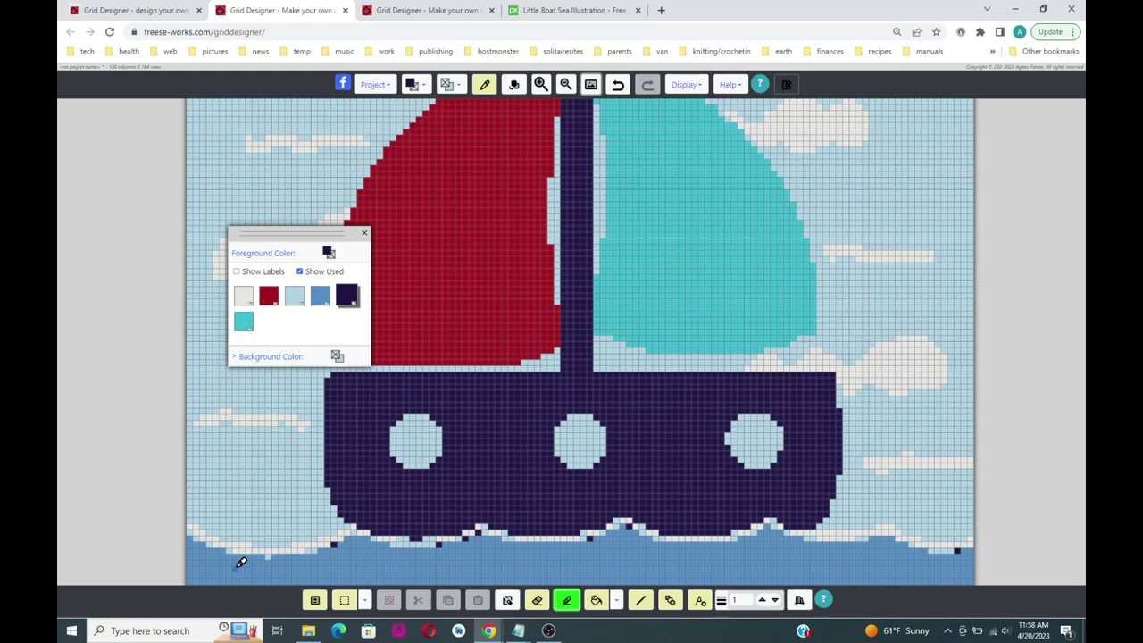
pyautogui.click(684, 83)
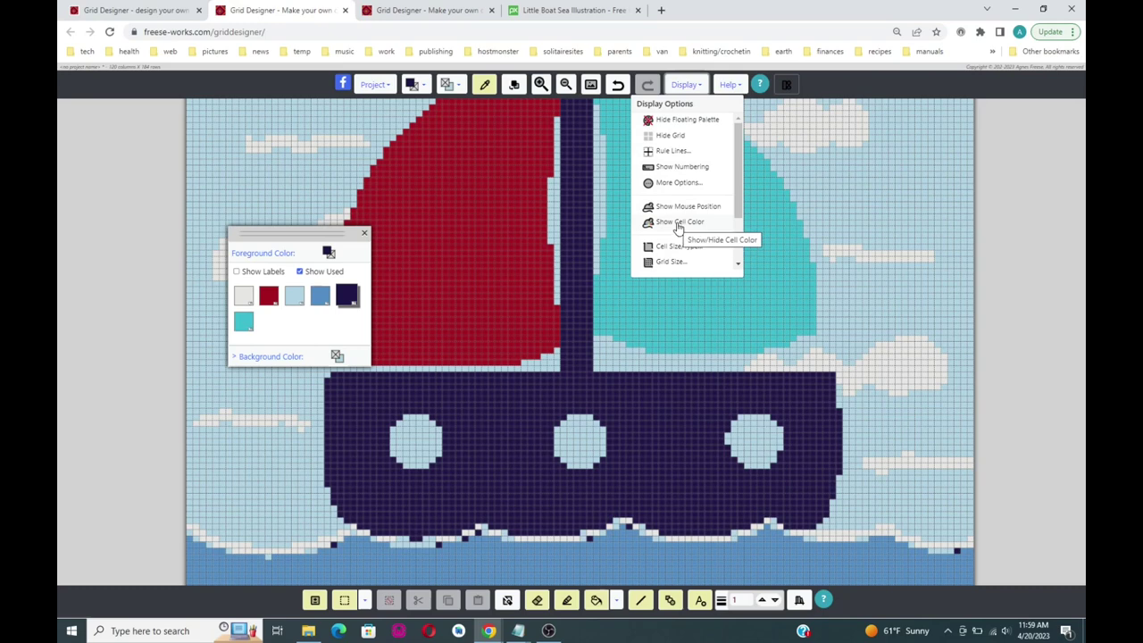
pyautogui.click(678, 223)
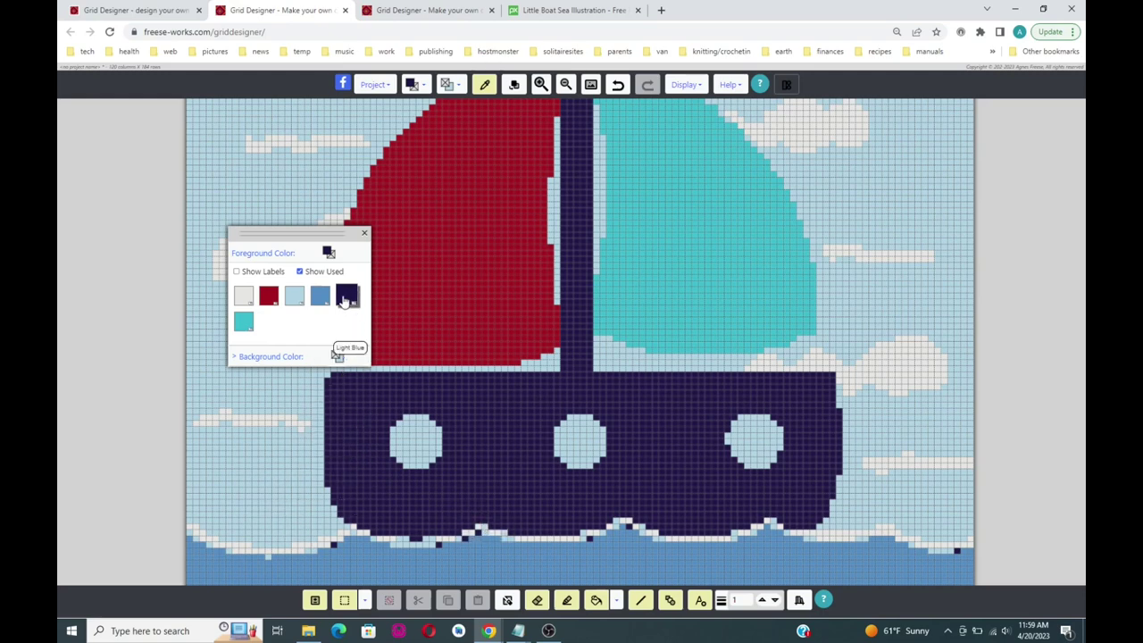
# Pencil extra Soft Navy cells along the hull's left side, and fill in the cloud at its right end with White.
pyautogui.click(566, 599)
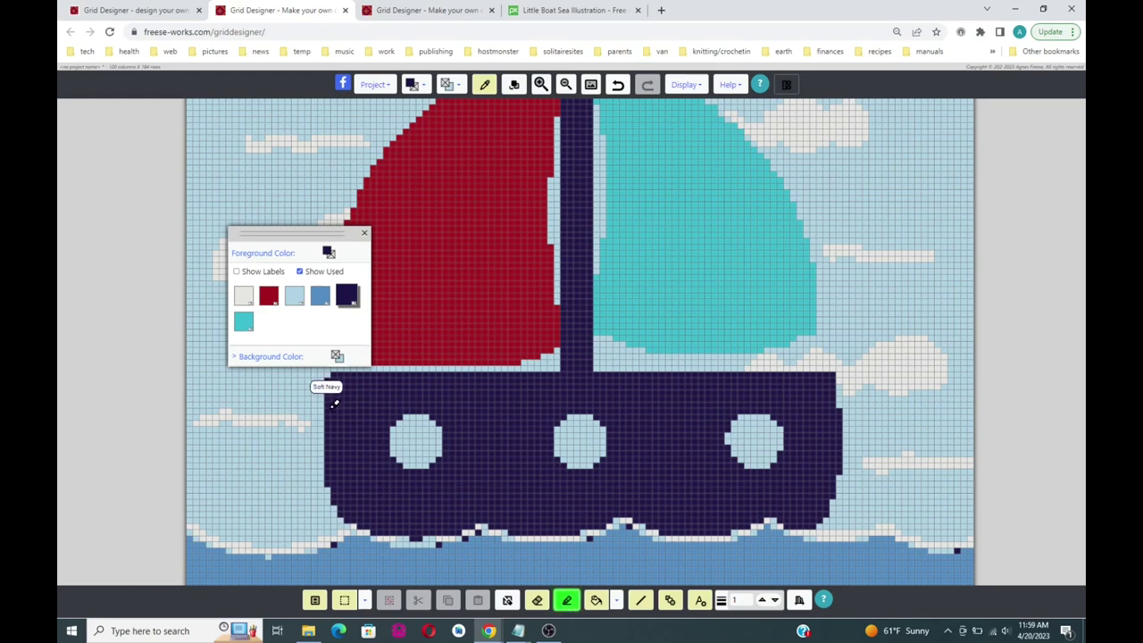
pyautogui.moveTo(327, 394); pyautogui.dragTo(329, 453)
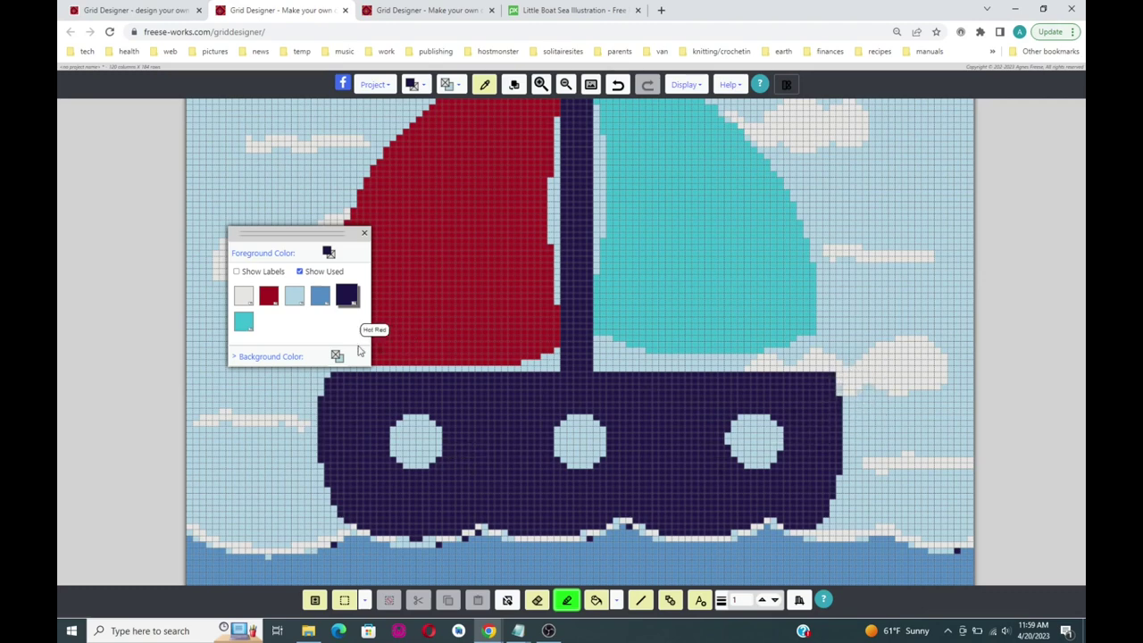
pyautogui.click(241, 298)
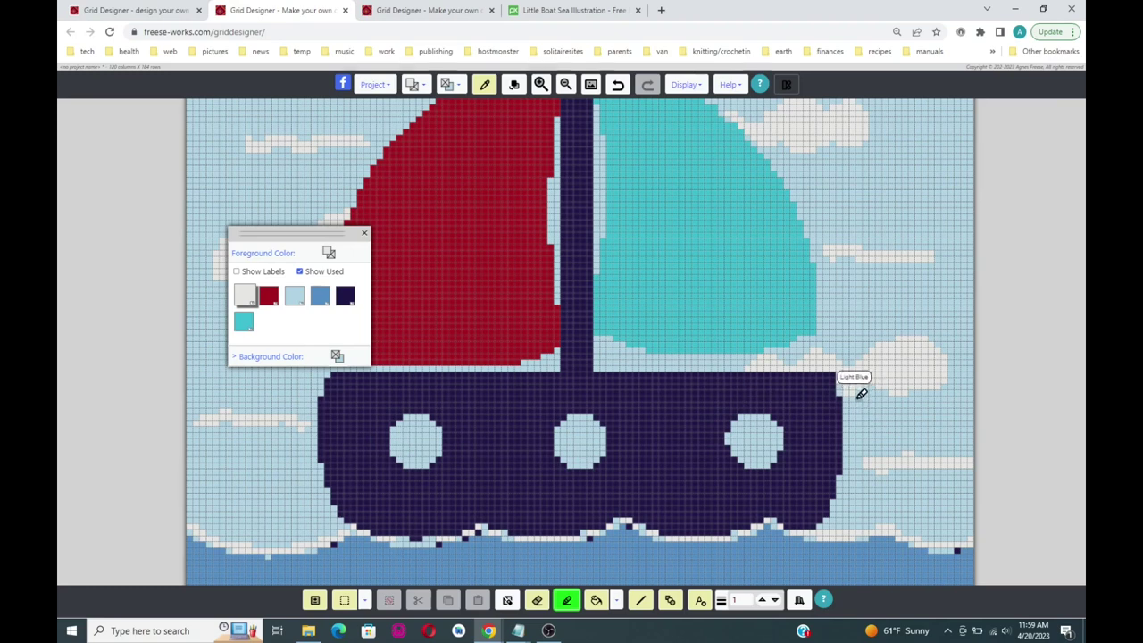
pyautogui.moveTo(845, 390); pyautogui.dragTo(845, 378)
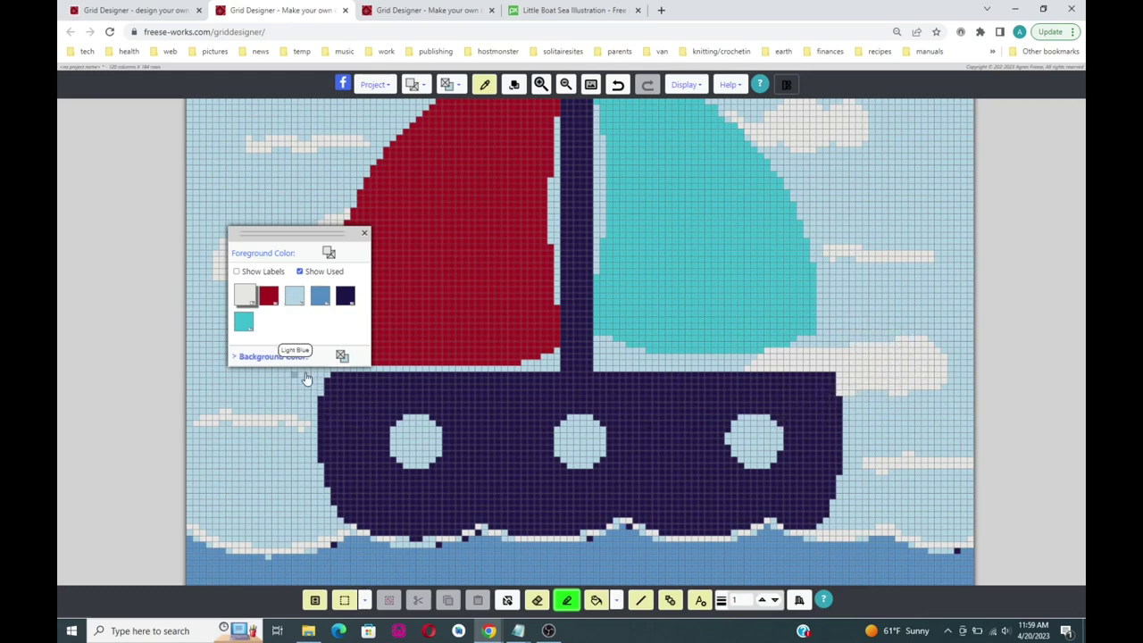
# Fill the thin white cloud streaks on both sides of the hull and beside the turquoise sail with Light Blue.
pyautogui.click(295, 295)
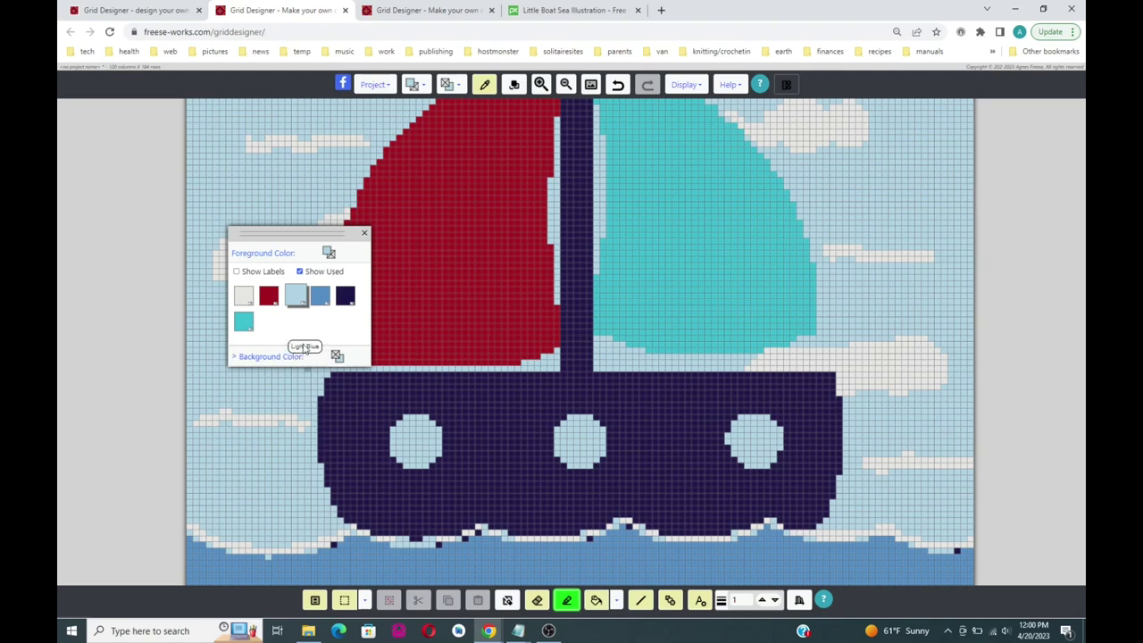
pyautogui.click(595, 602)
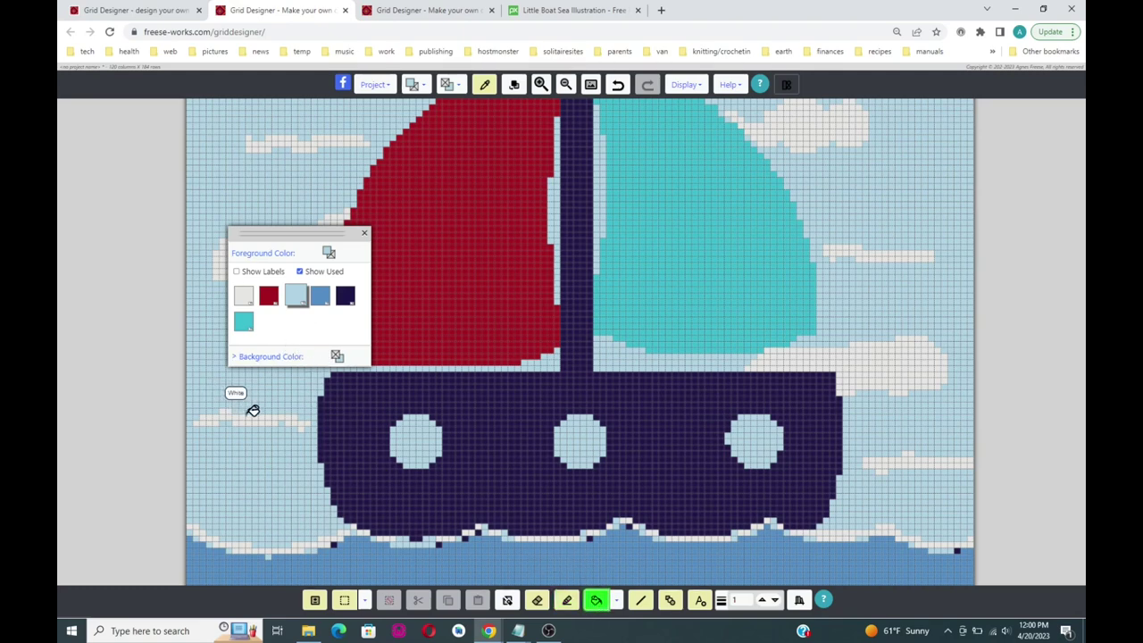
pyautogui.click(253, 415)
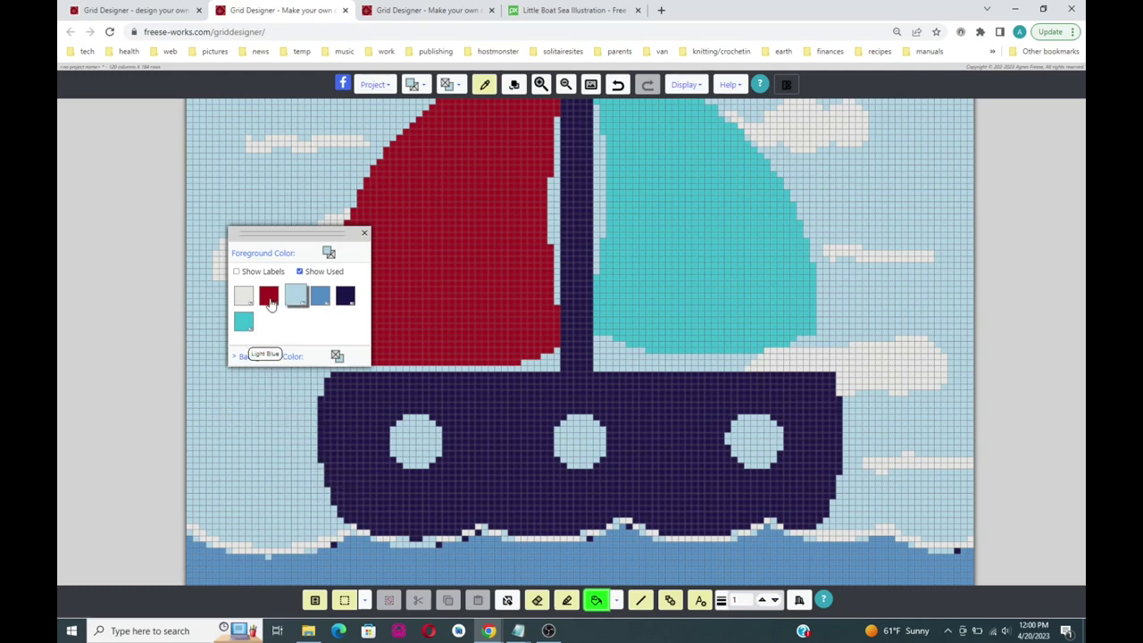
pyautogui.click(317, 300)
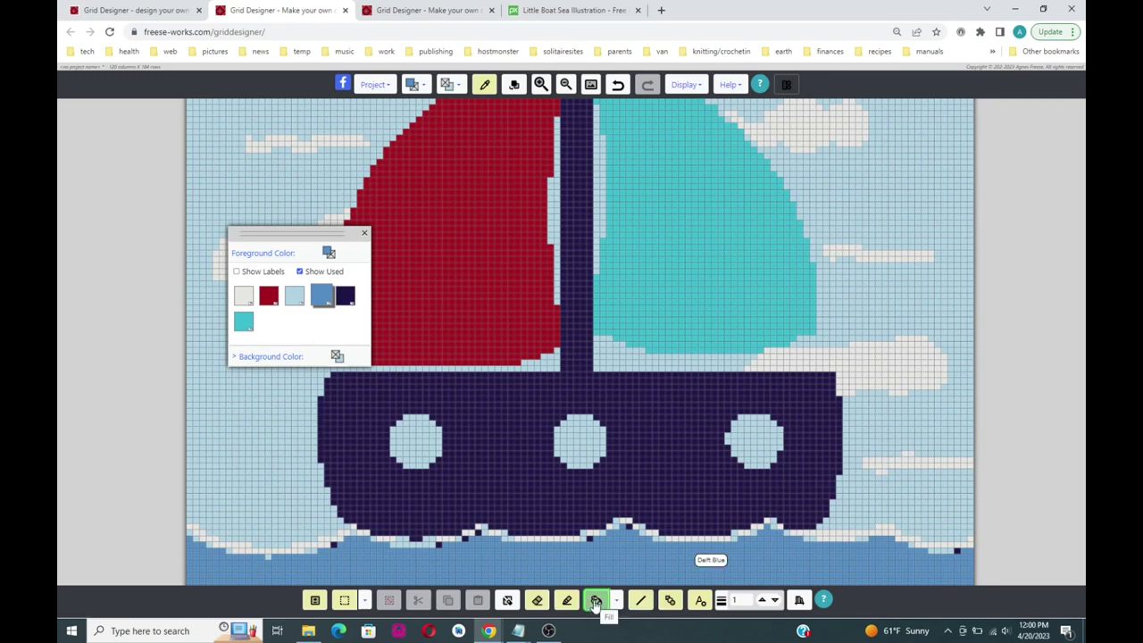
pyautogui.click(902, 458)
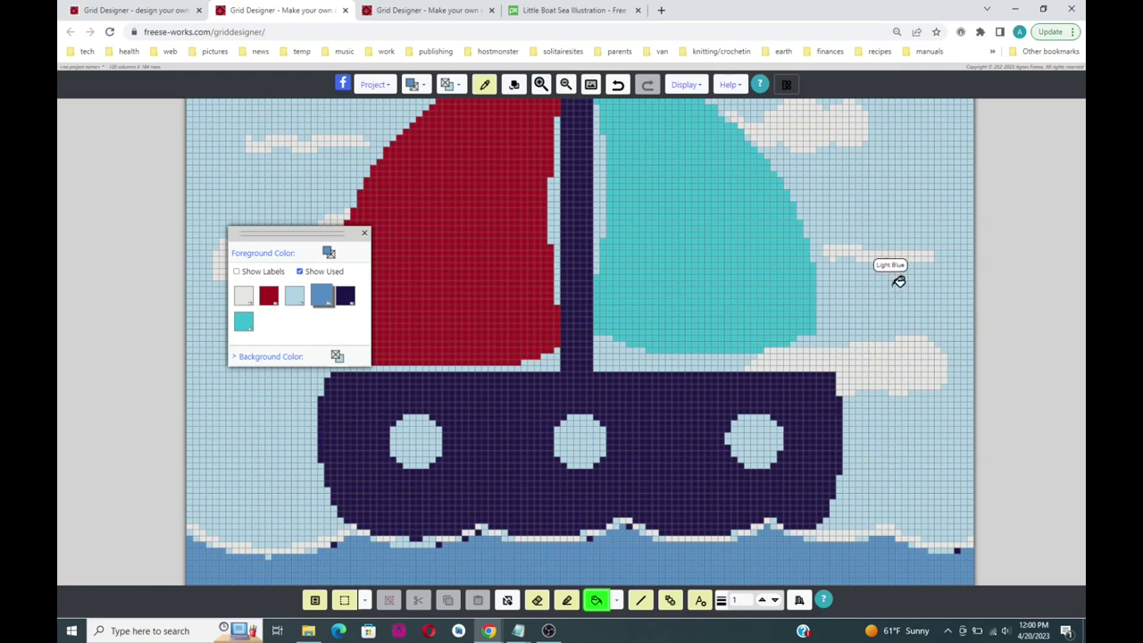
pyautogui.click(885, 254)
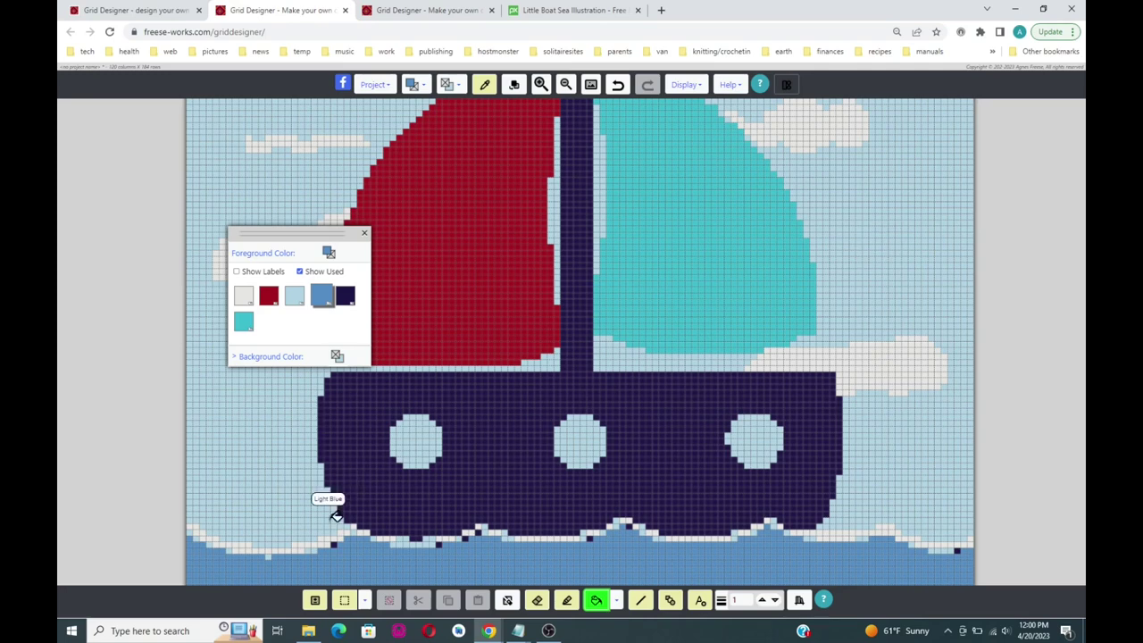
# Fill the white wave crests and stray cells along the waterline, including the lone navy cell at the sea's right end, with Delft Blue.
pyautogui.click(248, 544)
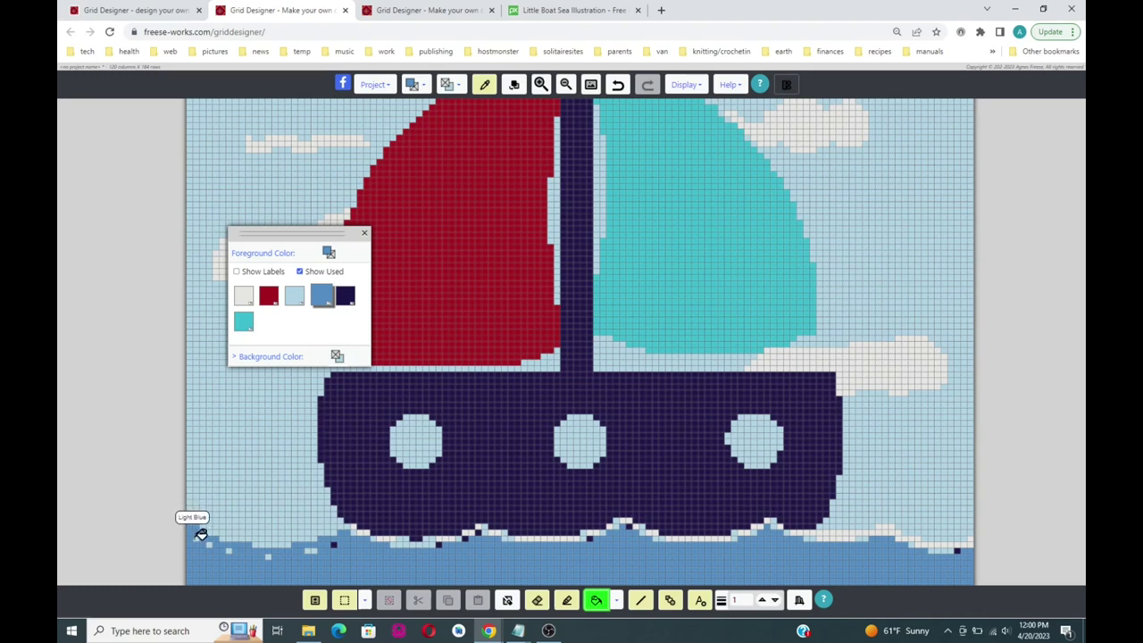
pyautogui.click(208, 534)
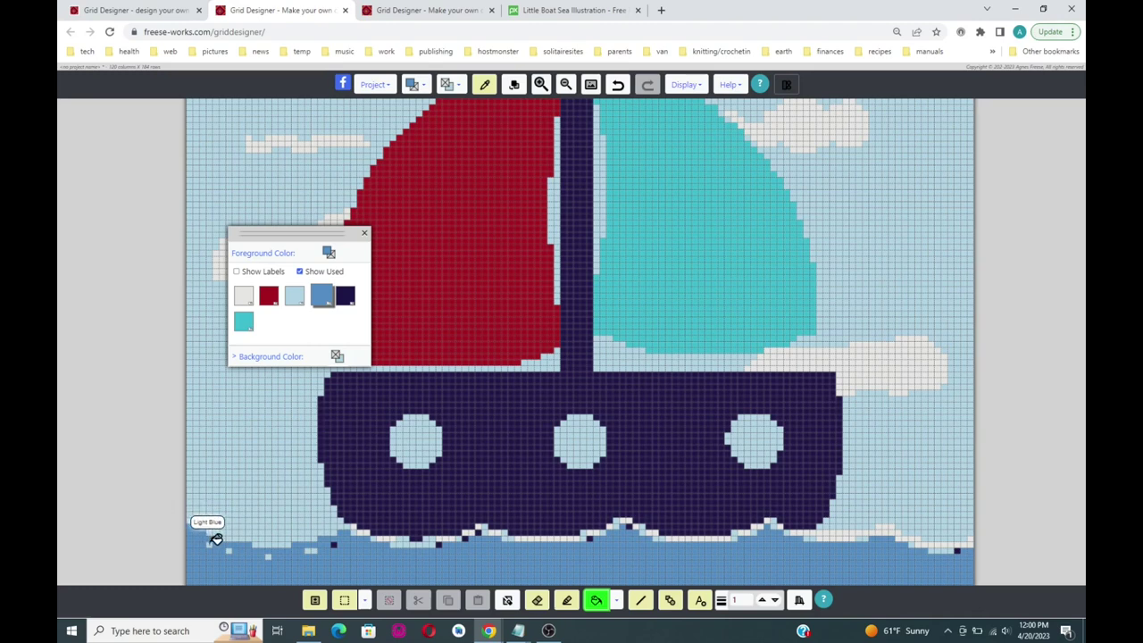
pyautogui.click(268, 550)
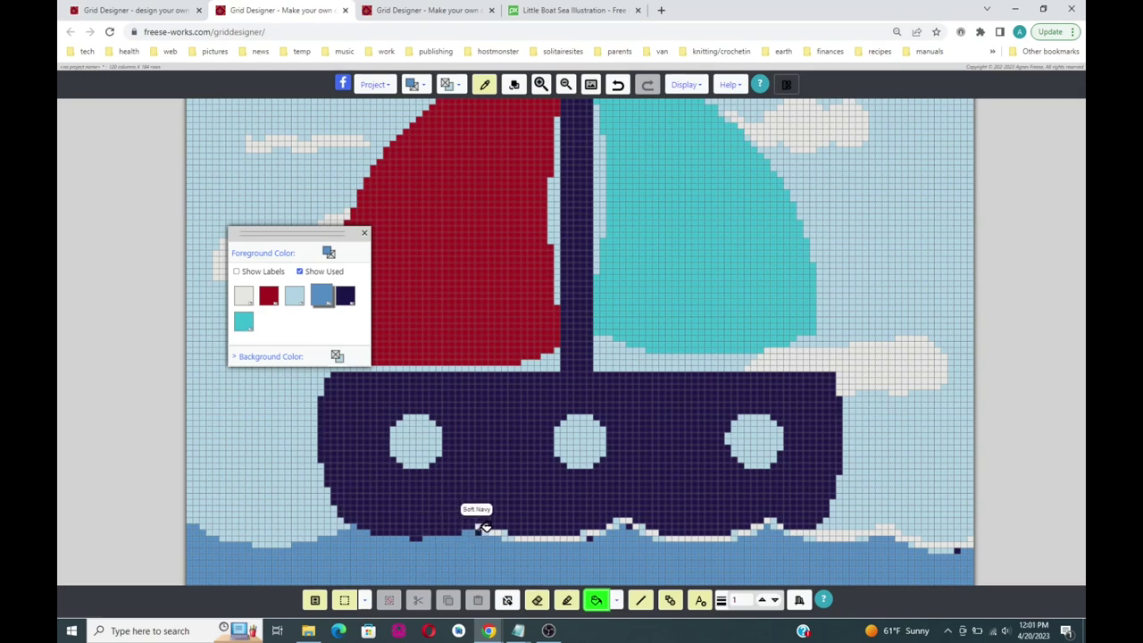
pyautogui.click(529, 535)
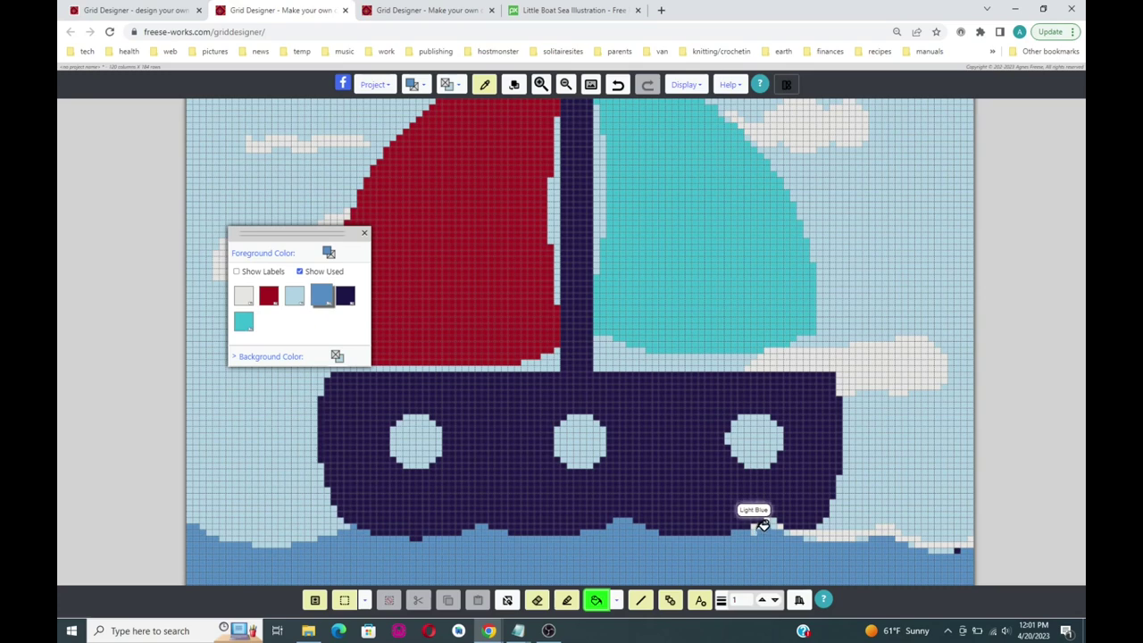
pyautogui.click(813, 530)
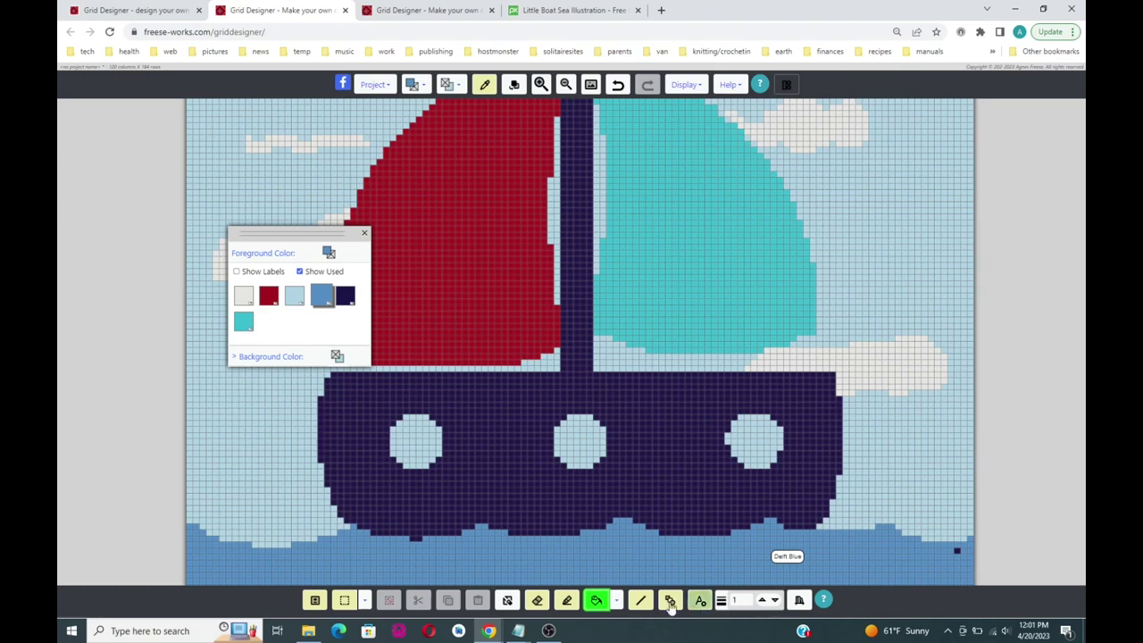
pyautogui.click(640, 601)
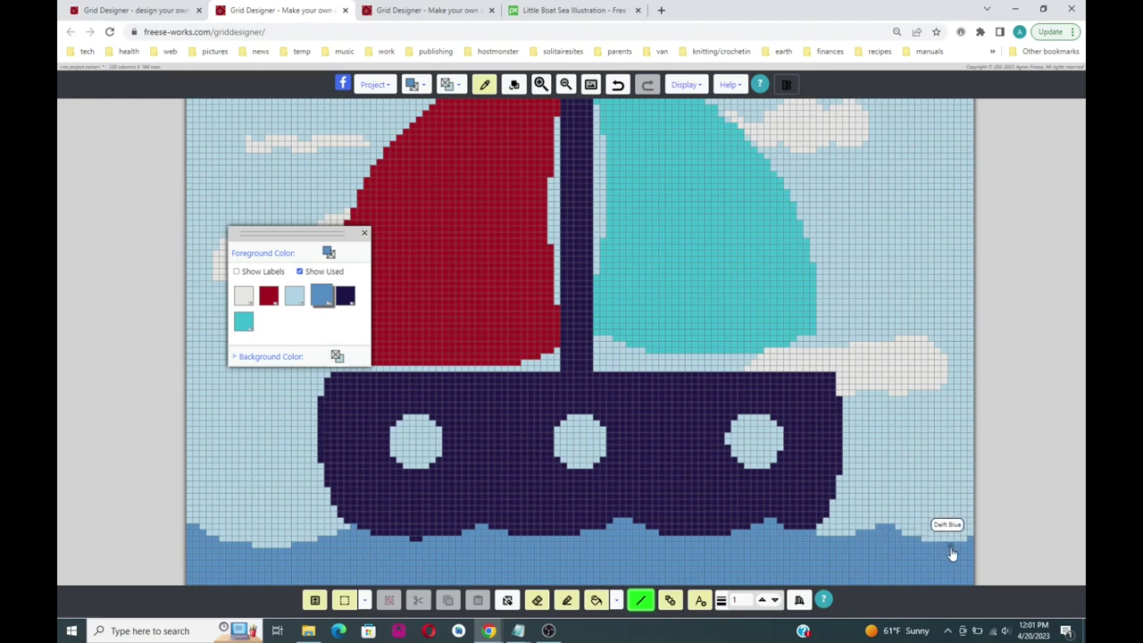
# Copy the hull's left porthole with its navy surround and paste it over the misshapen right porthole, level with the others.
pyautogui.click(591, 85)
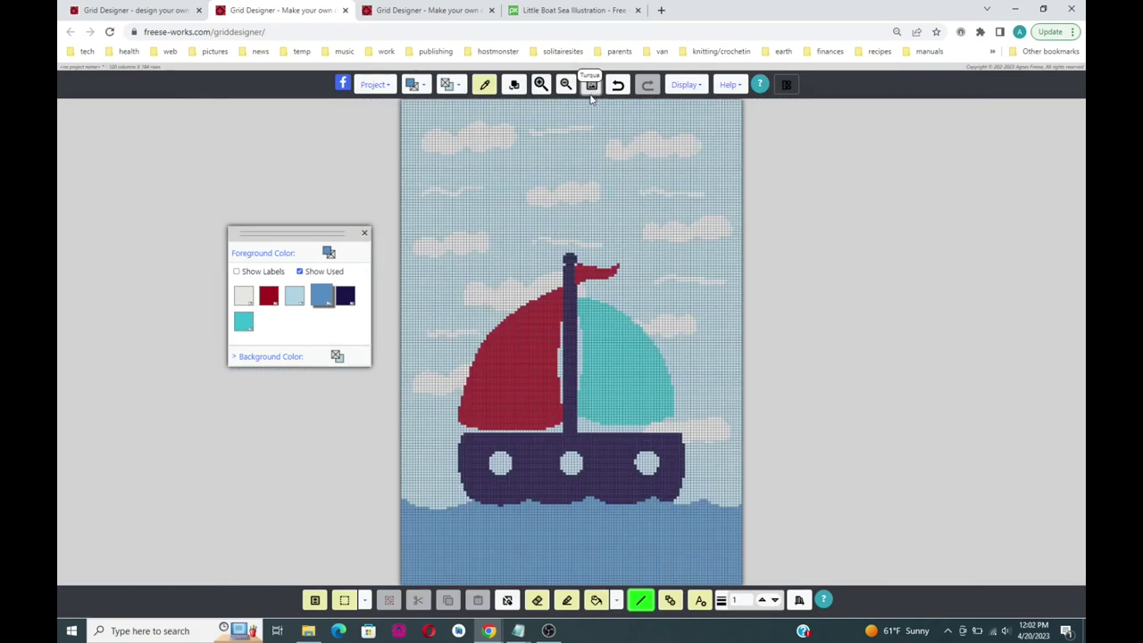
pyautogui.click(591, 87)
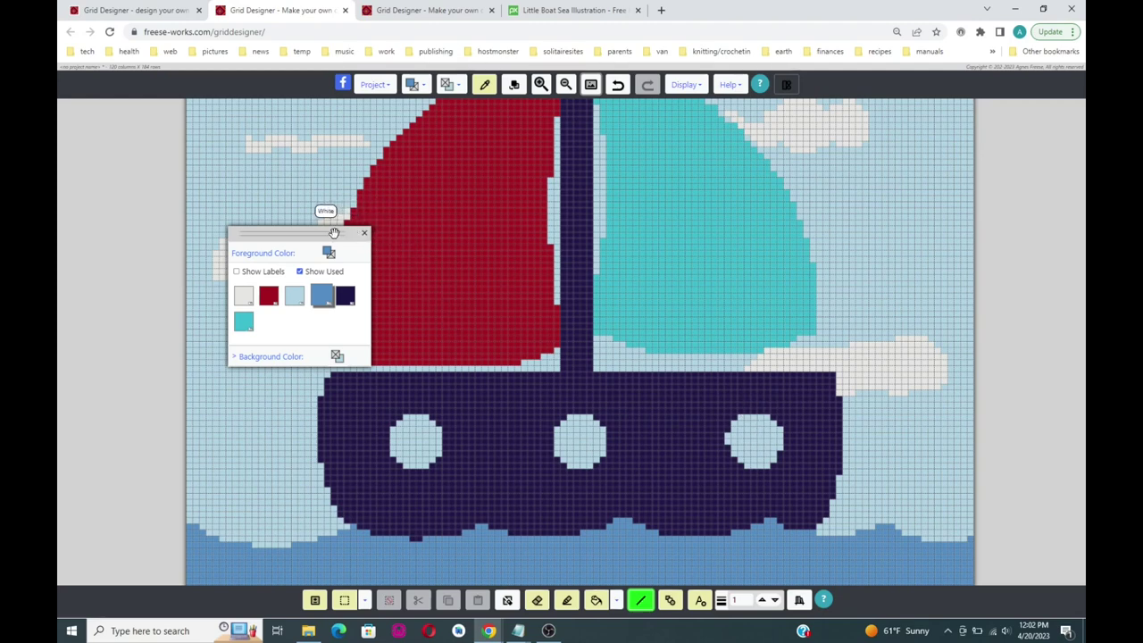
pyautogui.moveTo(334, 234); pyautogui.dragTo(207, 170)
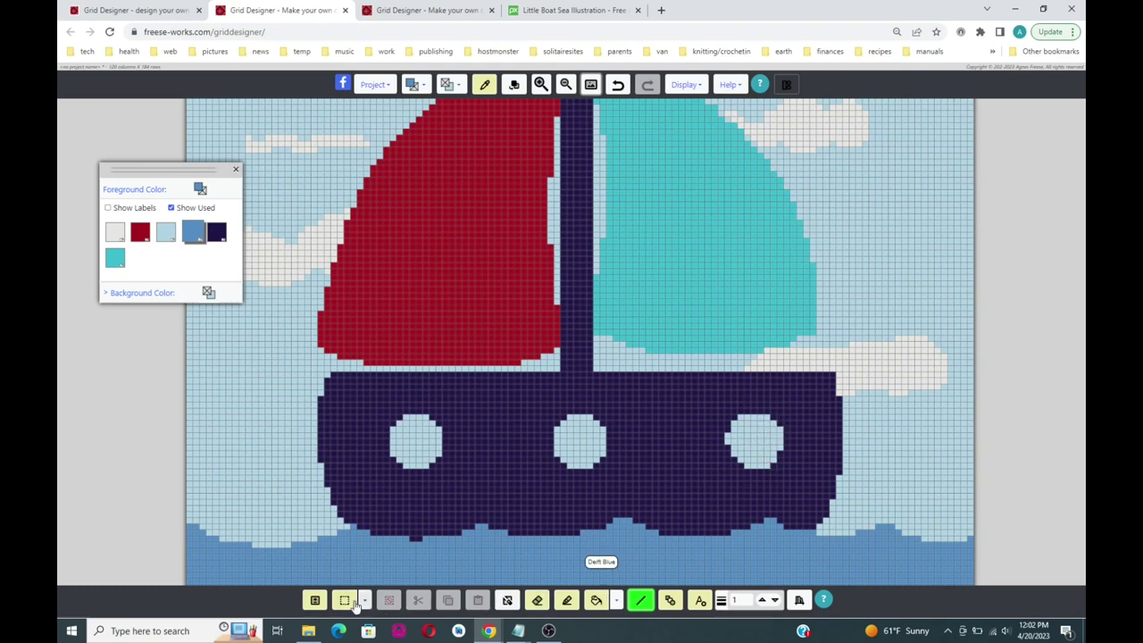
pyautogui.click(348, 603)
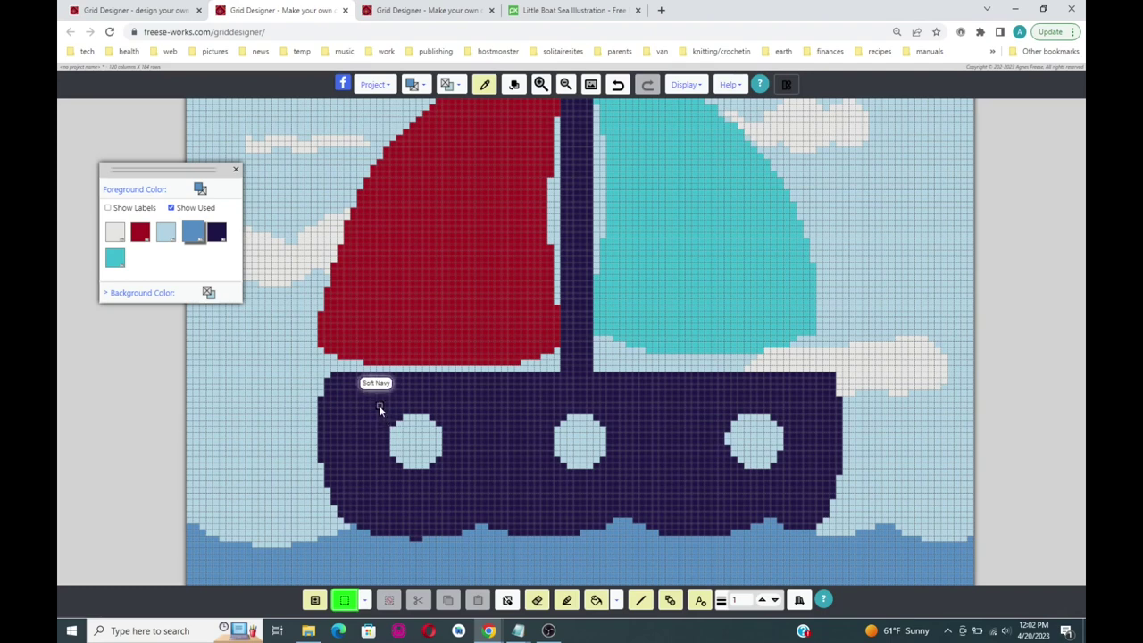
pyautogui.moveTo(378, 406); pyautogui.dragTo(456, 483)
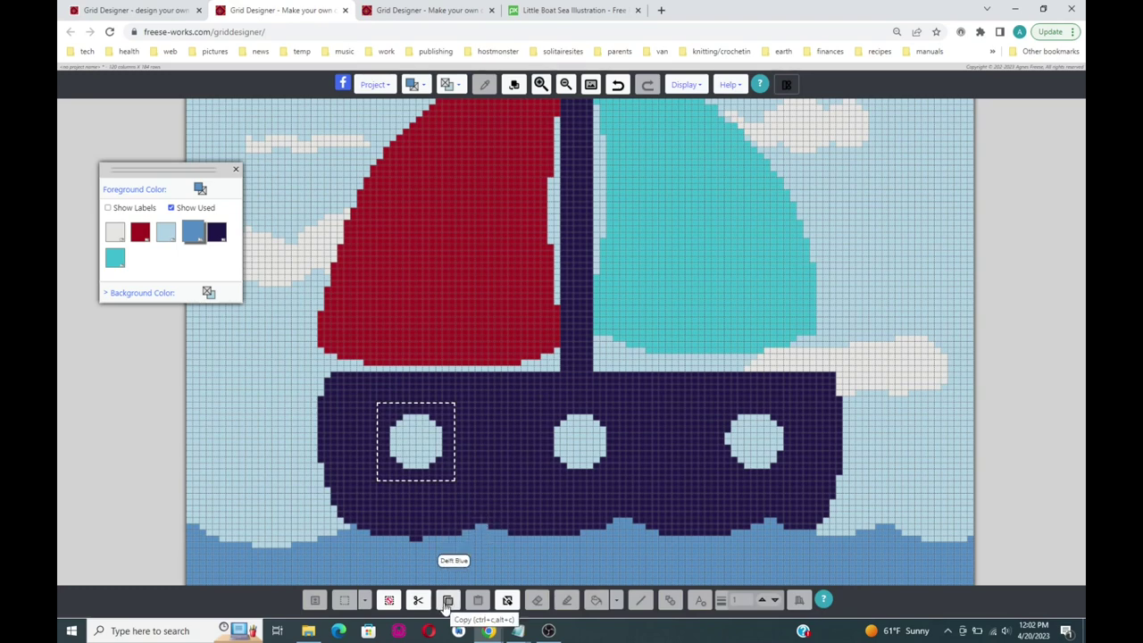
pyautogui.click(448, 600)
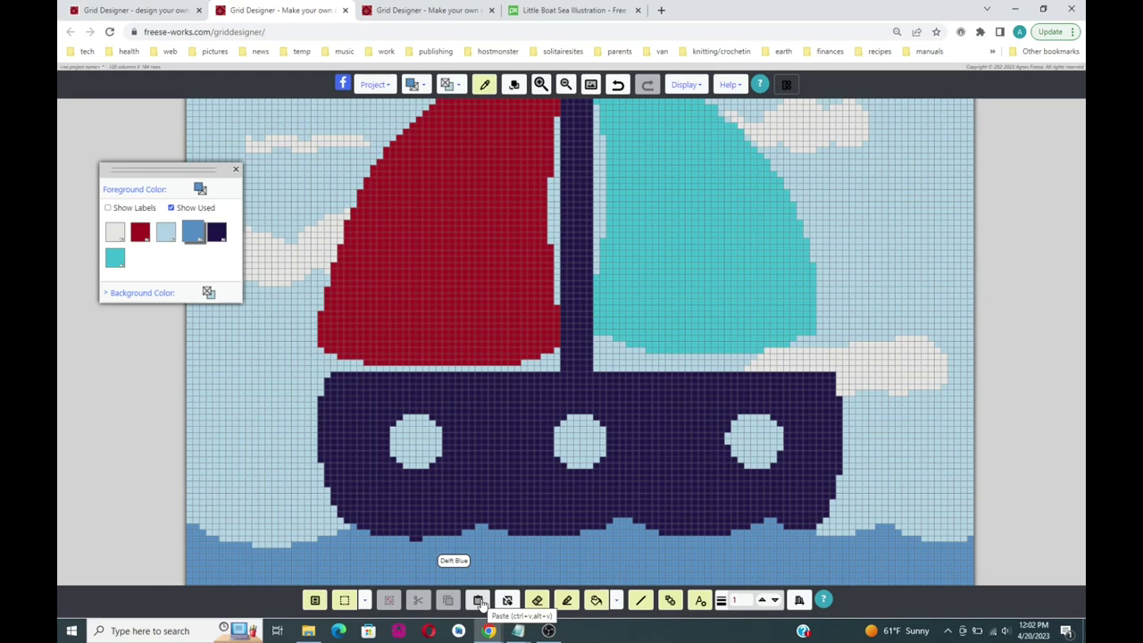
pyautogui.click(478, 600)
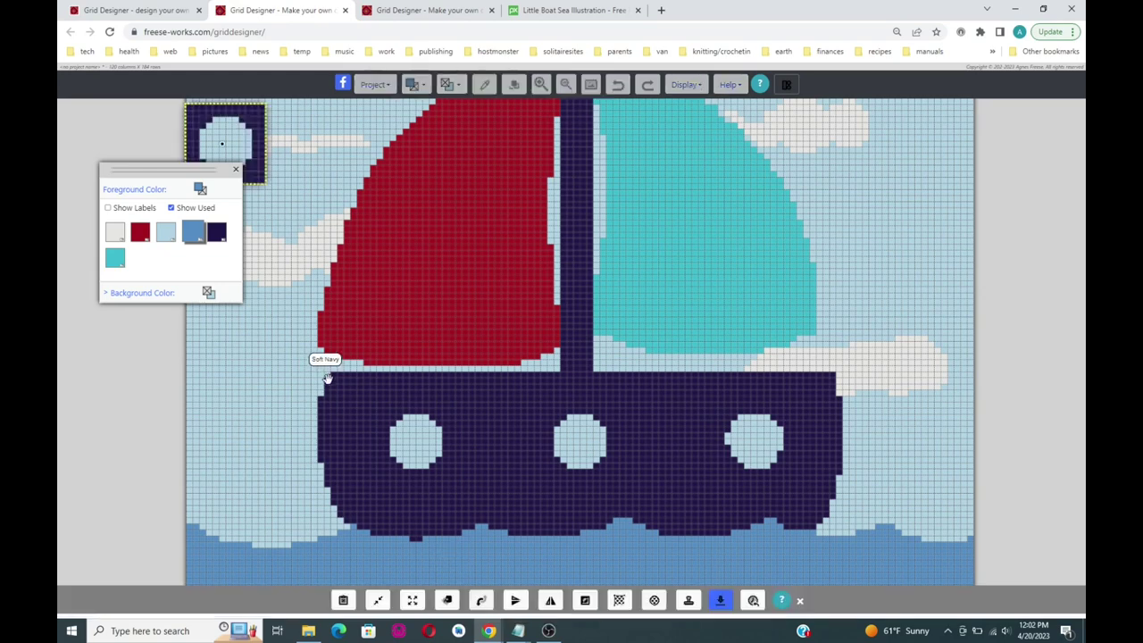
pyautogui.moveTo(247, 140); pyautogui.dragTo(763, 434)
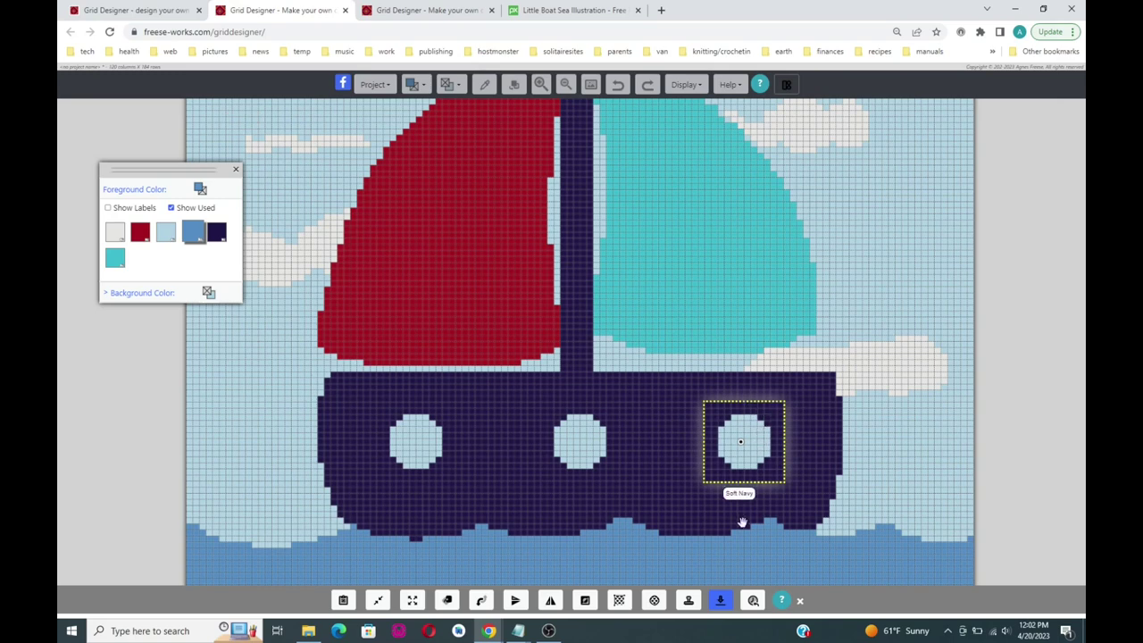
pyautogui.click(720, 603)
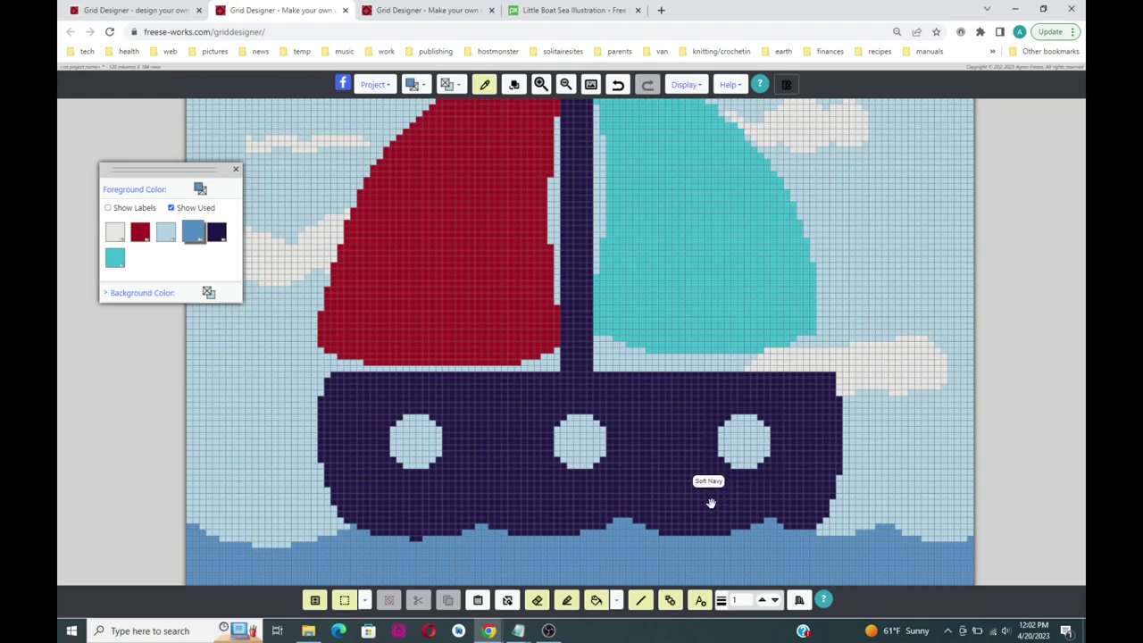
# Fill the red flag at the top of the mast with Delft Blue in the whole-chart view.
pyautogui.click(590, 85)
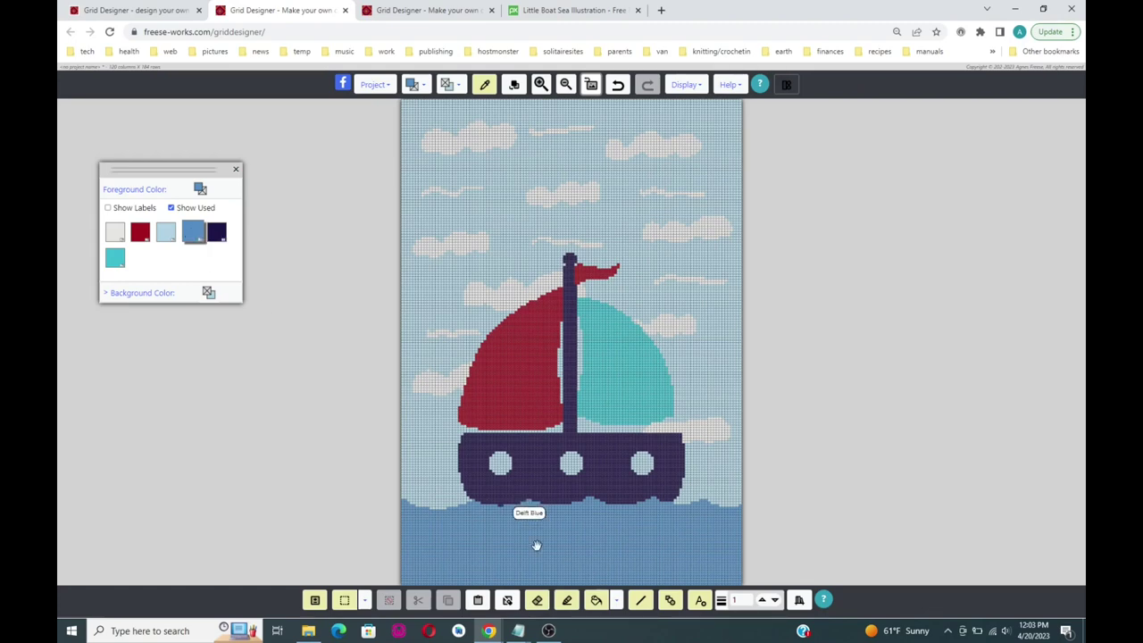
pyautogui.click(596, 603)
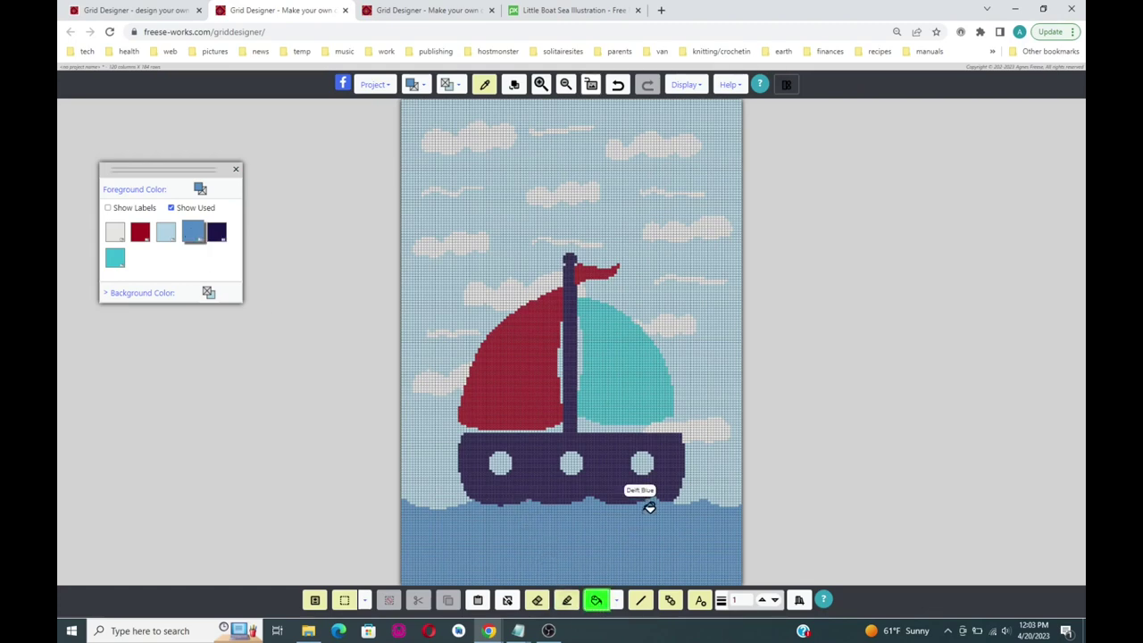
pyautogui.click(593, 268)
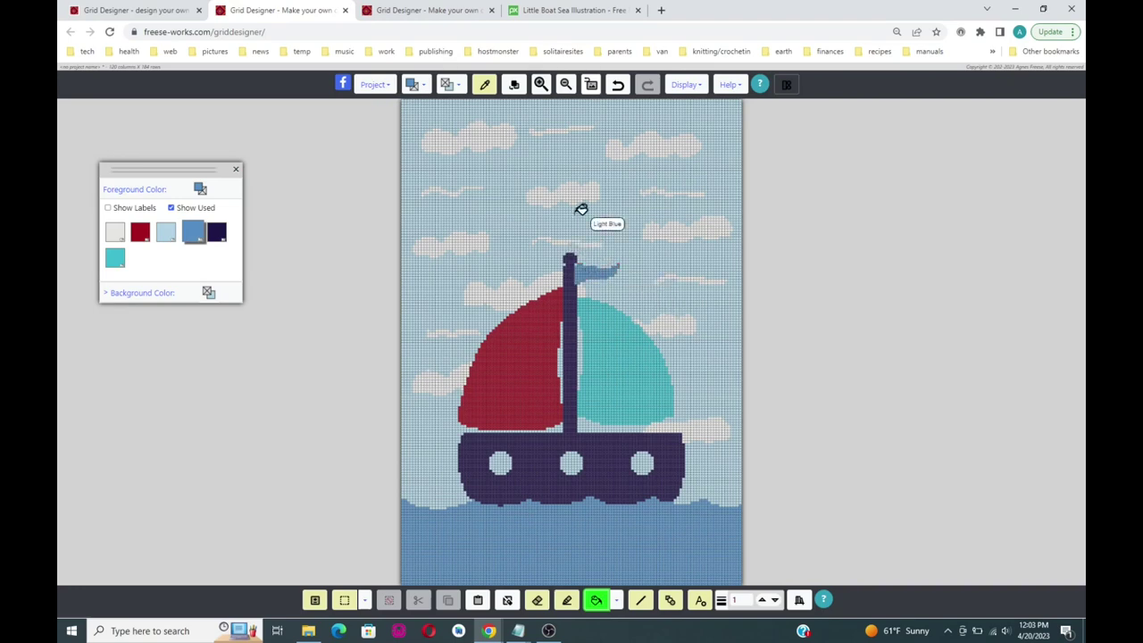
# Save the project as "sailboat project".
pyautogui.click(373, 87)
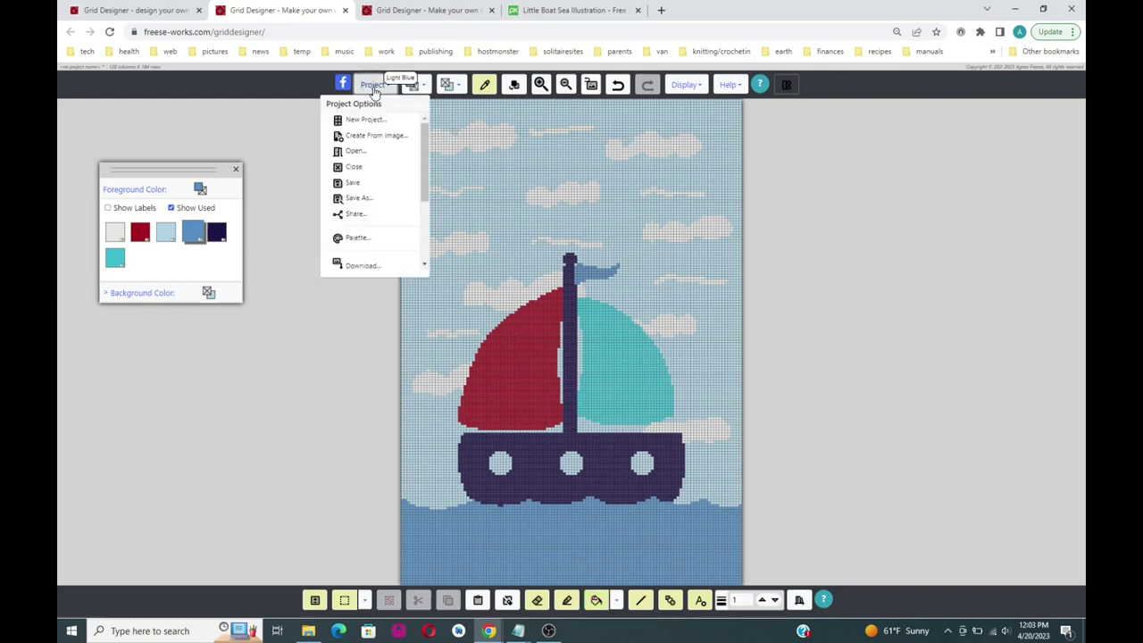
pyautogui.click(355, 183)
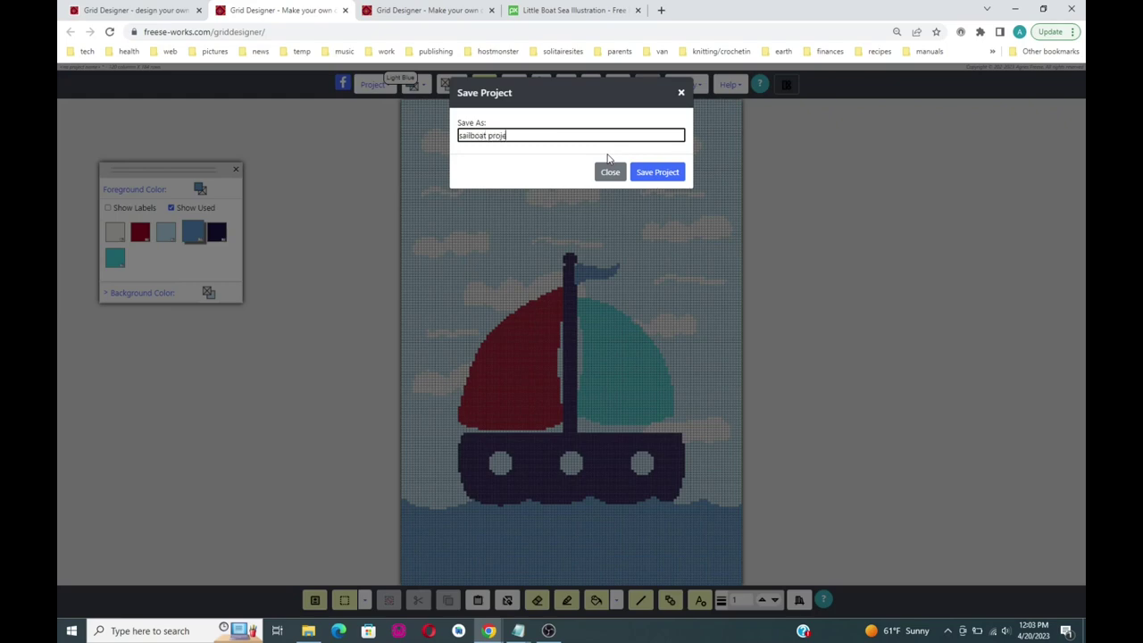
pyautogui.click(657, 173)
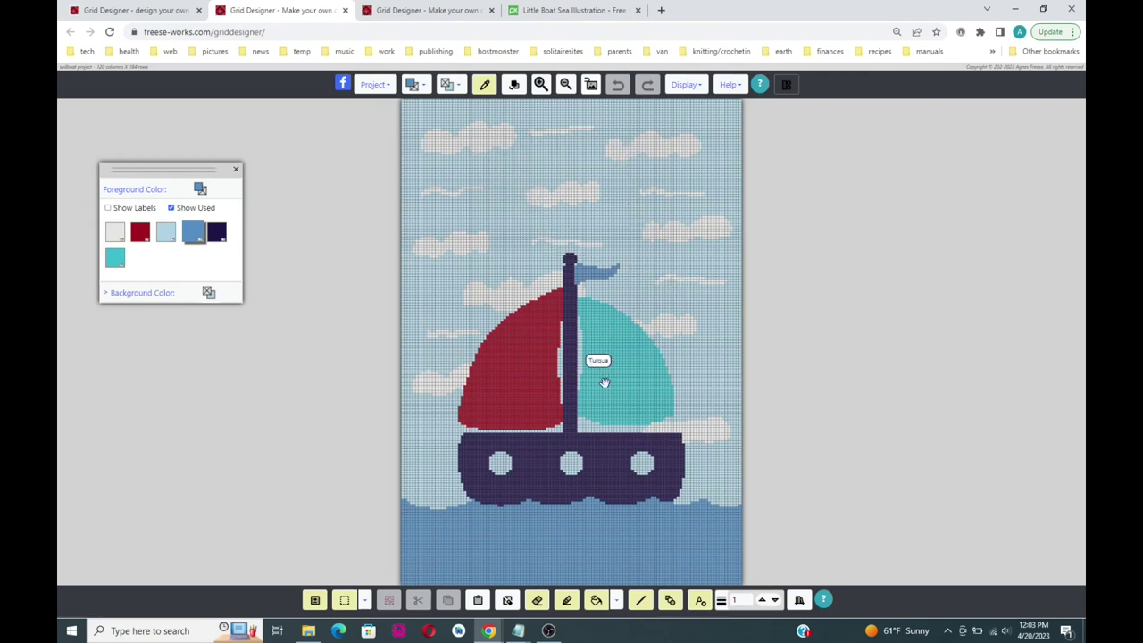
# Add the text "ABC" in the sky above the boat and center it over the mast.
pyautogui.click(700, 602)
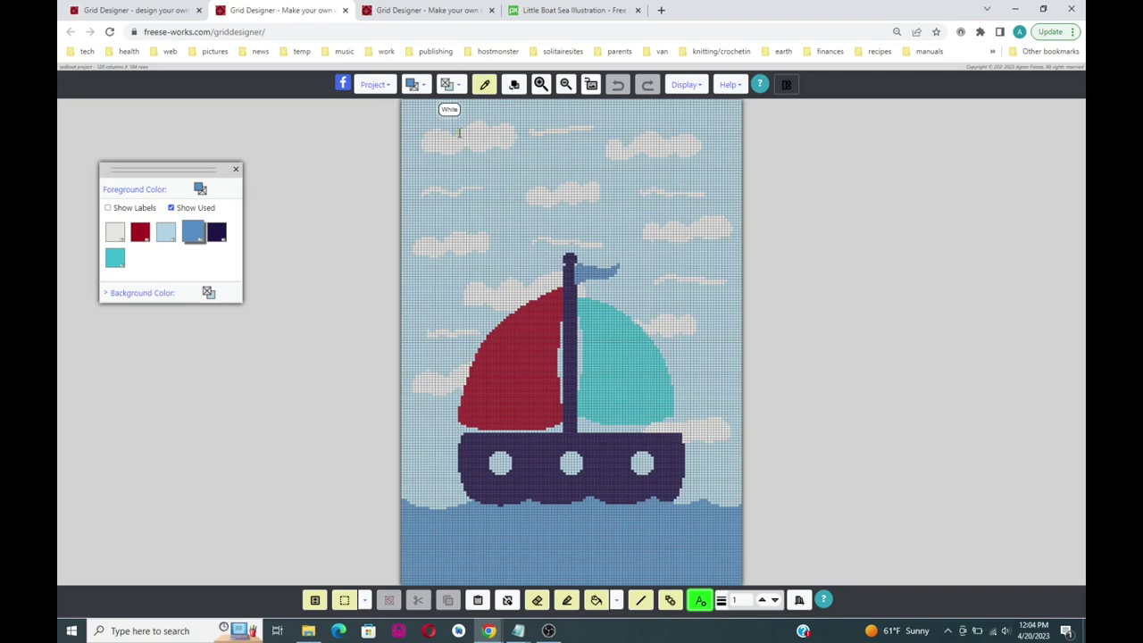
pyautogui.moveTo(459, 132); pyautogui.dragTo(690, 233)
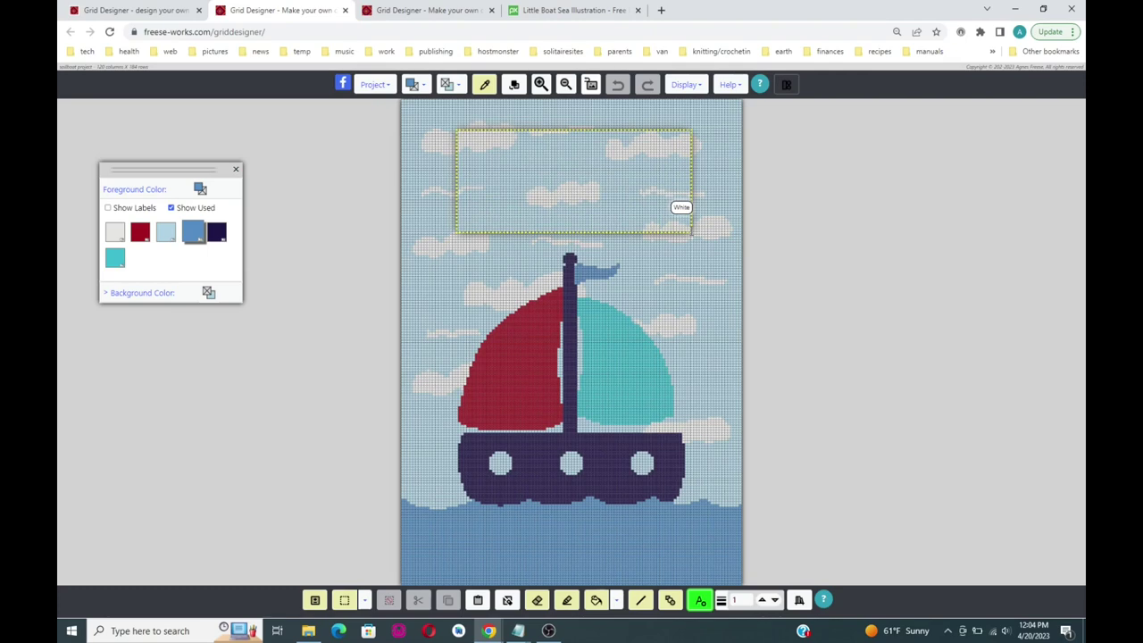
pyautogui.moveTo(690, 232); pyautogui.dragTo(690, 230)
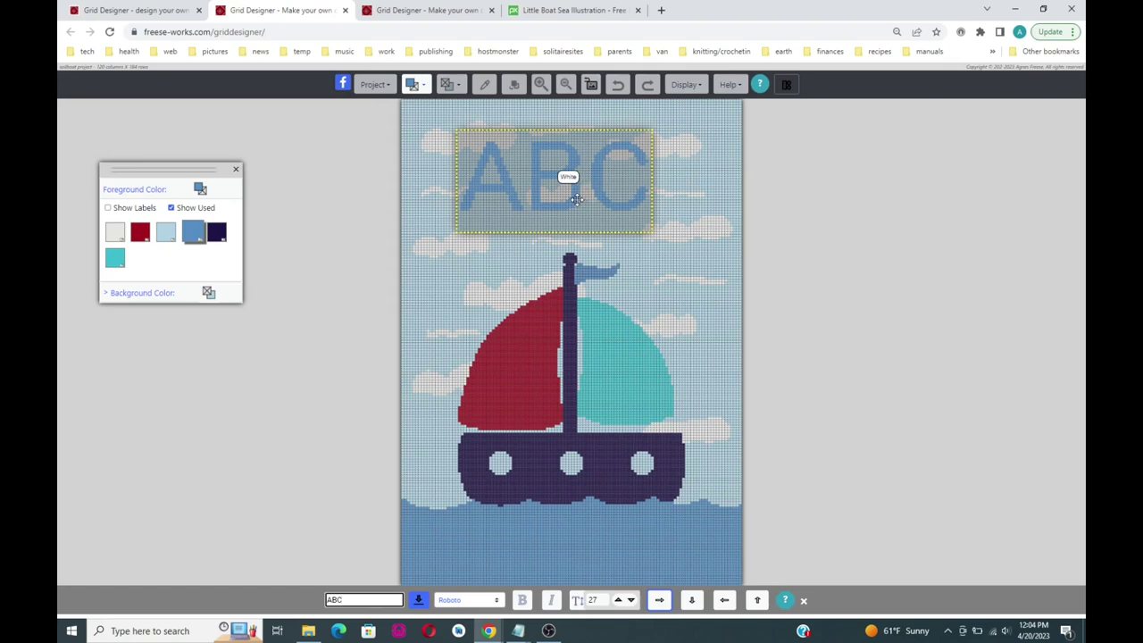
pyautogui.moveTo(574, 197); pyautogui.dragTo(589, 197)
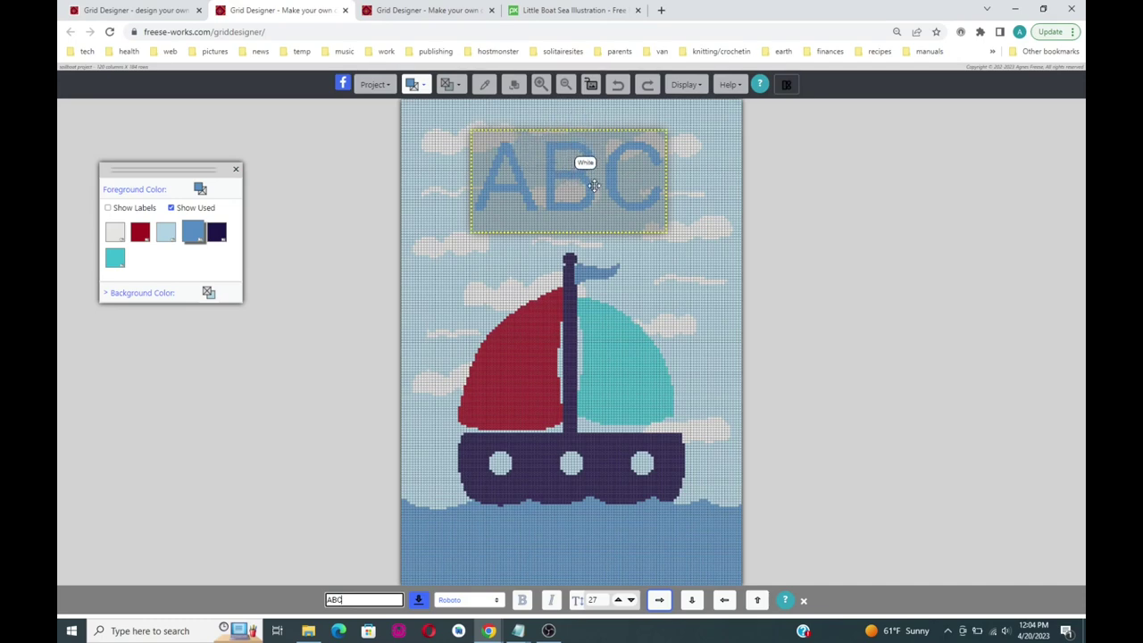
pyautogui.moveTo(569, 181)
pyautogui.mouseDown()
pyautogui.moveTo(591, 183)
pyautogui.moveTo(574, 182)
pyautogui.mouseUp()
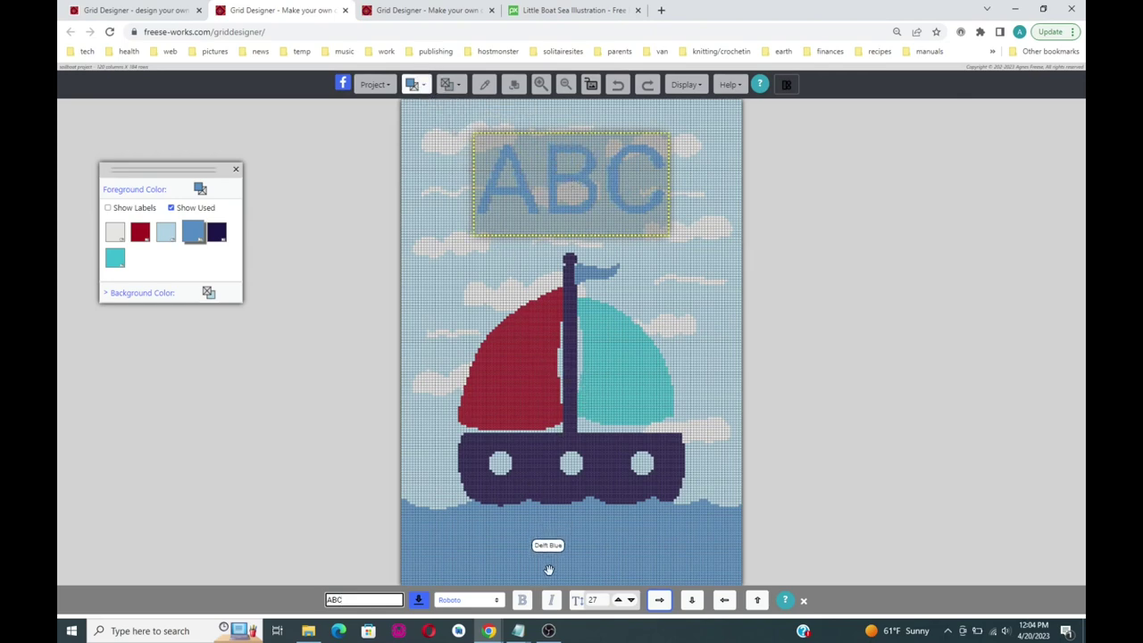
# Set the text's font to Baloo and replace its wording with the person's first name.
pyautogui.click(497, 602)
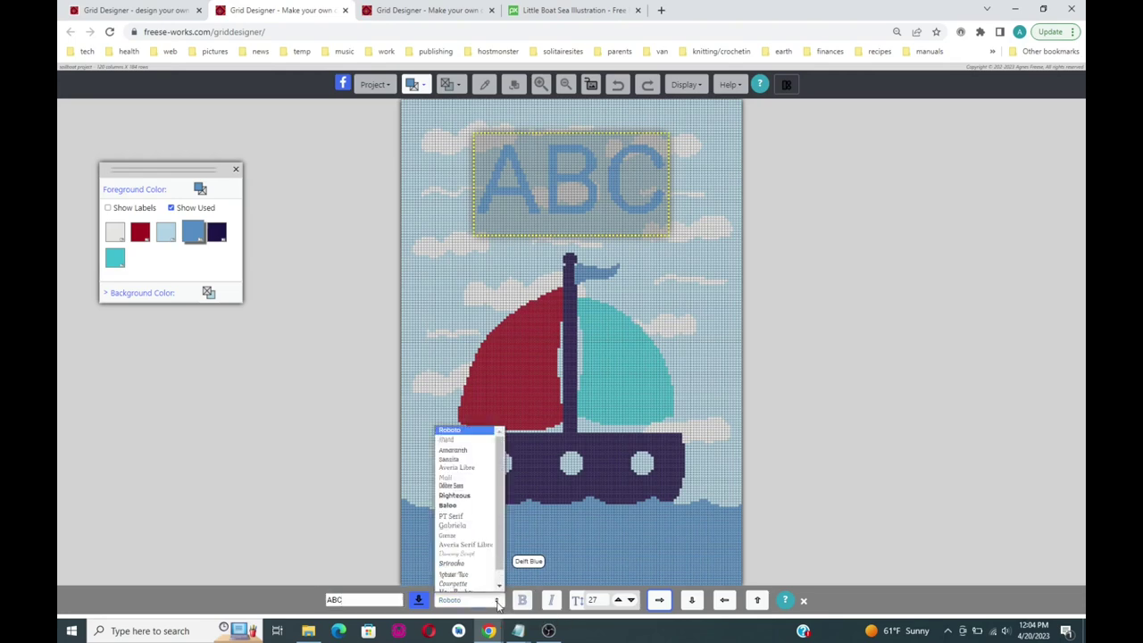
pyautogui.click(470, 505)
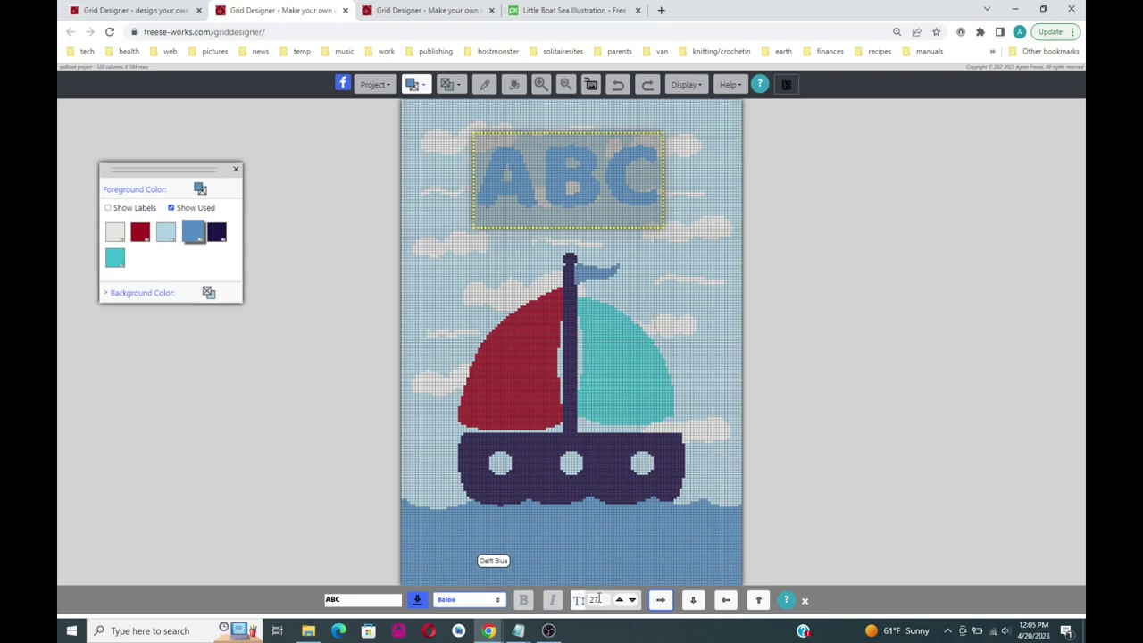
pyautogui.moveTo(365, 599); pyautogui.dragTo(306, 601)
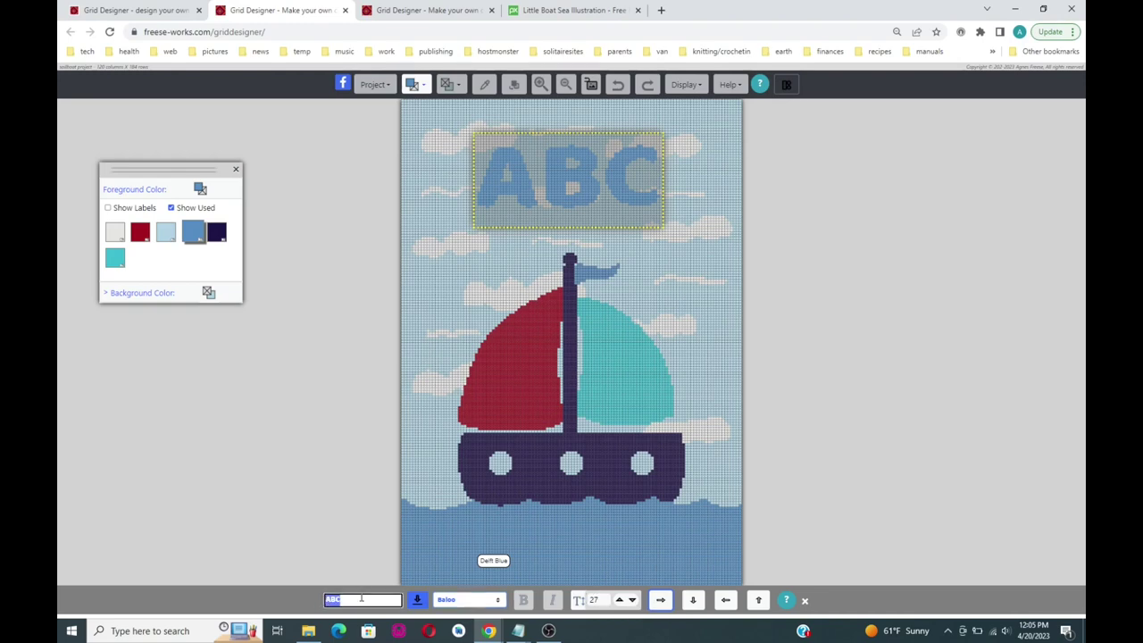
pyautogui.write('Amy')
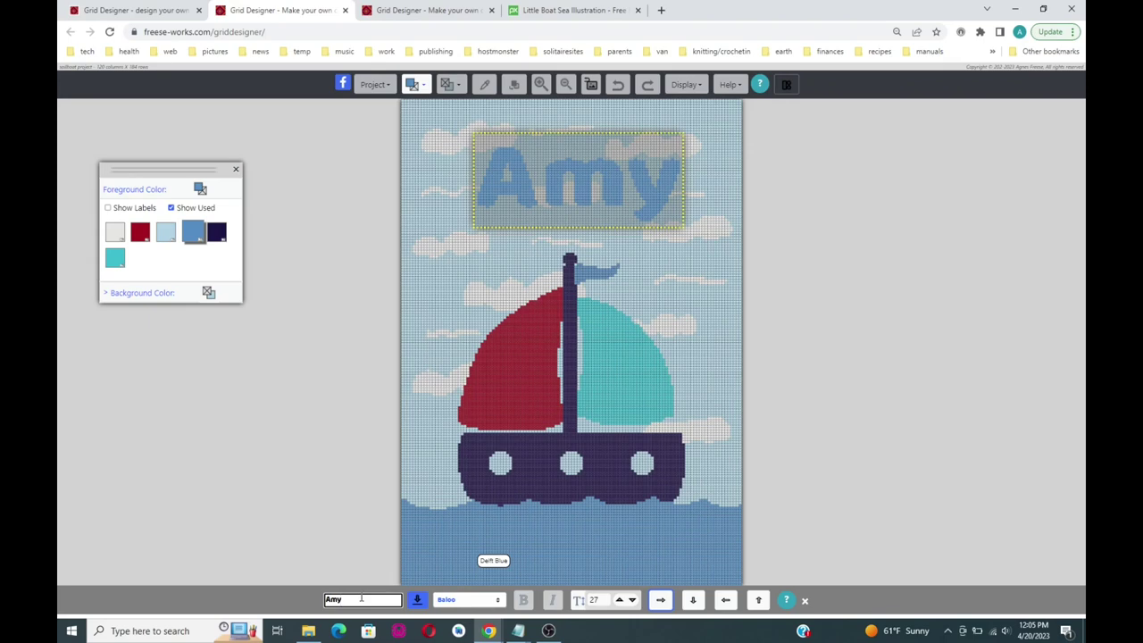
# Enlarge the name to size 29, recenter it above the boat, and stamp it onto the chart.
pyautogui.click(620, 603)
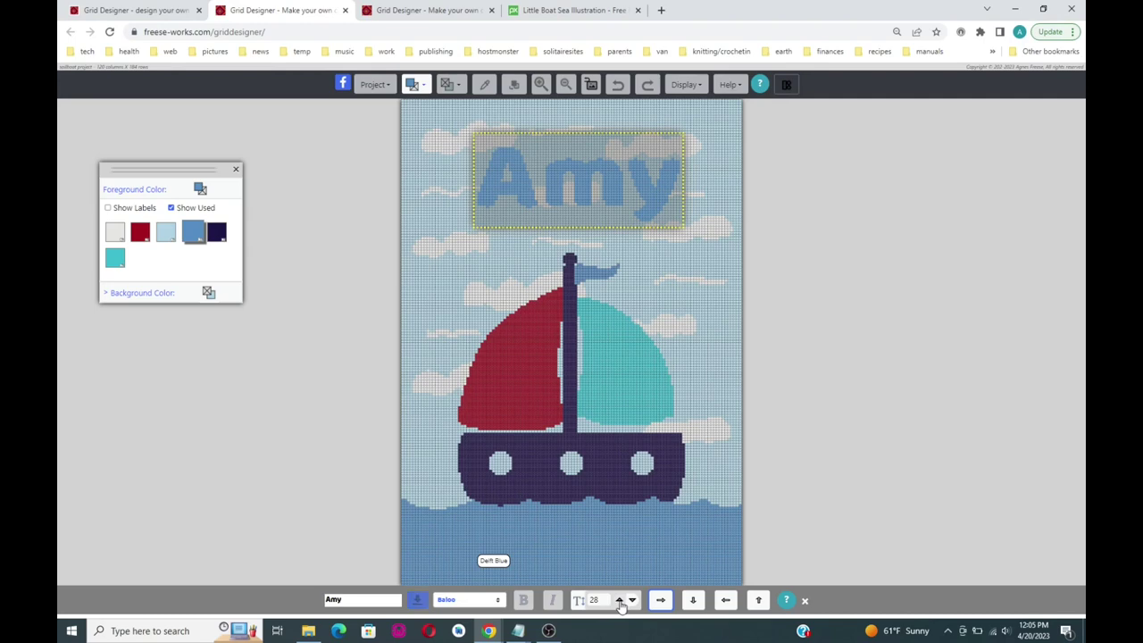
pyautogui.click(620, 601)
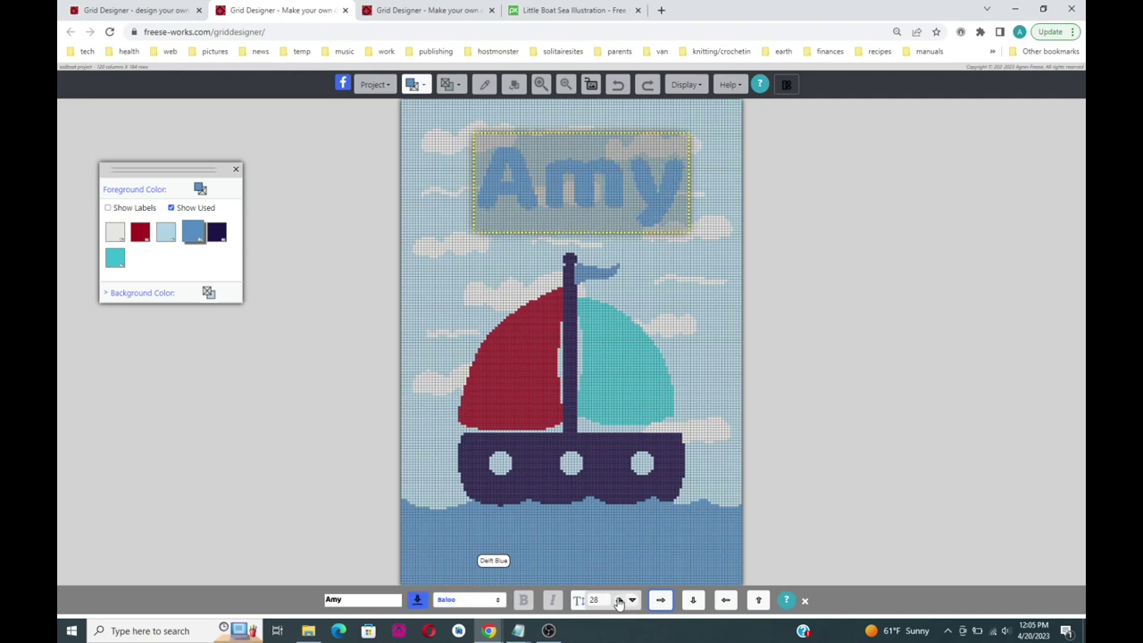
pyautogui.click(619, 601)
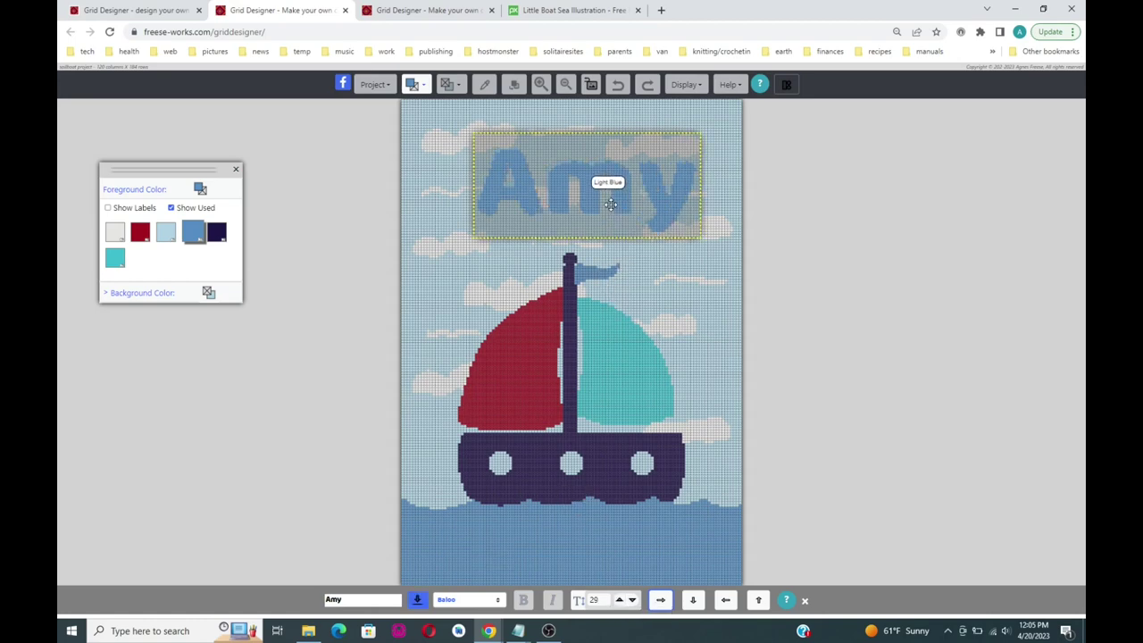
pyautogui.moveTo(611, 205); pyautogui.dragTo(596, 206)
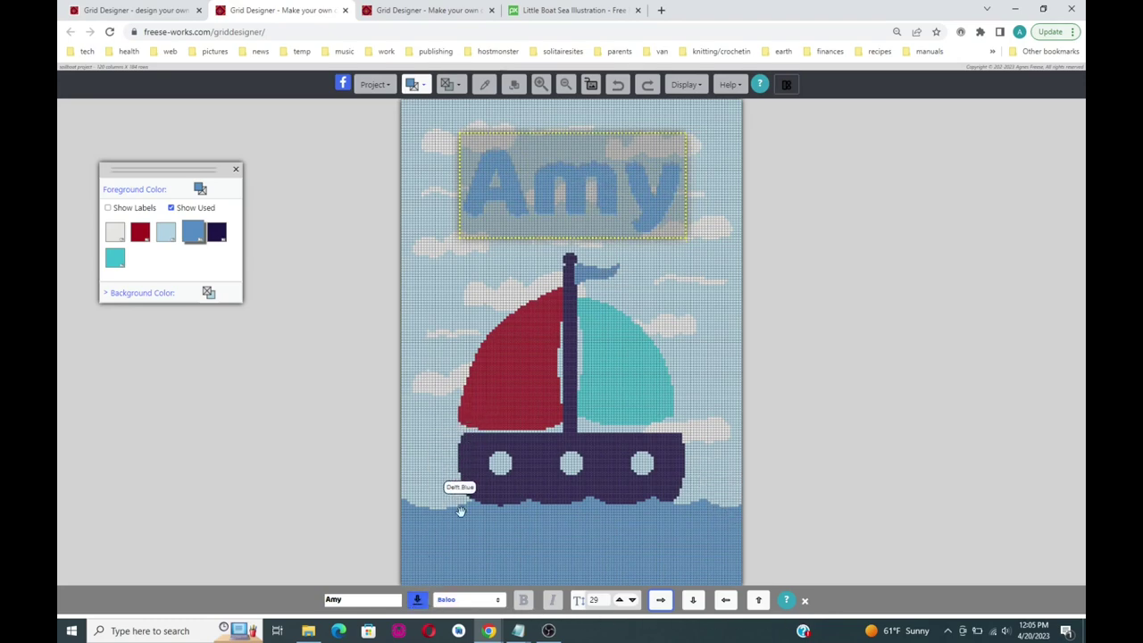
pyautogui.click(416, 600)
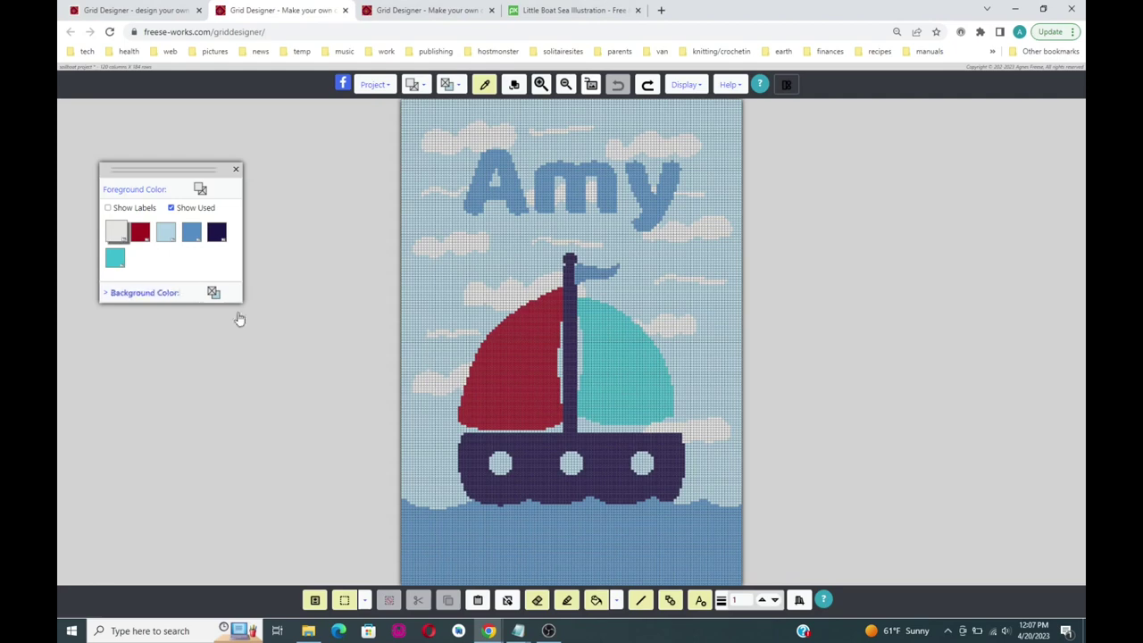
# Fill the three round portholes on the boat's hull with White.
pyautogui.click(596, 602)
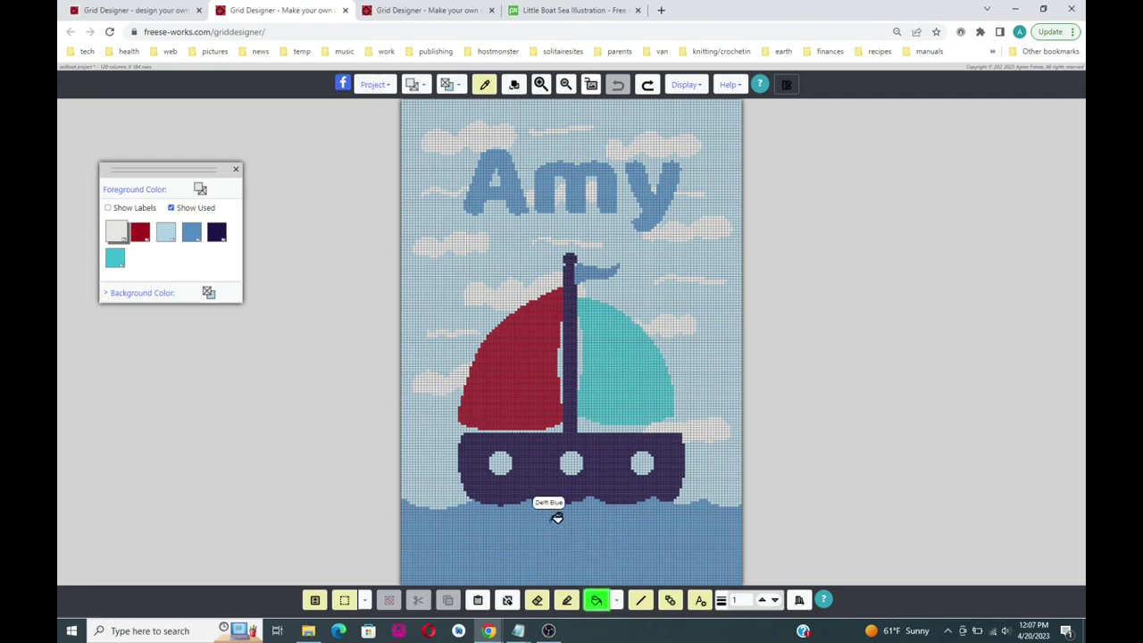
pyautogui.click(503, 460)
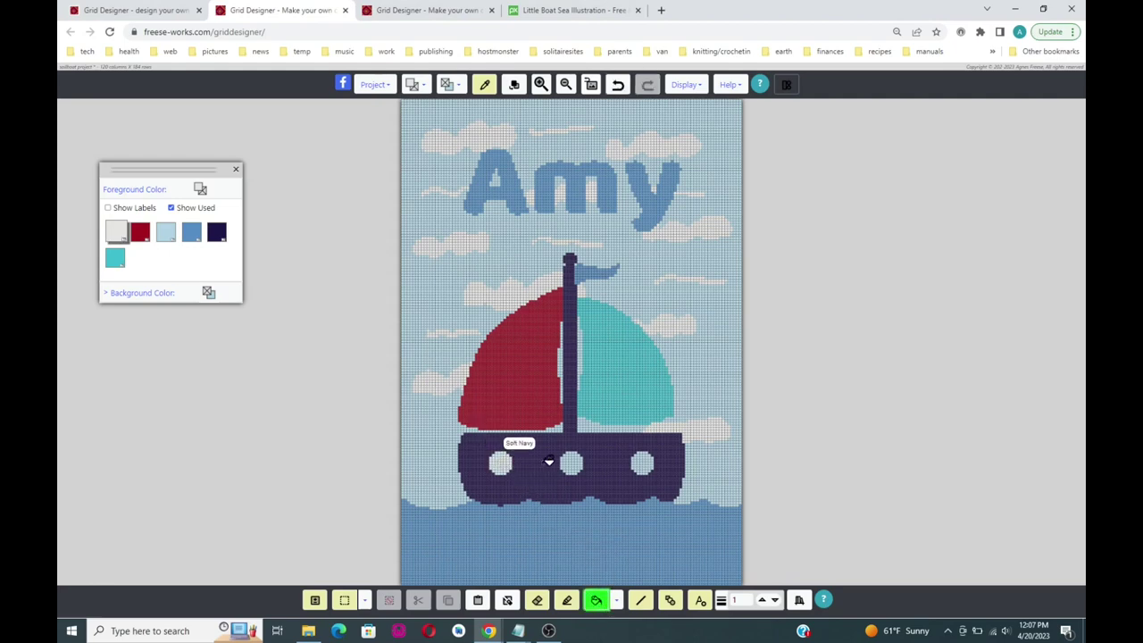
pyautogui.click(645, 461)
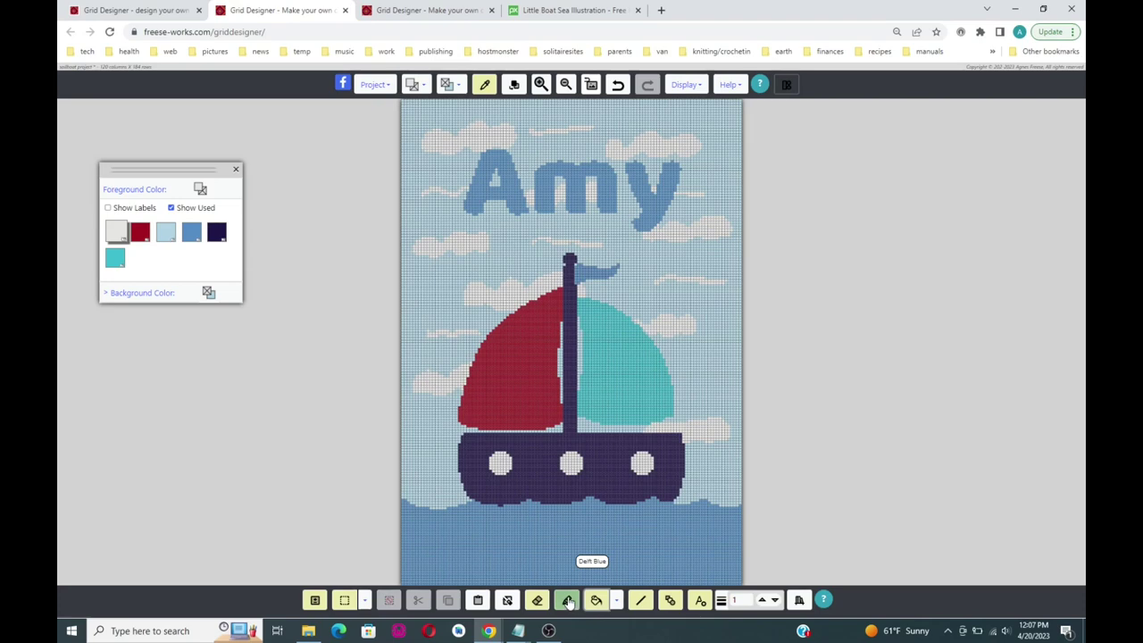
# Draw with the pencil in red to extend the red sail's upper tip across the mast.
pyautogui.click(567, 600)
pyautogui.click(564, 601)
pyautogui.click(565, 601)
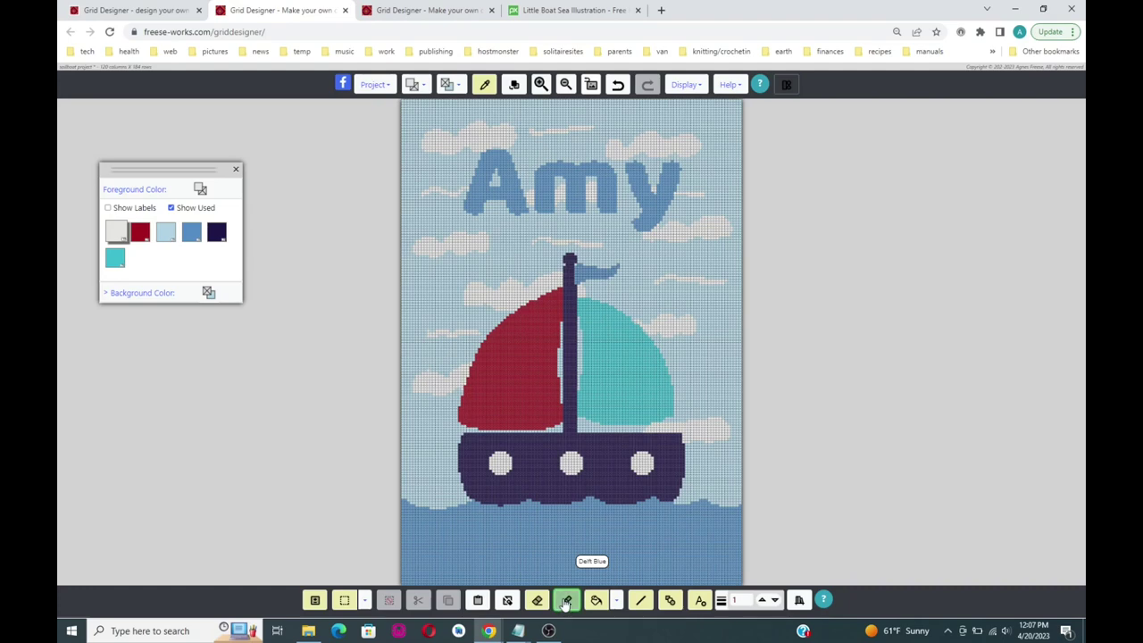
pyautogui.click(591, 87)
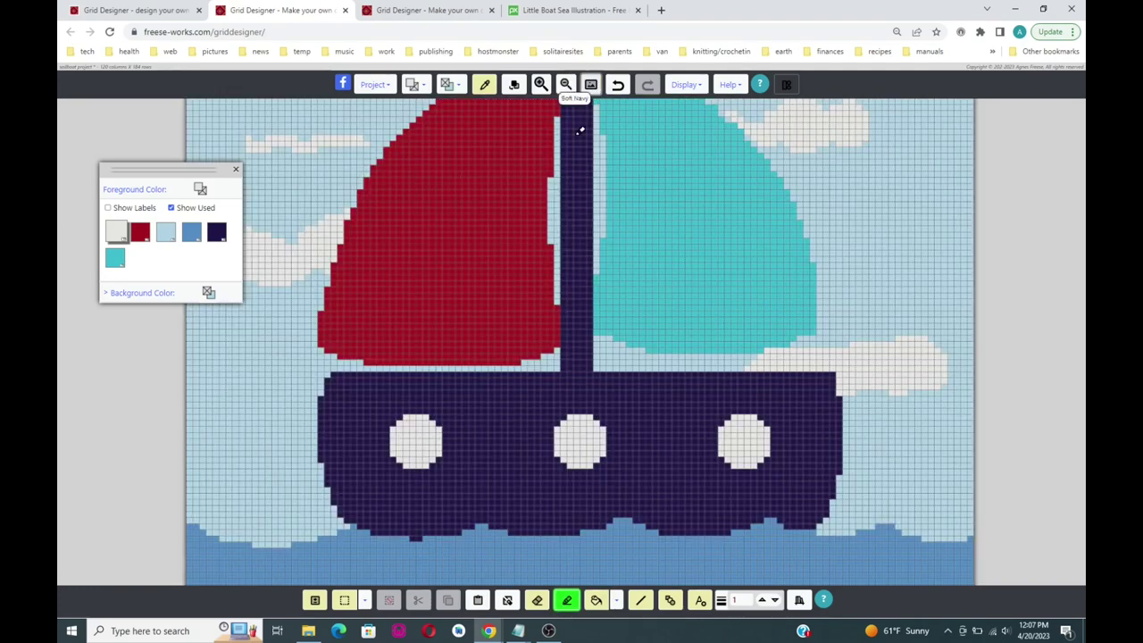
pyautogui.scroll(3, 603, 278)
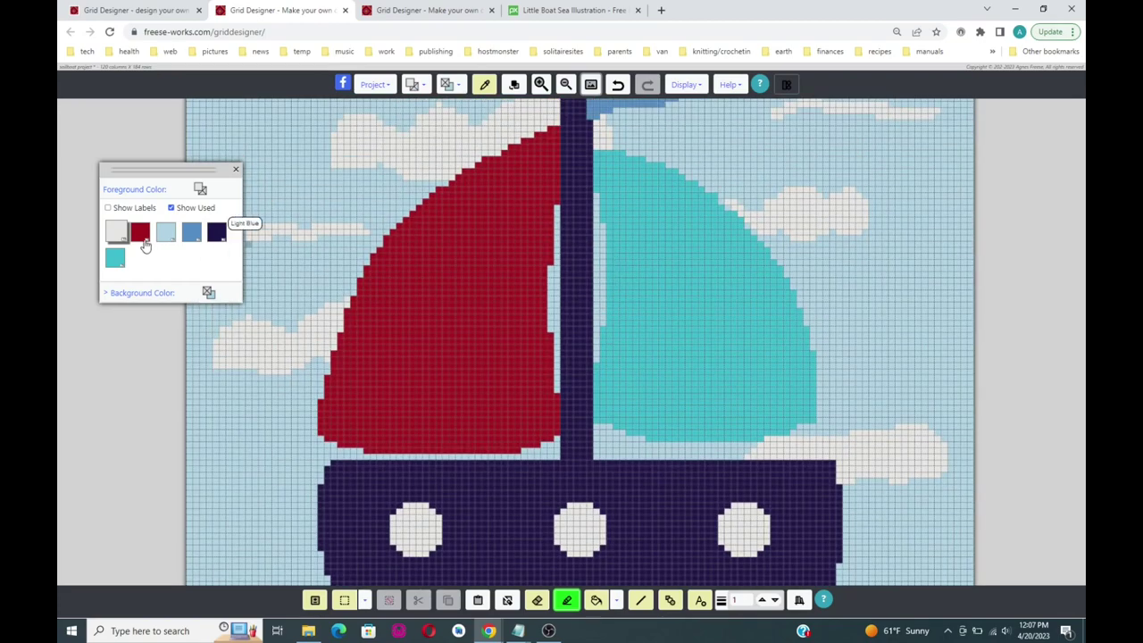
pyautogui.click(141, 236)
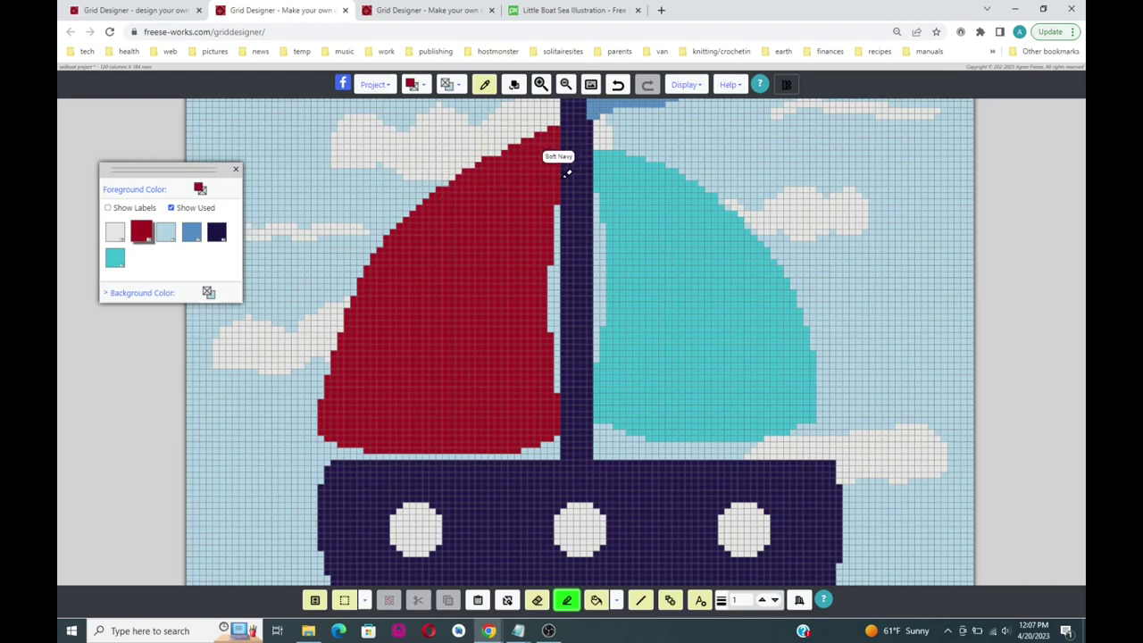
pyautogui.moveTo(566, 173)
pyautogui.mouseDown()
pyautogui.moveTo(573, 121)
pyautogui.moveTo(577, 148)
pyautogui.moveTo(578, 129)
pyautogui.mouseUp()
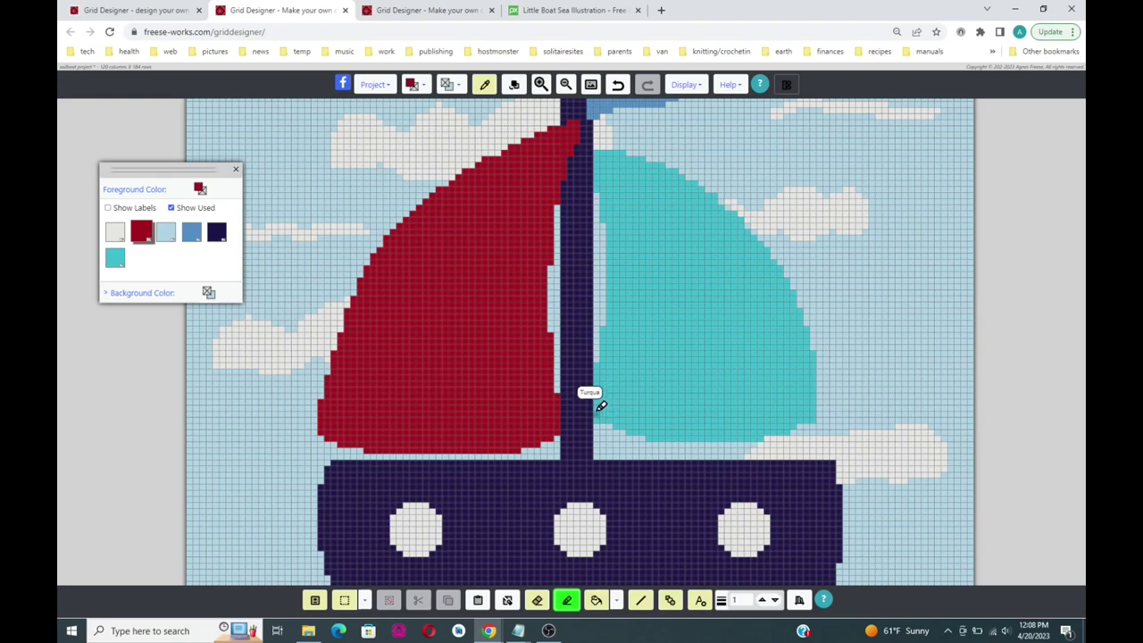
# Draw in turquoise to extend the turquoise sail's lower inner corner over the mast in a pointed tip.
pyautogui.click(192, 234)
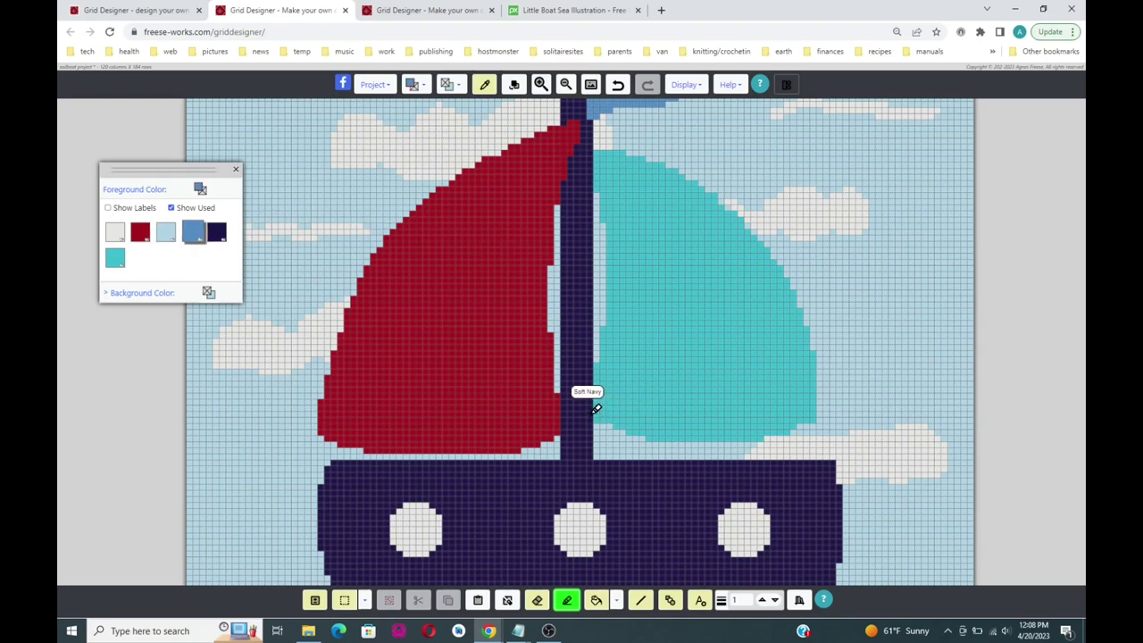
pyautogui.moveTo(592, 411)
pyautogui.mouseDown()
pyautogui.moveTo(590, 379)
pyautogui.moveTo(585, 404)
pyautogui.moveTo(578, 381)
pyautogui.mouseUp()
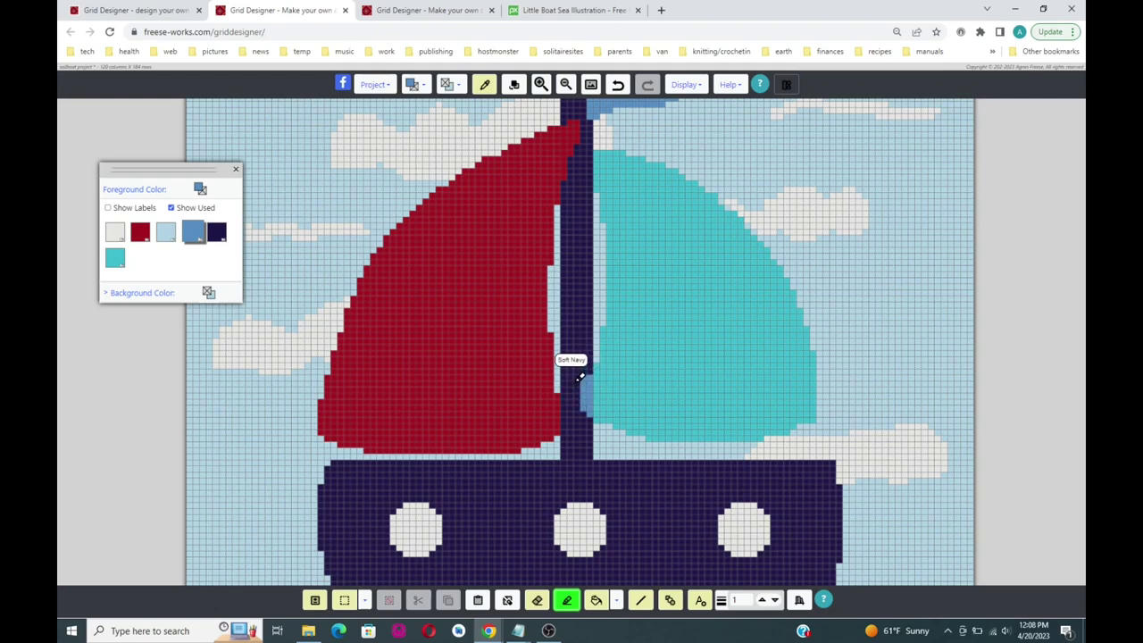
pyautogui.click(114, 268)
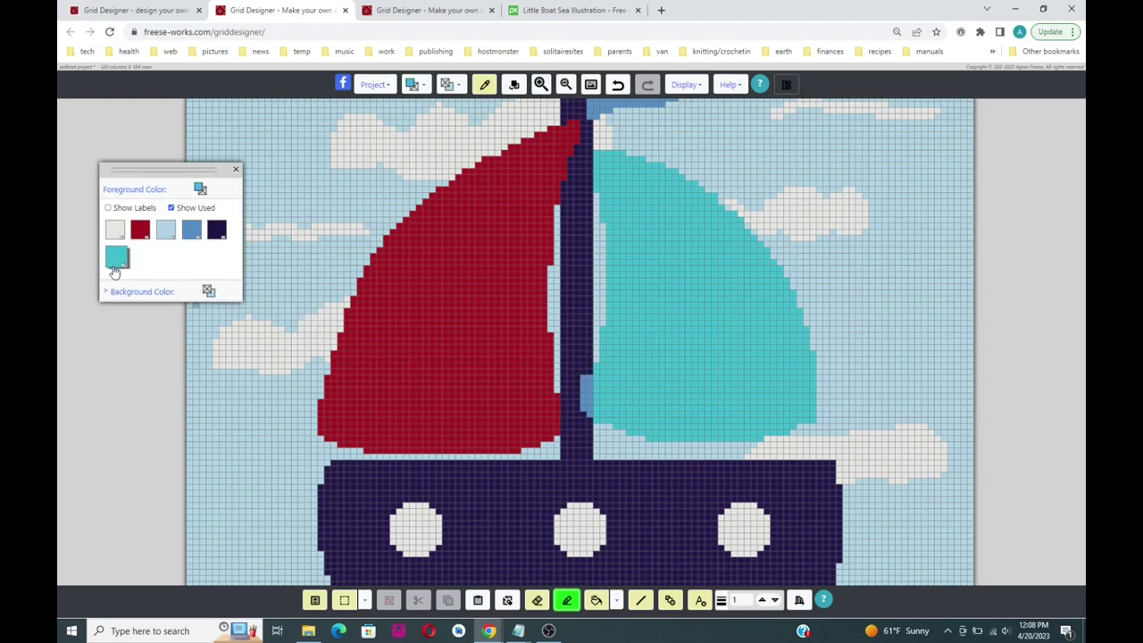
pyautogui.click(590, 403)
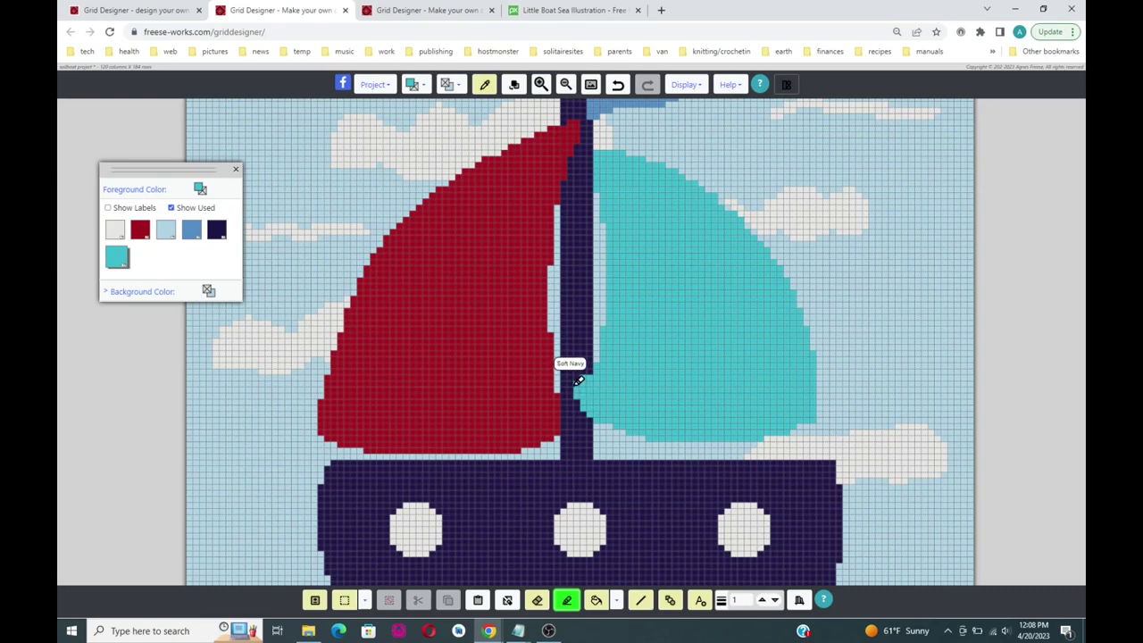
pyautogui.click(572, 384)
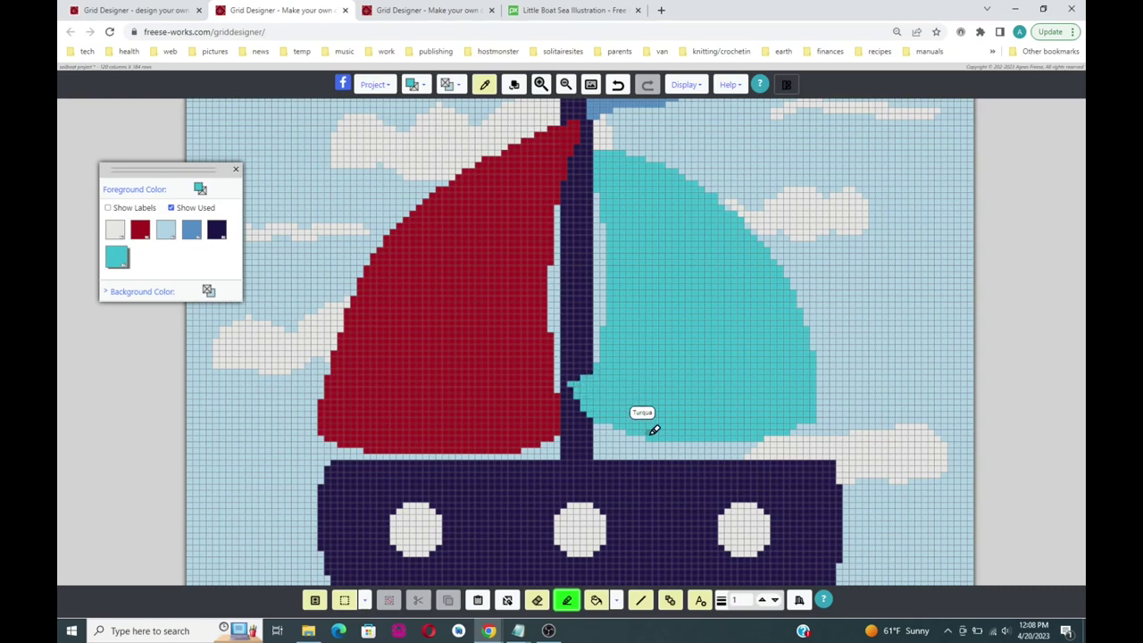
# Shorten the turquoise sail's tip by recoloring its outermost cell on the mast Soft Navy, and check the whole chart.
pyautogui.click(590, 84)
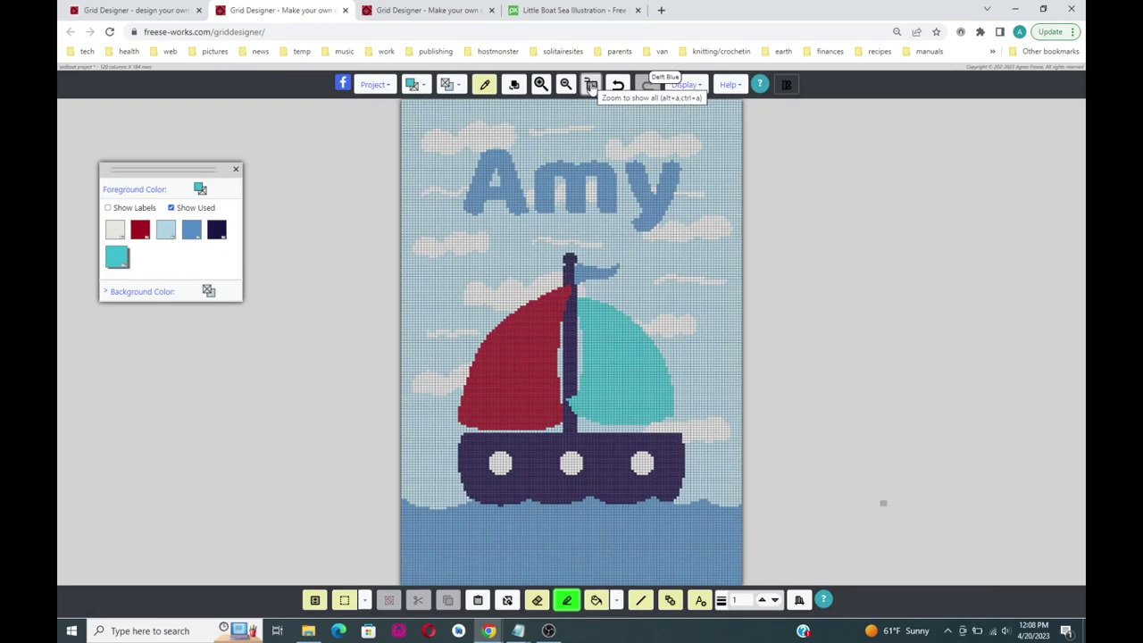
pyautogui.click(591, 85)
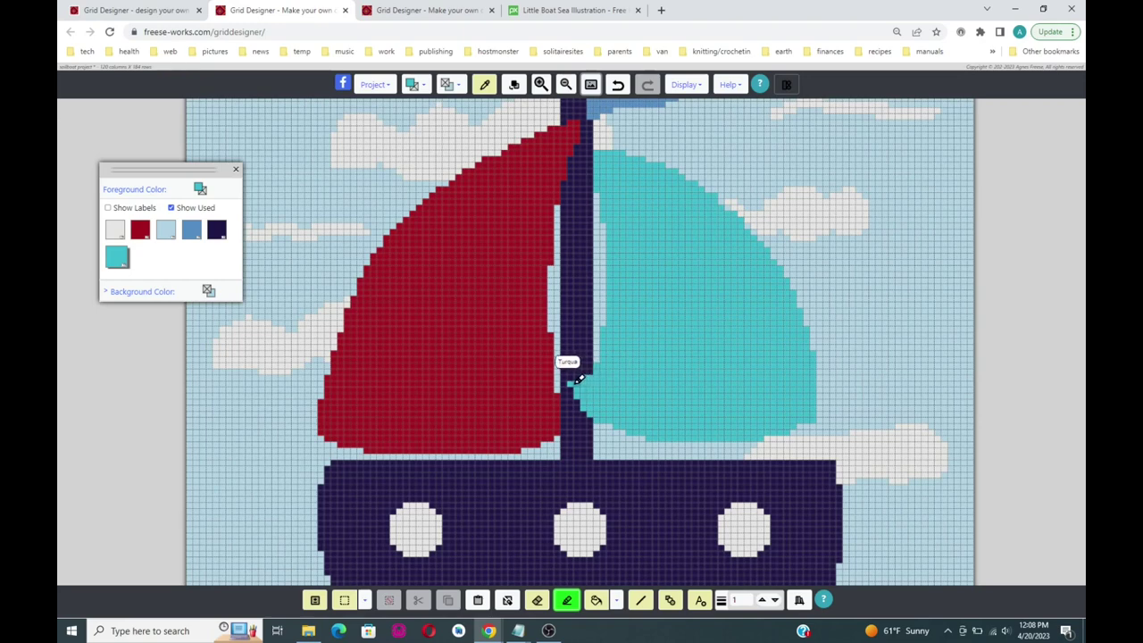
pyautogui.click(215, 232)
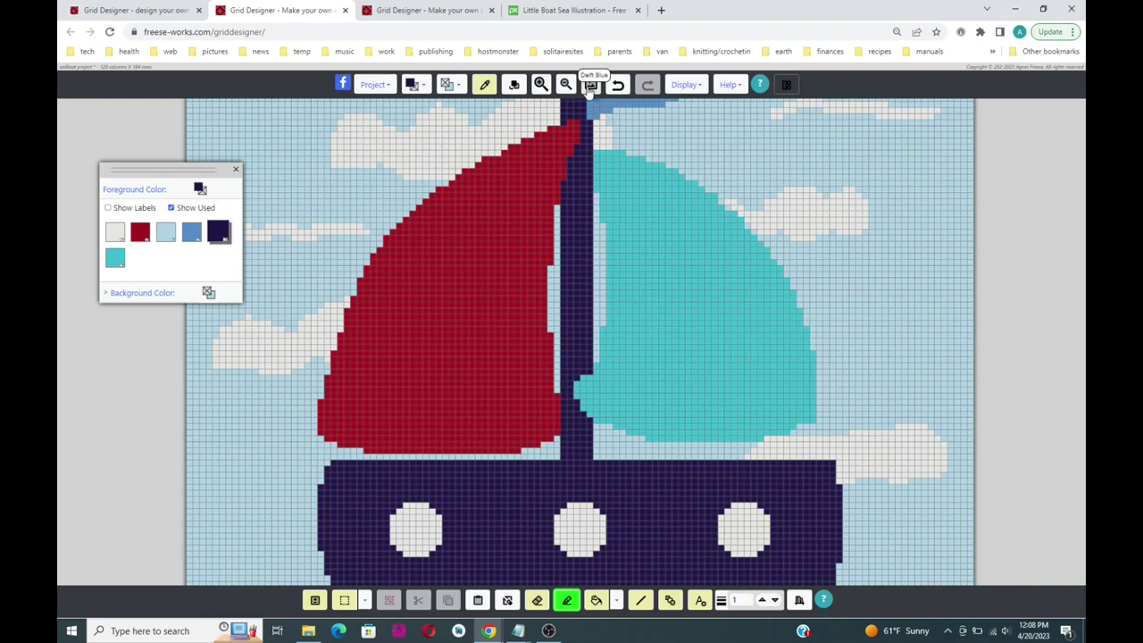
pyautogui.click(591, 85)
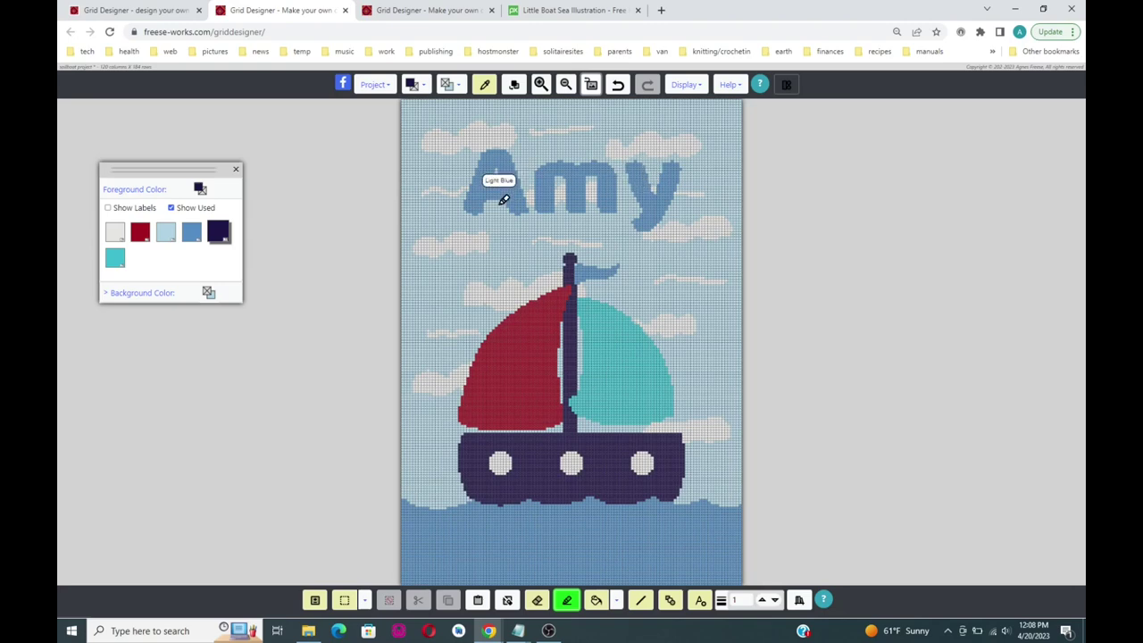
# Fill the thin cloud streaks and the white patches in and beside the name's middle letter with Light Blue.
pyautogui.click(166, 232)
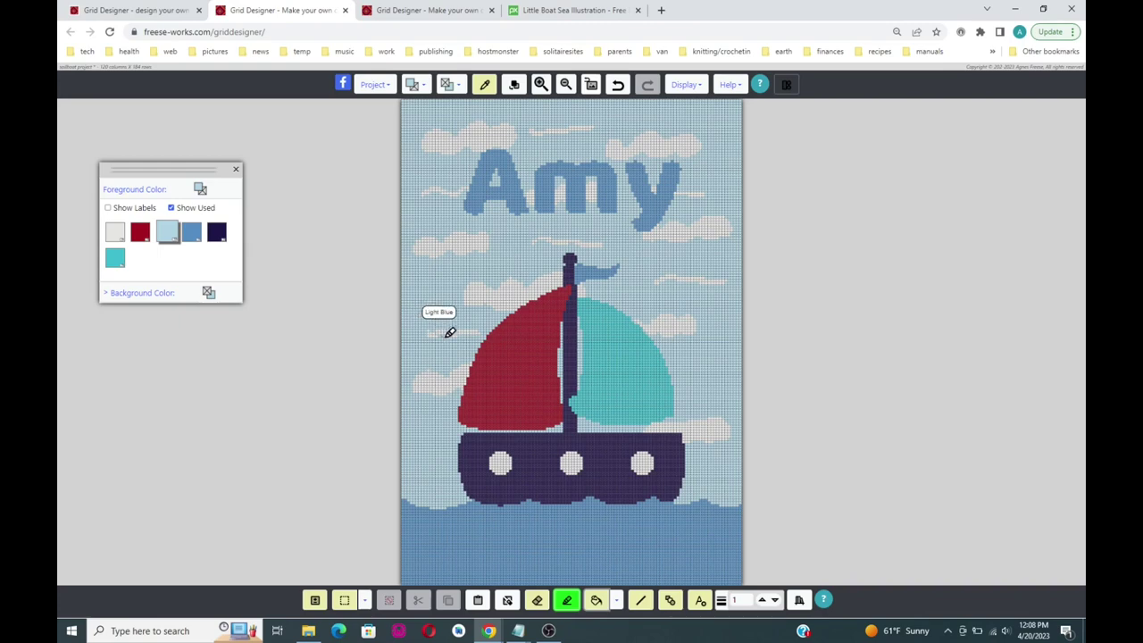
pyautogui.click(595, 601)
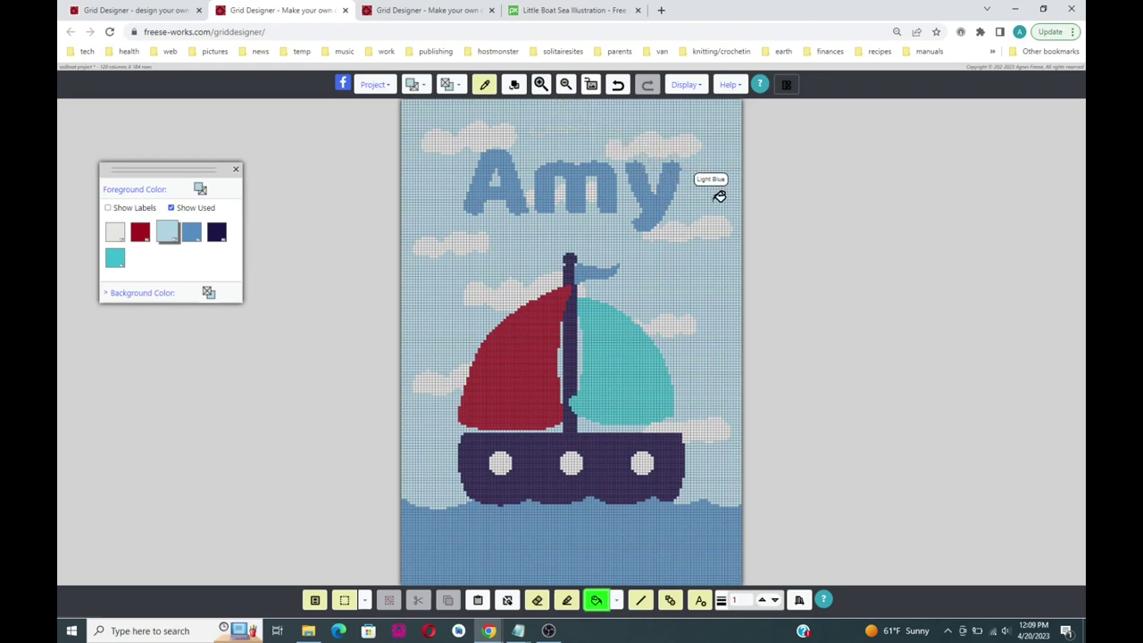
pyautogui.click(662, 191)
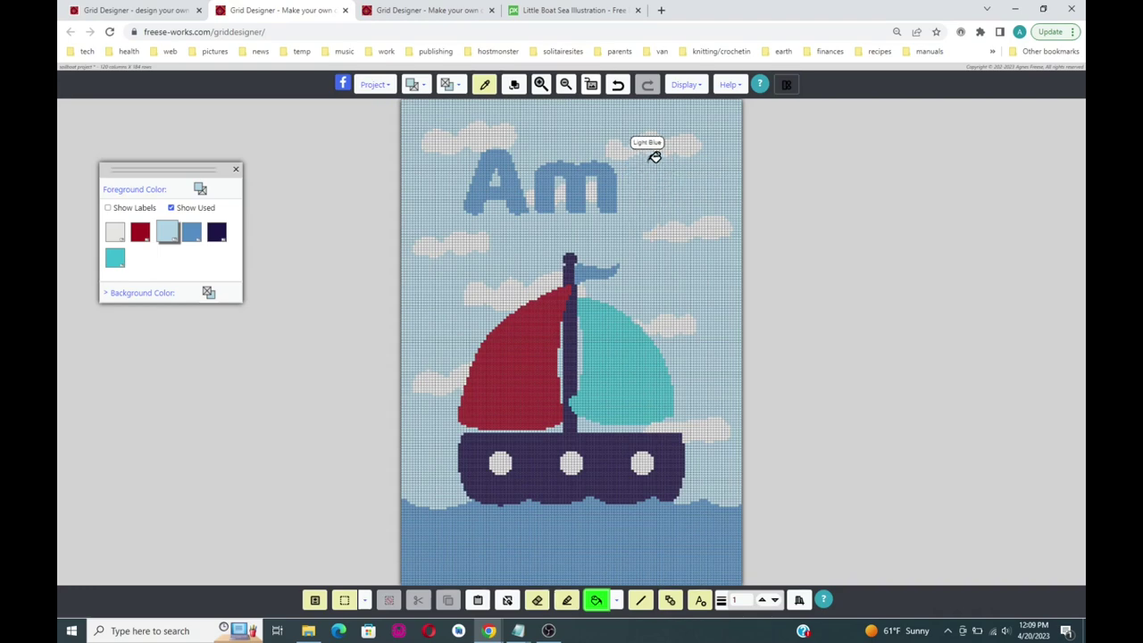
pyautogui.click(617, 84)
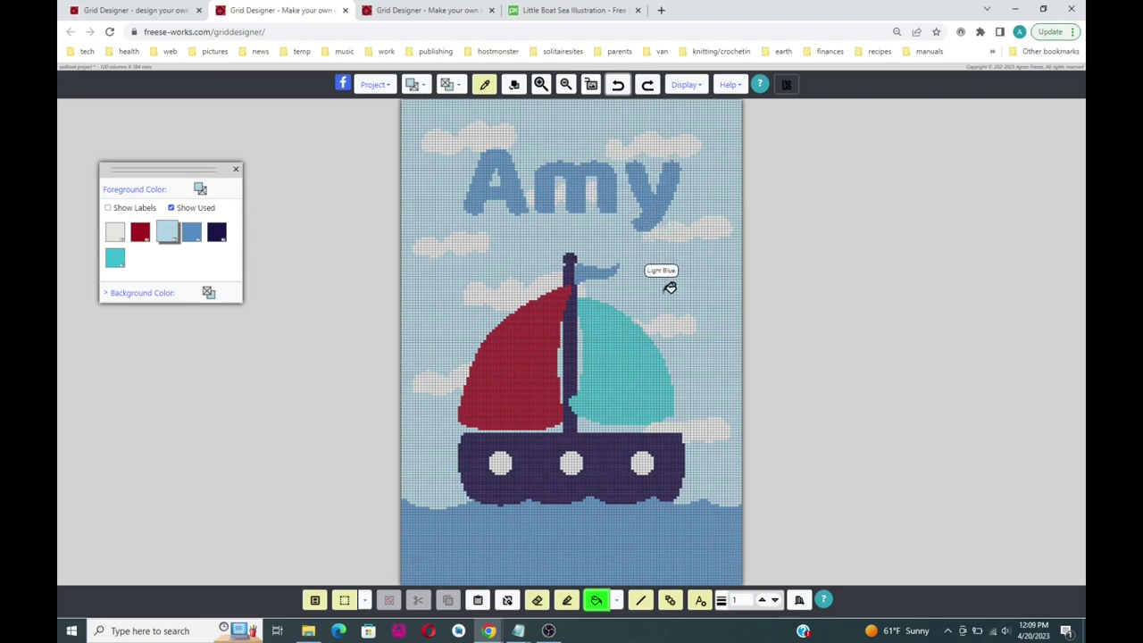
pyautogui.click(595, 185)
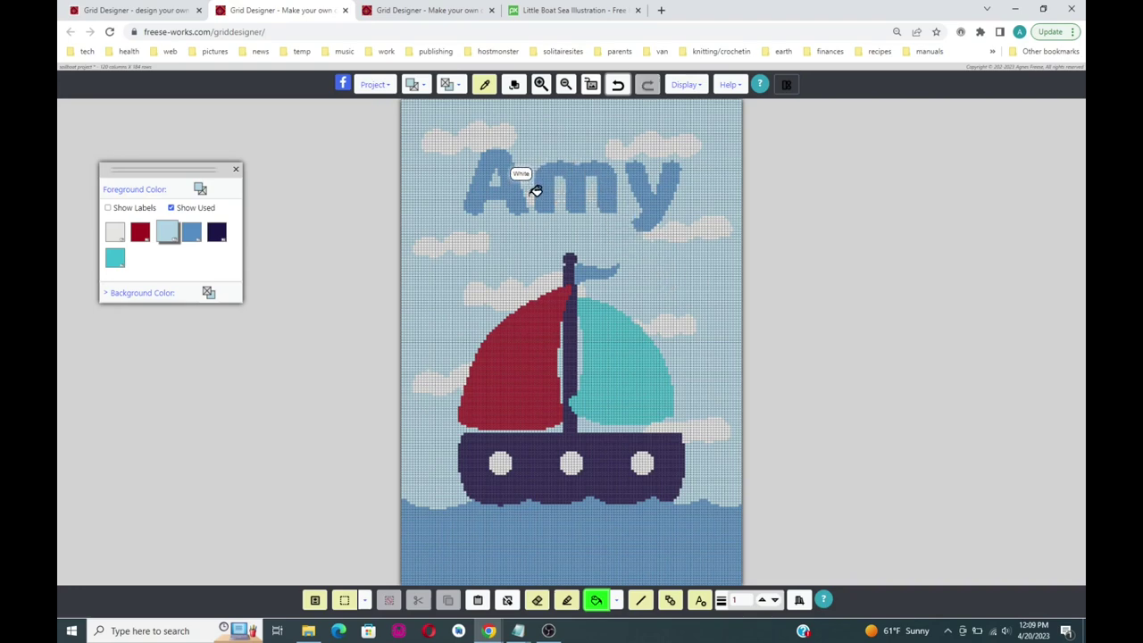
pyautogui.click(536, 190)
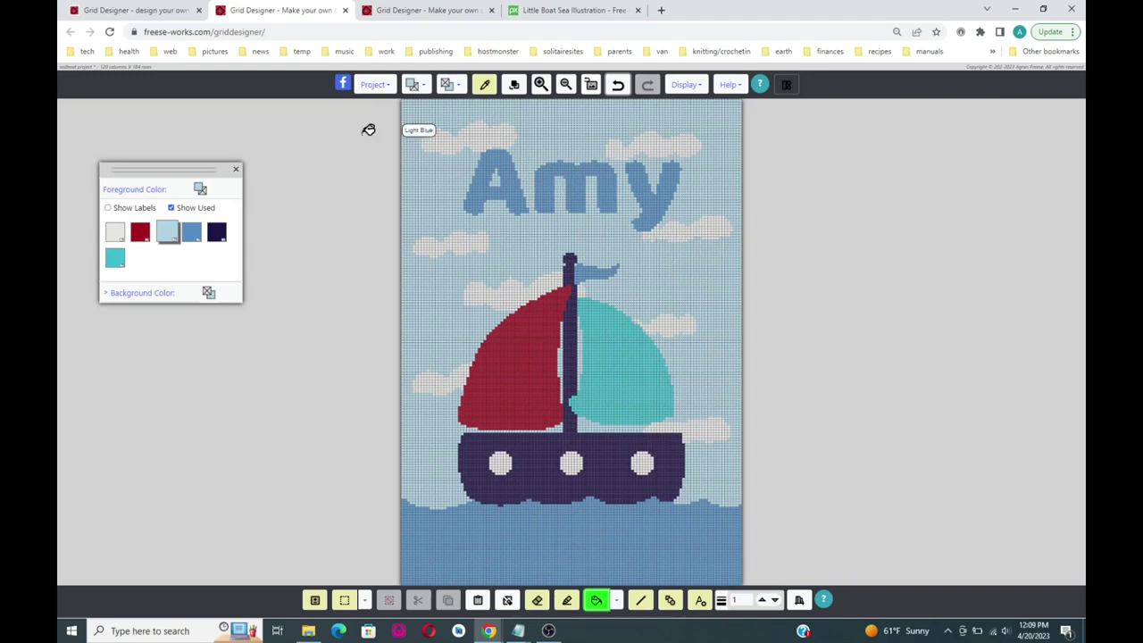
# Save the project under its existing name.
pyautogui.click(374, 84)
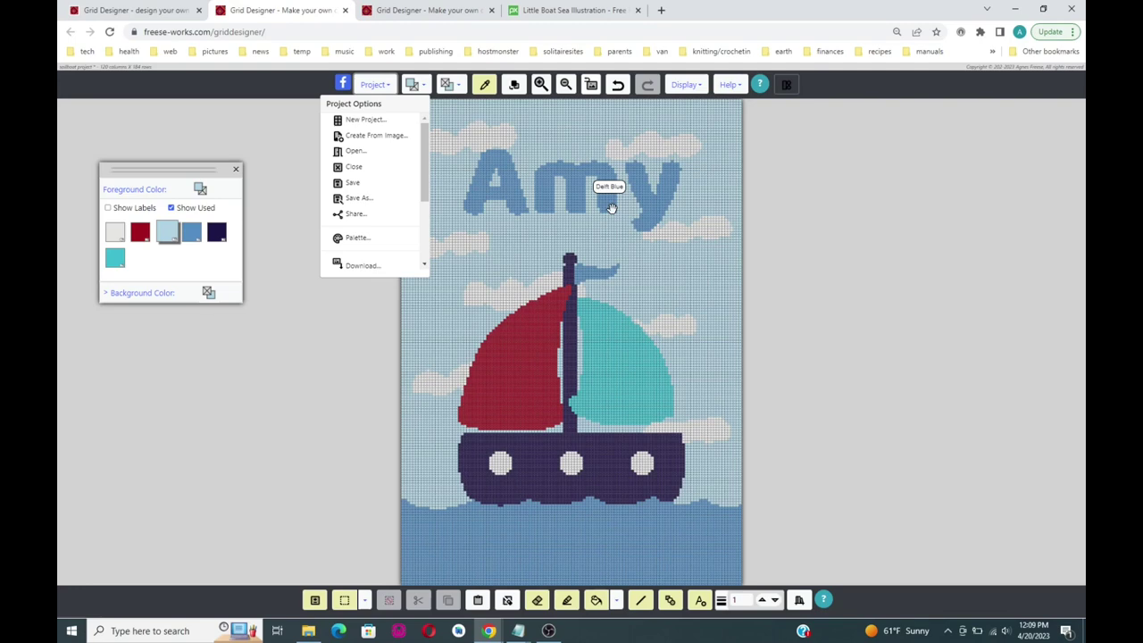
pyautogui.click(356, 182)
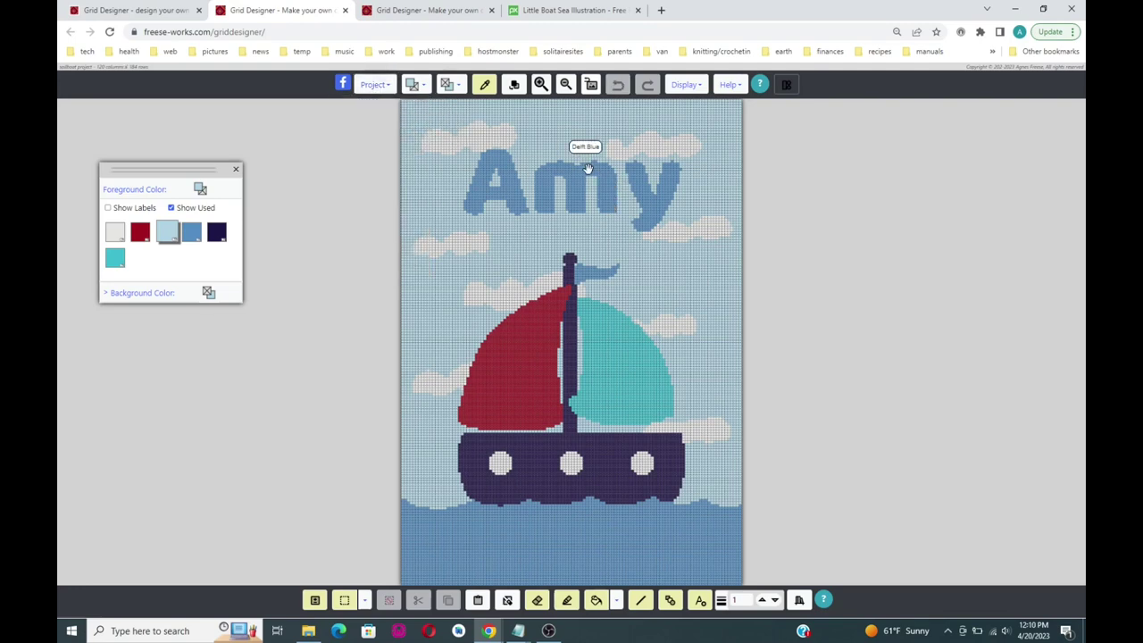